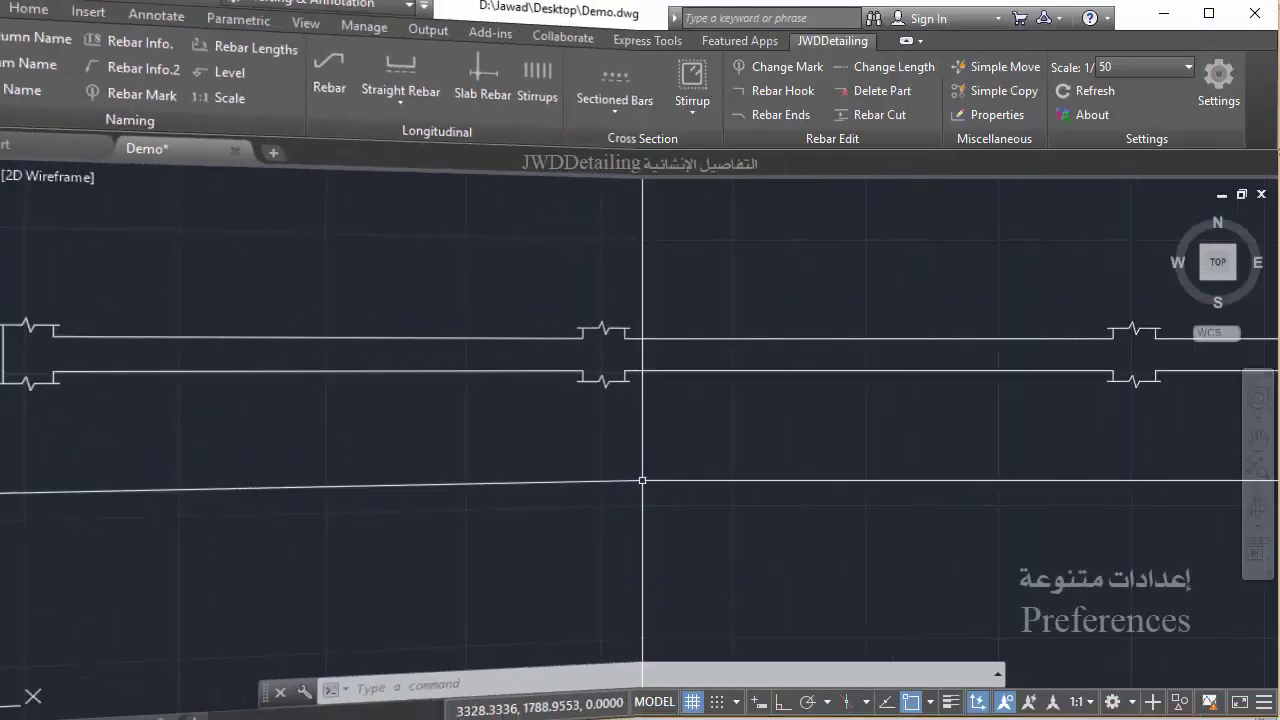
- Create new JWD_TEXTSTYLE, JWD_DIMSTYLE and JWD_RIBNAME styles in the JWDDetailing settings
left_click(1220, 113)
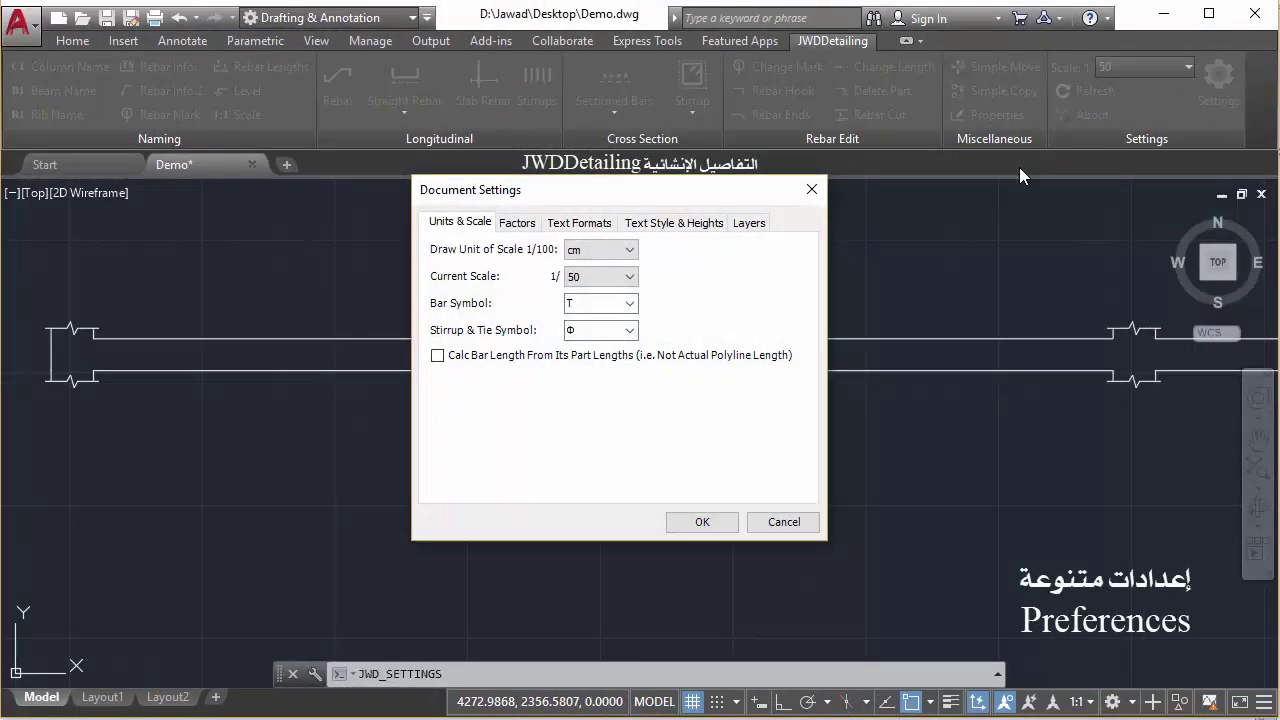
left_click(518, 223)
left_click(571, 224)
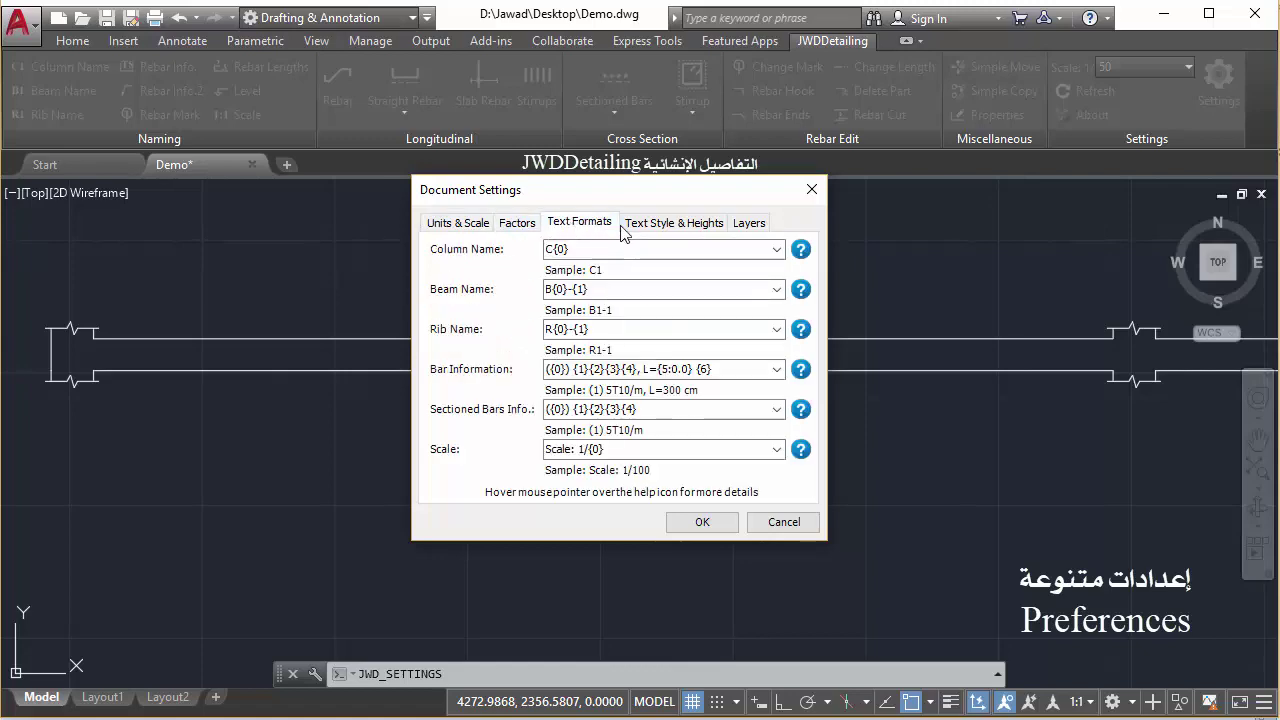
left_click(660, 224)
left_click(736, 250)
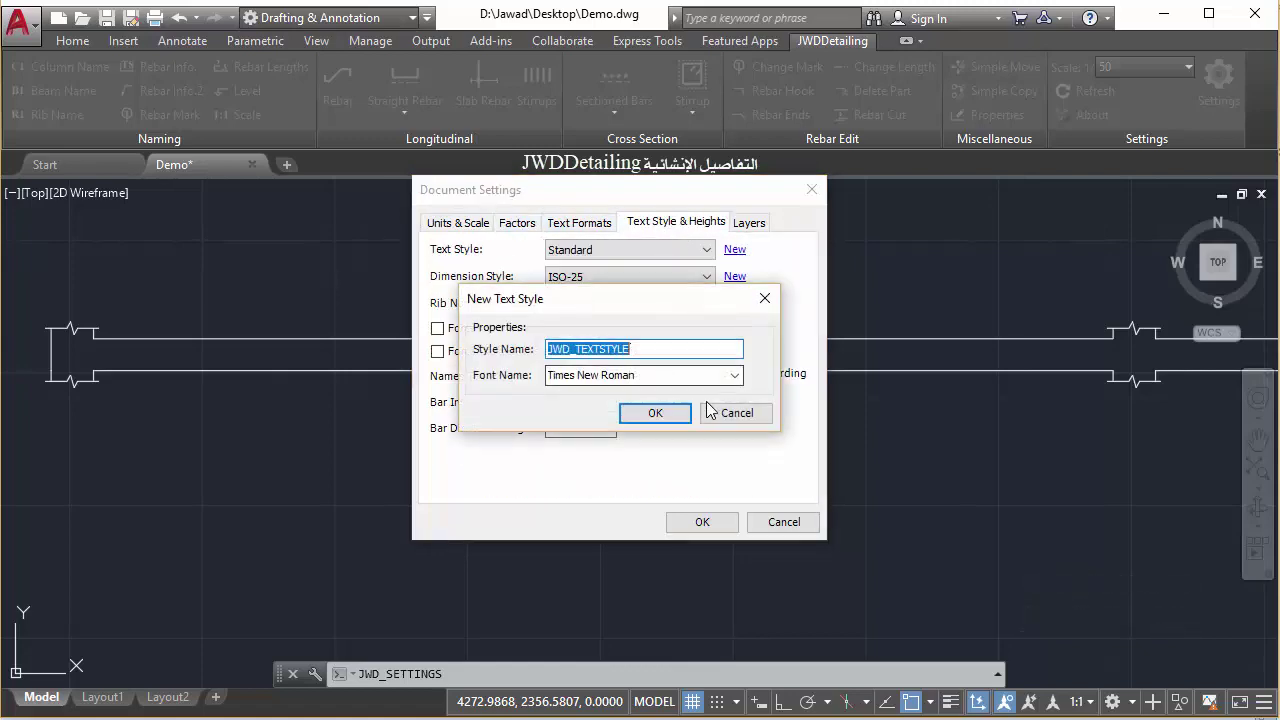
left_click(663, 412)
left_click(734, 277)
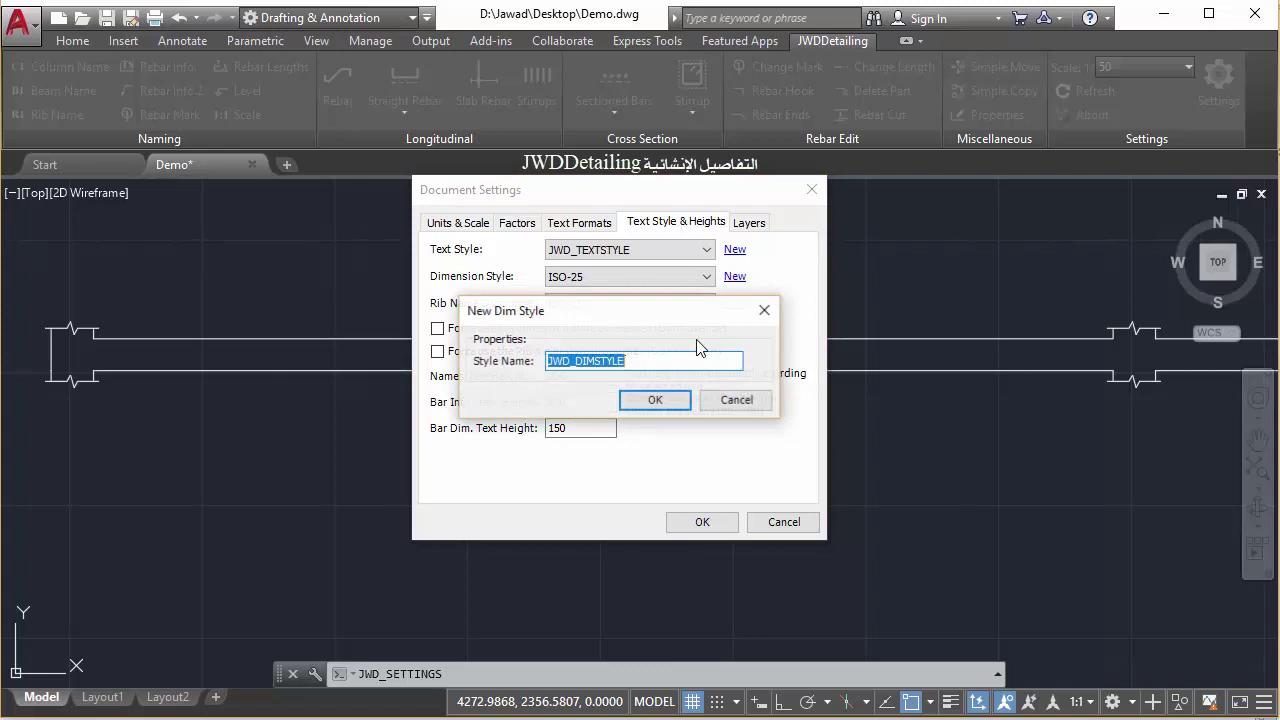
left_click(657, 403)
left_click(734, 304)
left_click(660, 401)
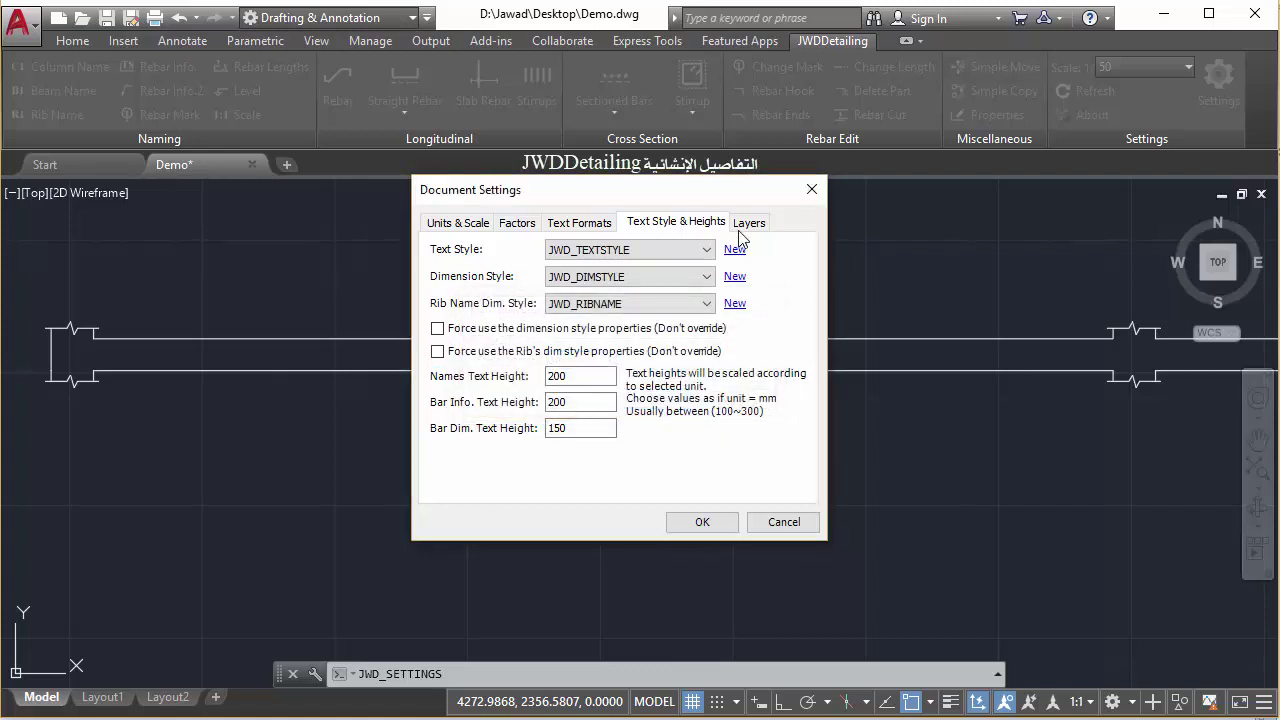
- Add a green JWD_ColumnName layer with default line weight and apply the settings
left_click(747, 224)
left_click(728, 252)
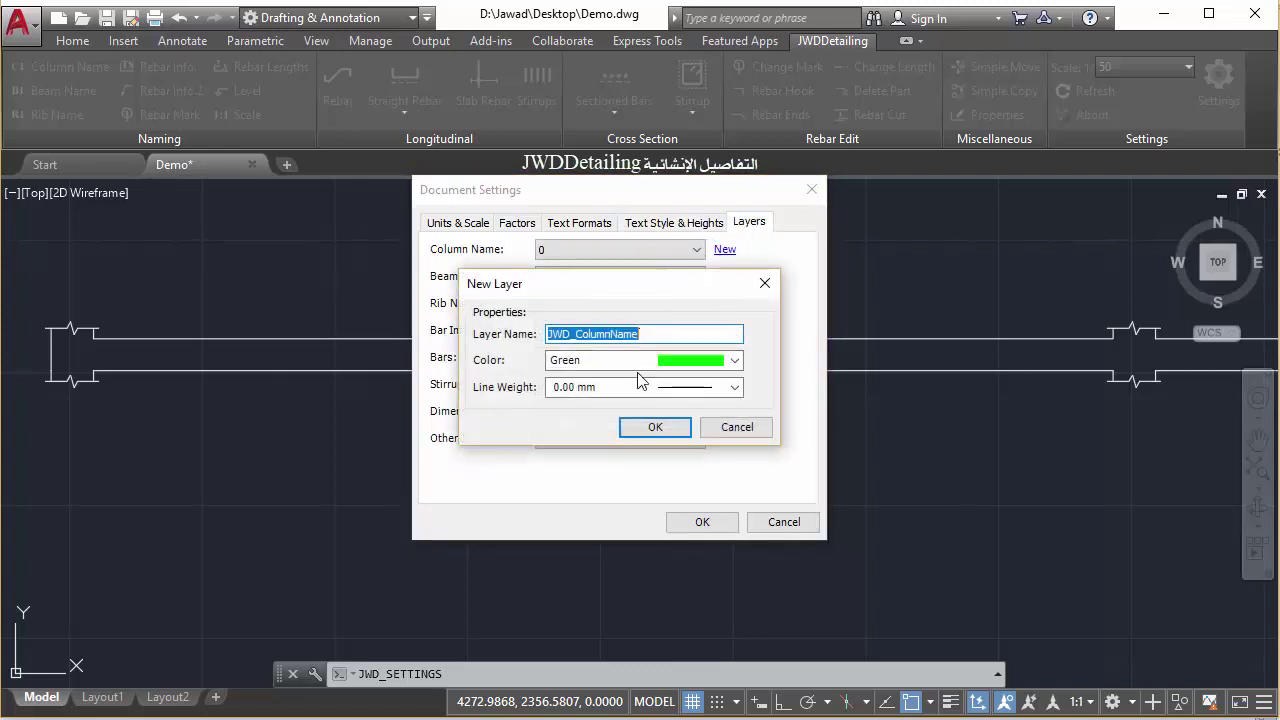
left_click(735, 362)
left_click(766, 382)
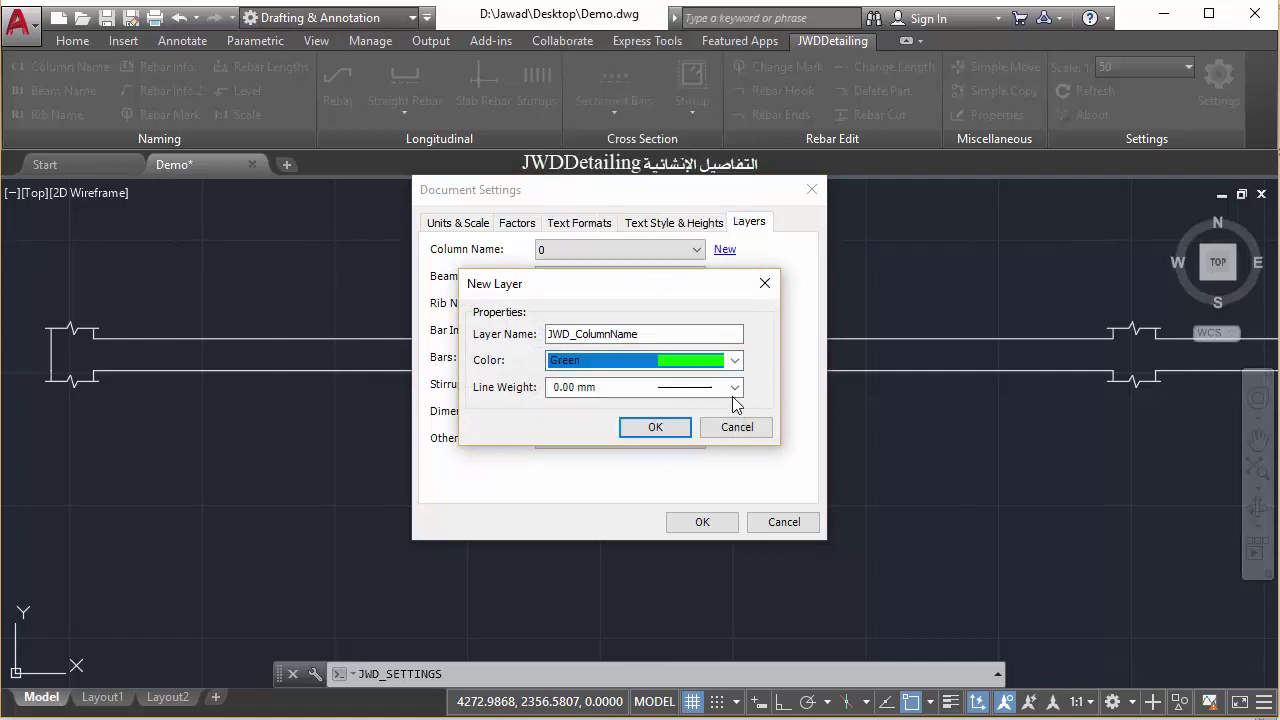
left_click(734, 396)
left_click(730, 405)
left_click(654, 426)
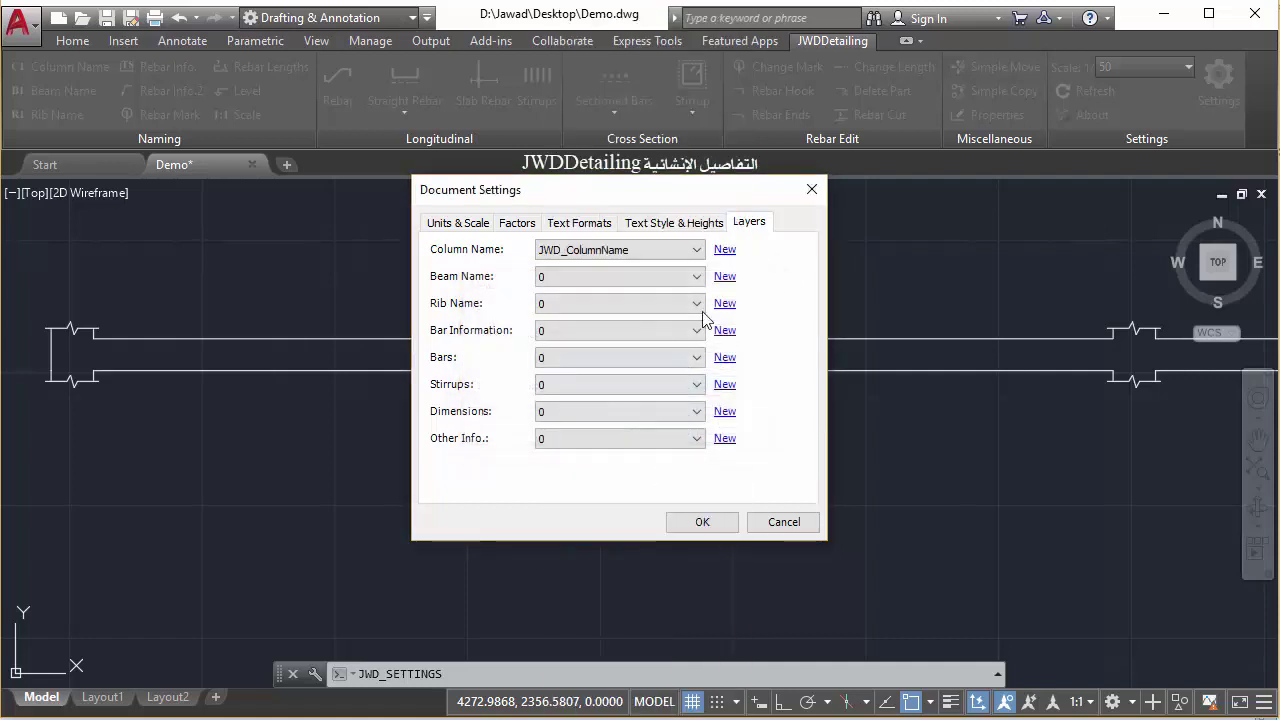
left_click(712, 521)
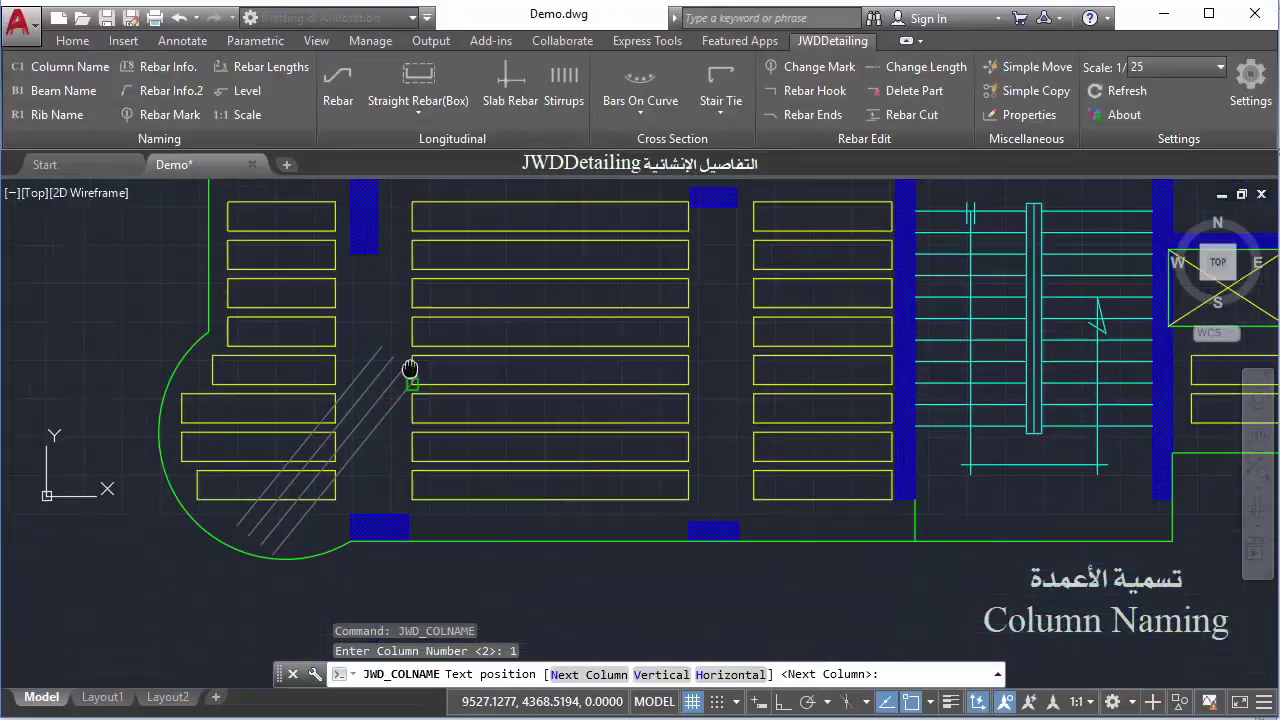
- Label the two columns C1 and C2 on the plan
middle_click_drag(410, 370, 418, 354)
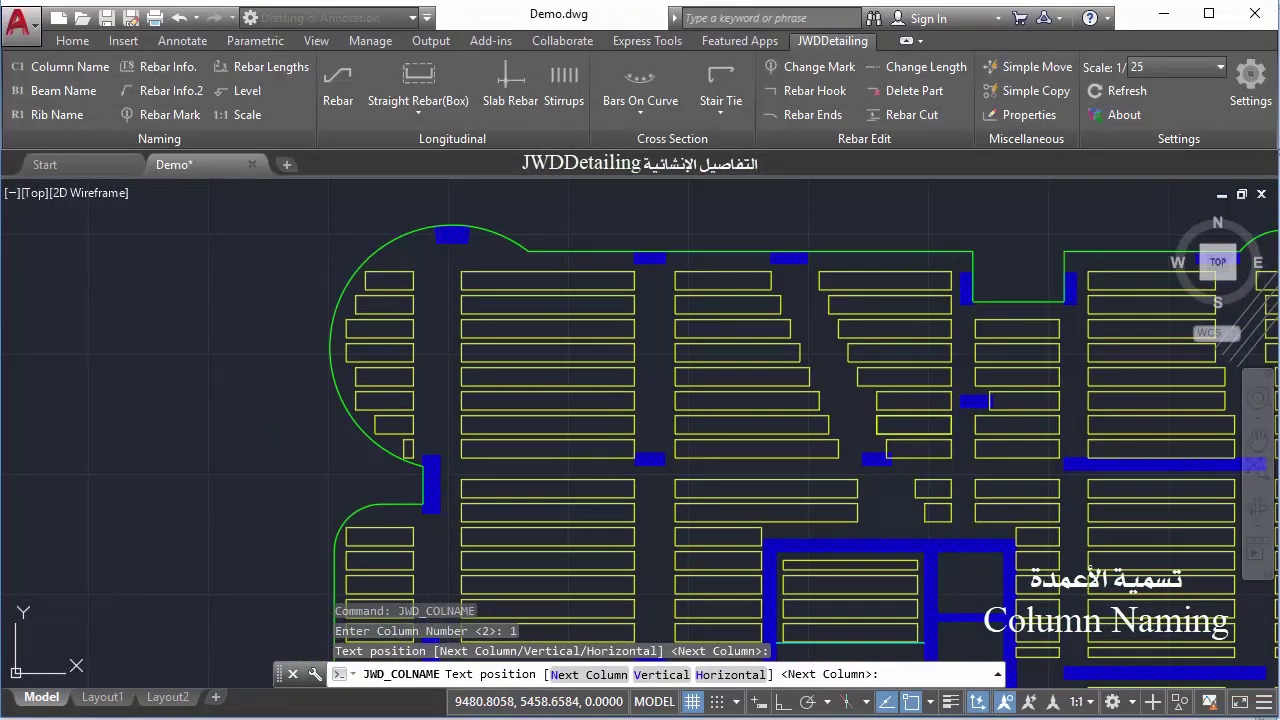
left_click(438, 254)
left_click(438, 339)
scroll(438, 339, "up", 1)
scroll(430, 350, "up", 1)
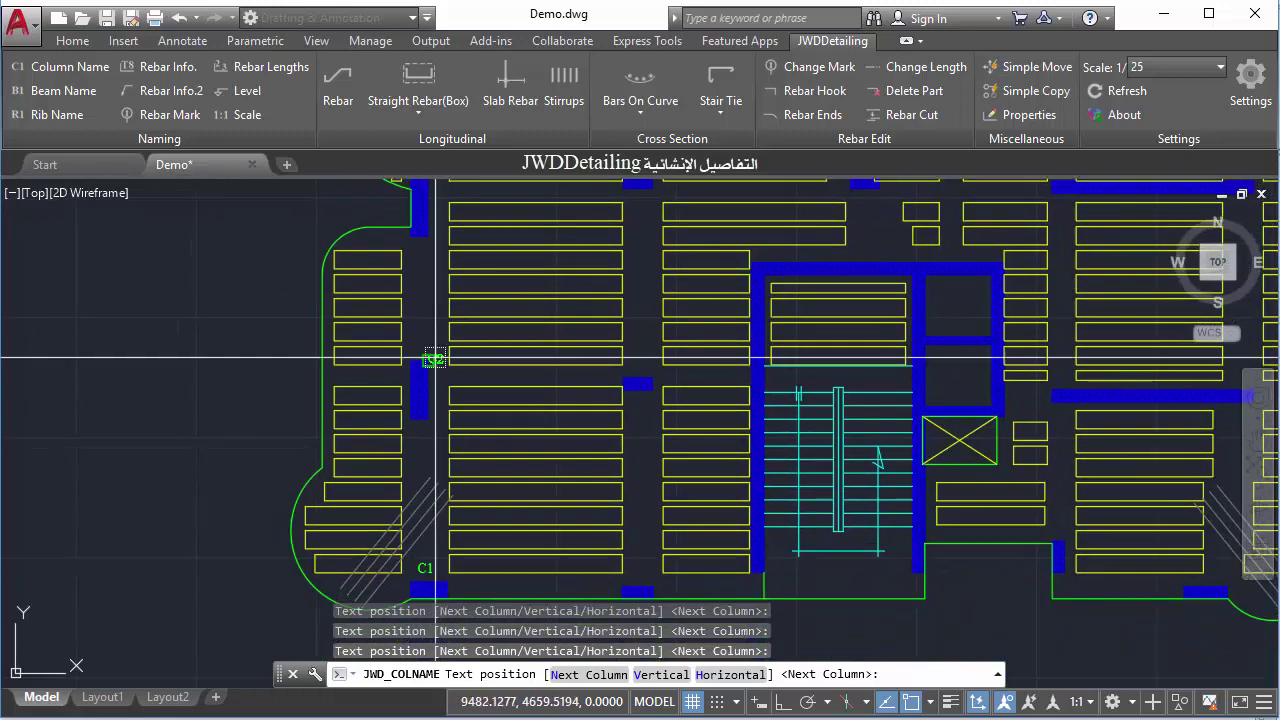
scroll(419, 344, "up", 1)
scroll(434, 300, "down", 2)
scroll(440, 340, "up", 2)
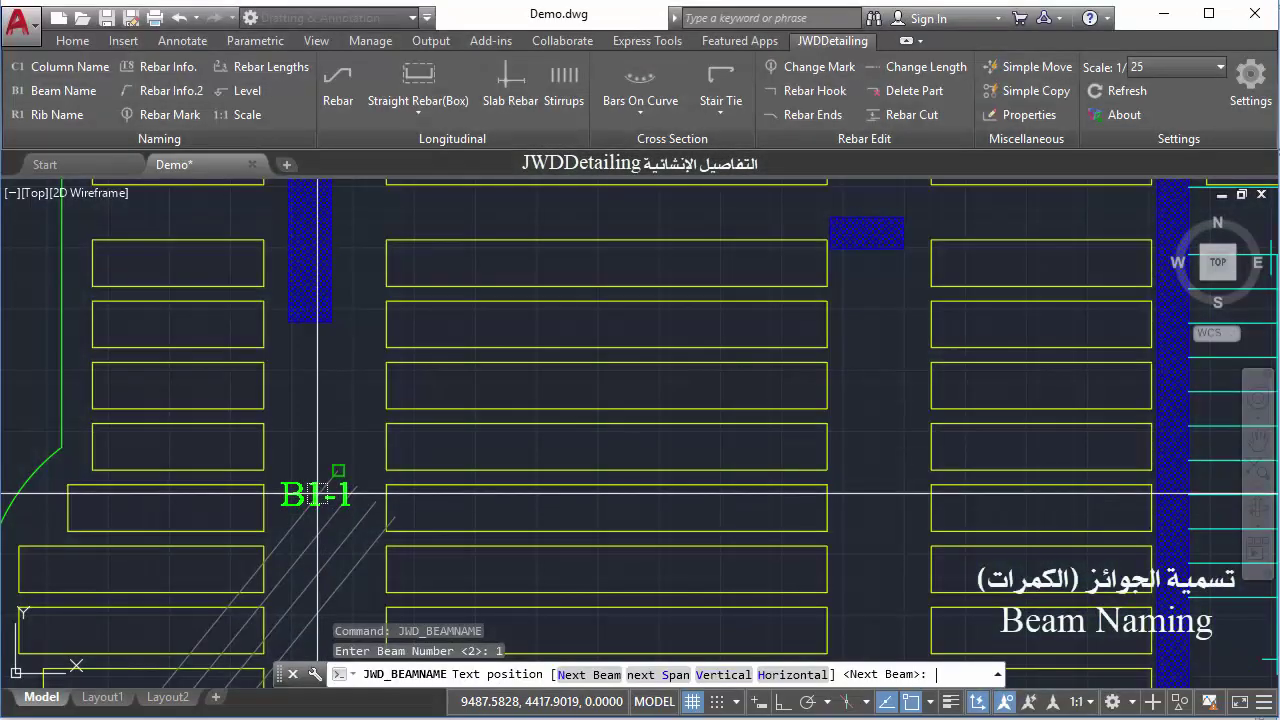
- Place vertical beam labels B1-1, B1-2 and B1-3, with snapping off and ortho on
type("v")
key("Return")
key("F3")
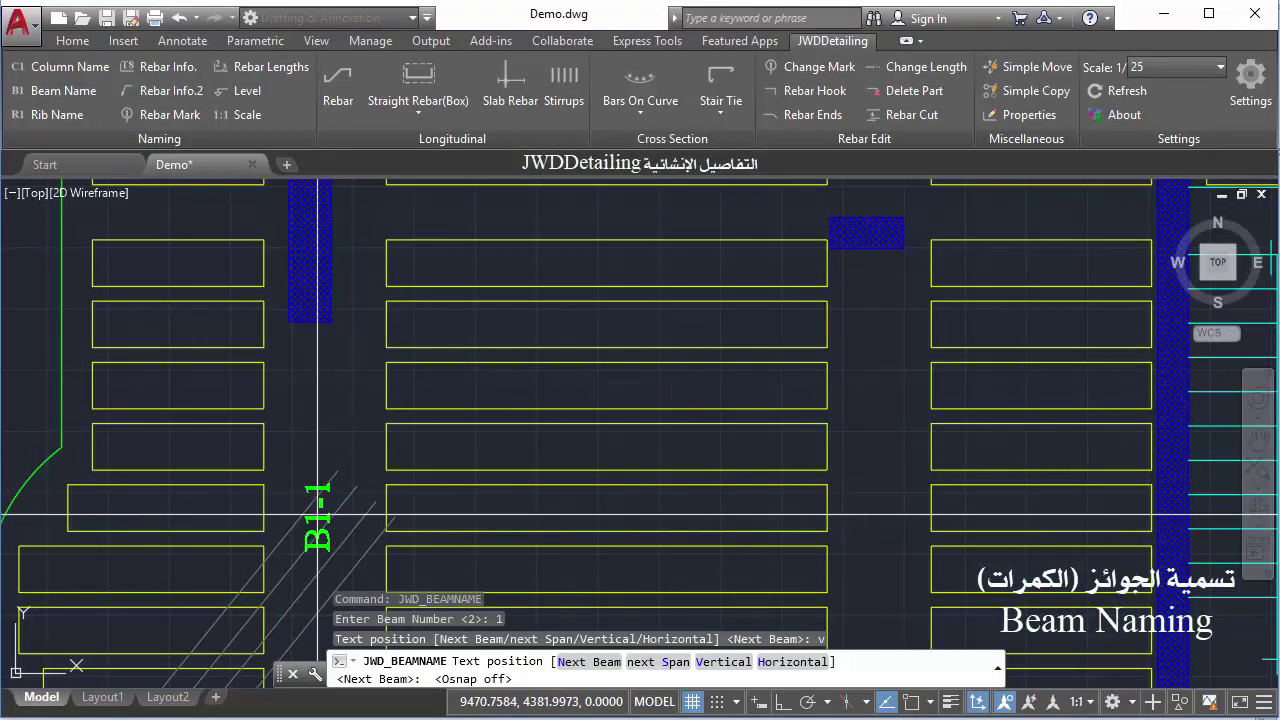
left_click(318, 517)
middle_click_drag(349, 370, 372, 500)
key("F8")
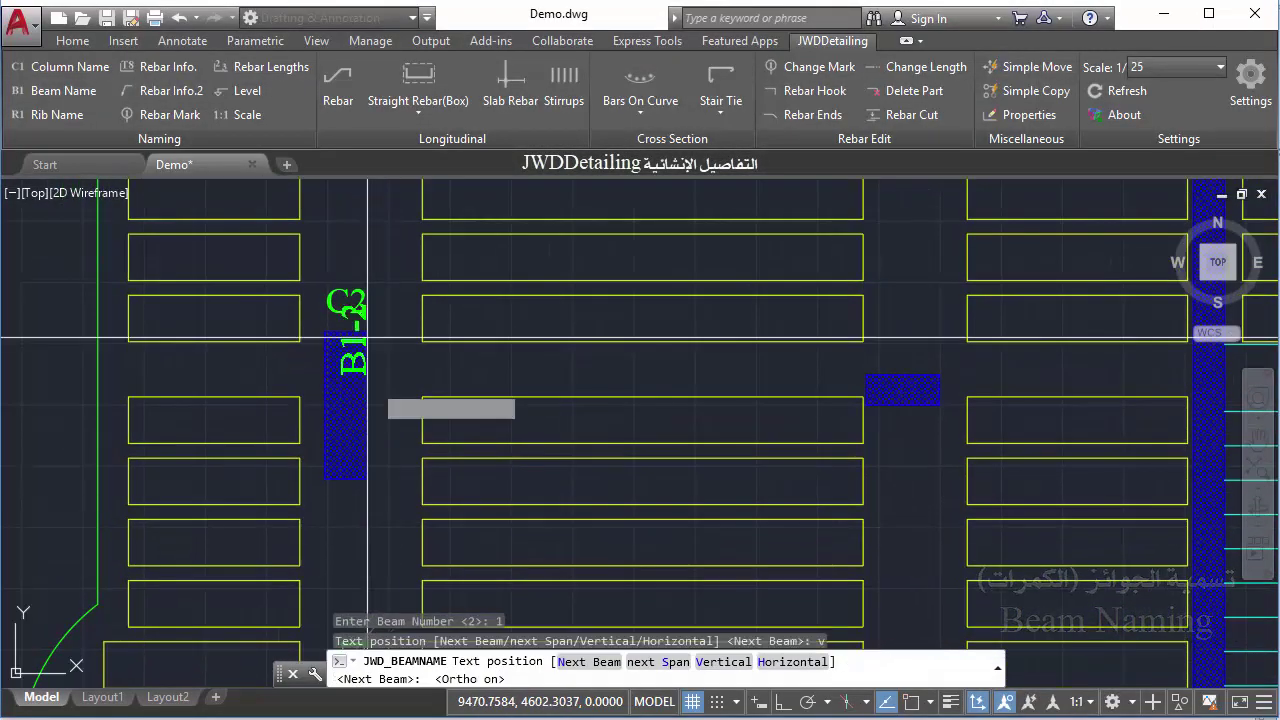
middle_click_drag(357, 370, 357, 528)
middle_click_drag(362, 406, 357, 110)
left_click(357, 585)
middle_click_drag(363, 280, 363, 500)
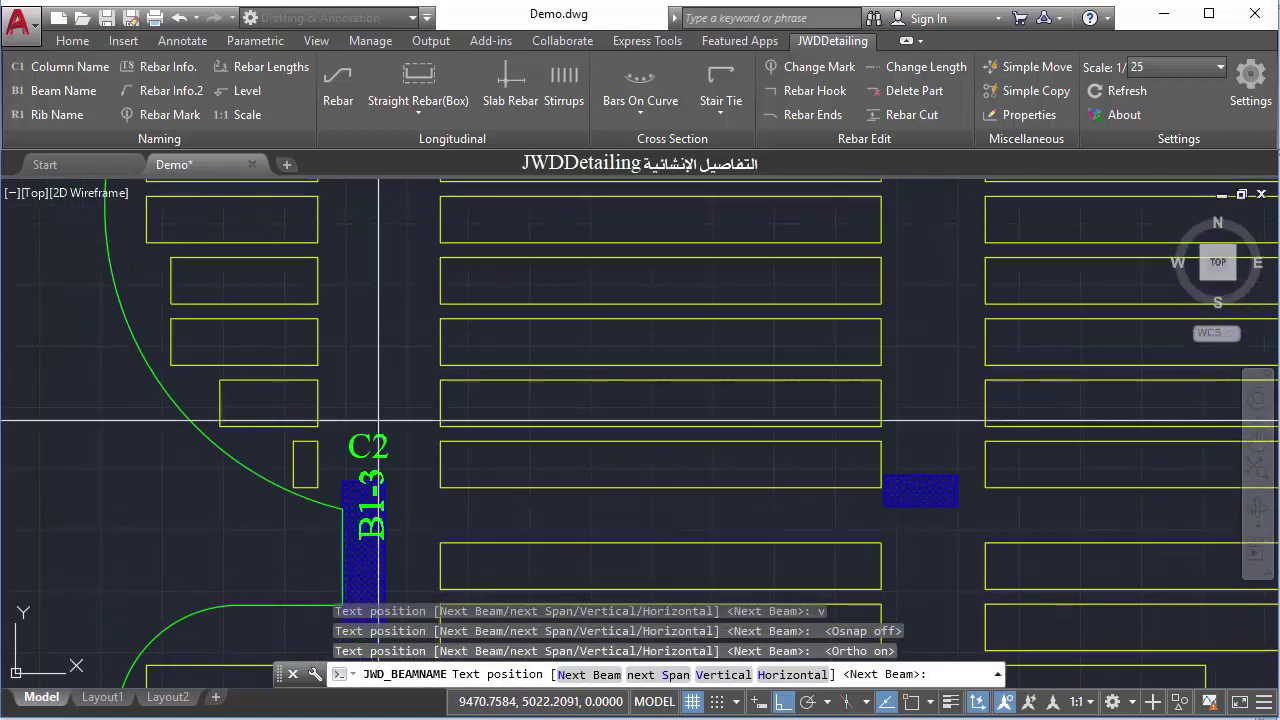
middle_click_drag(390, 210, 390, 370)
left_click(390, 369)
- Move the view above the stair and pick the first rib's start point
scroll(390, 369, "down", 5)
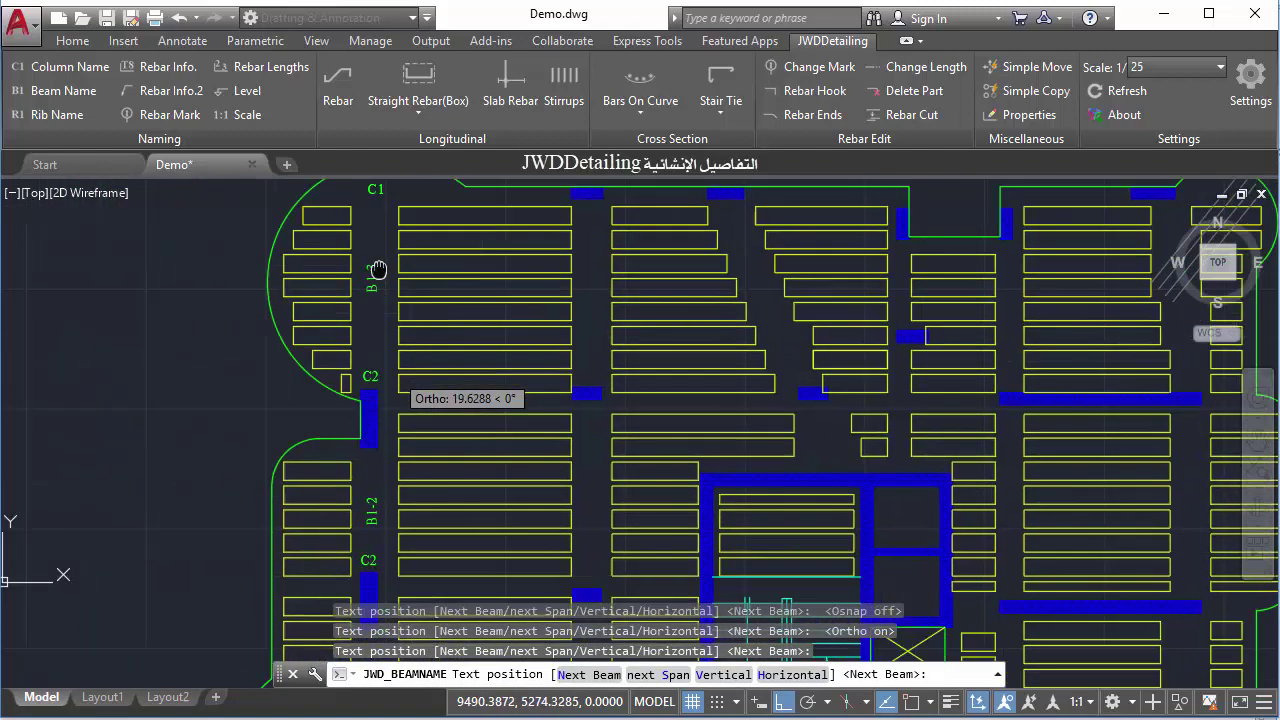
scroll(502, 296, "up", 4)
scroll(500, 340, "up", 2)
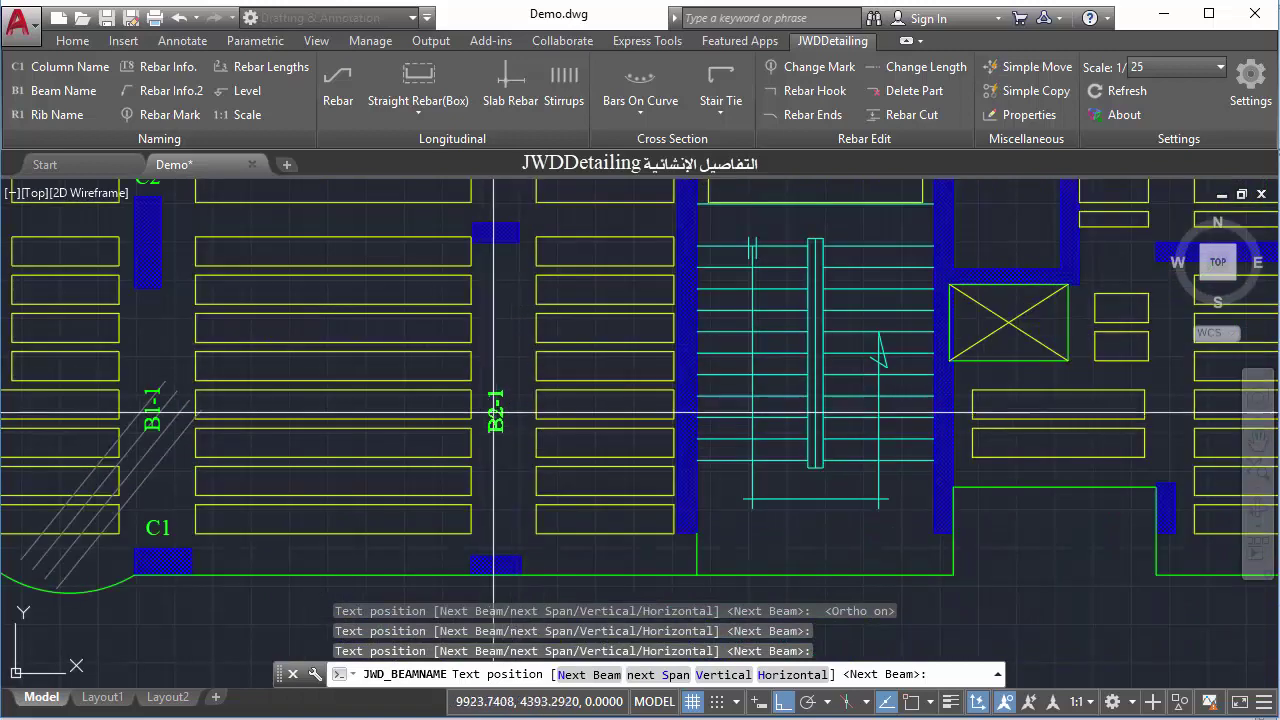
middle_click_drag(505, 324, 506, 514)
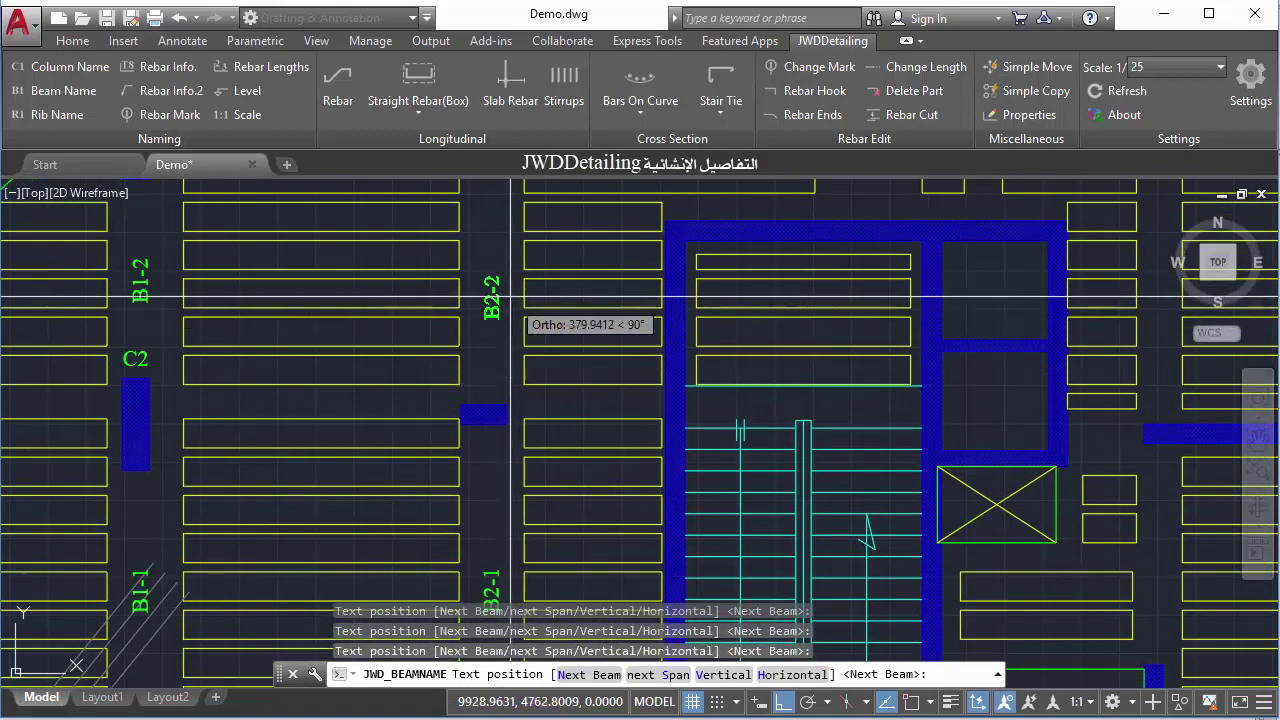
middle_click_drag(488, 300, 509, 580)
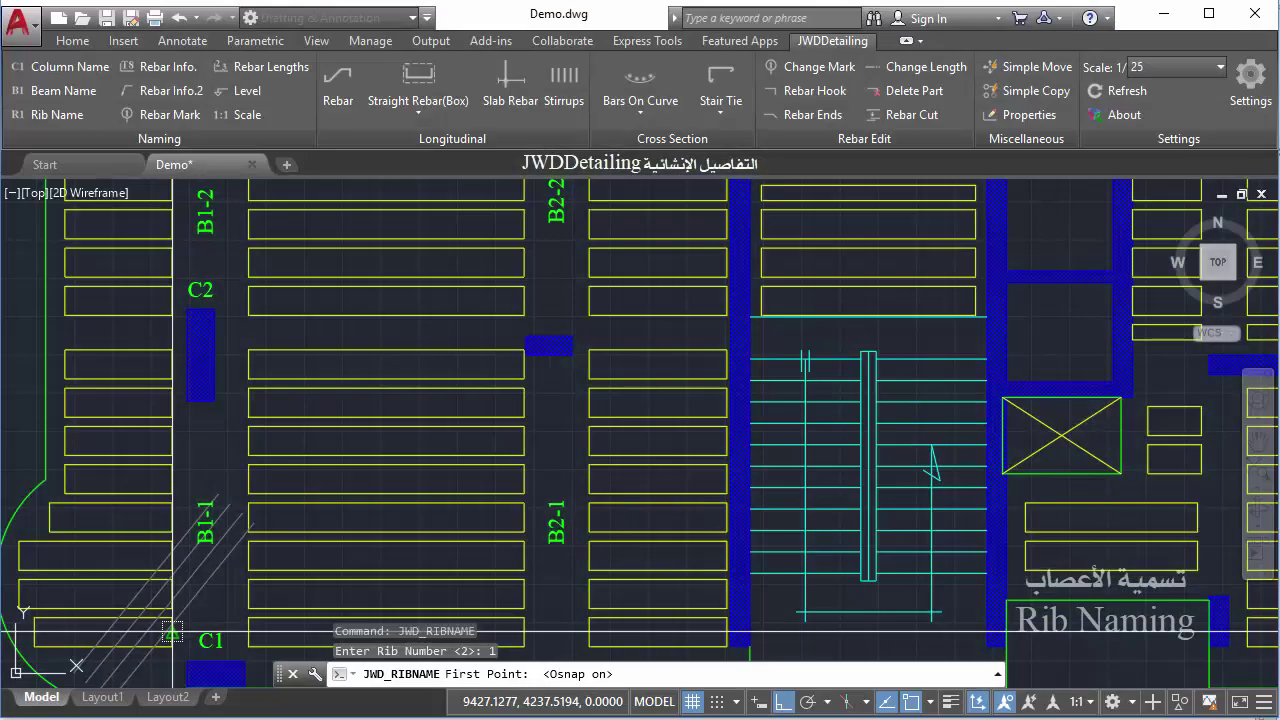
left_click(172, 634)
- Place rib label R1-1, then pick the second rib's ends and place R1-2
middle_click_drag(250, 420, 273, 585)
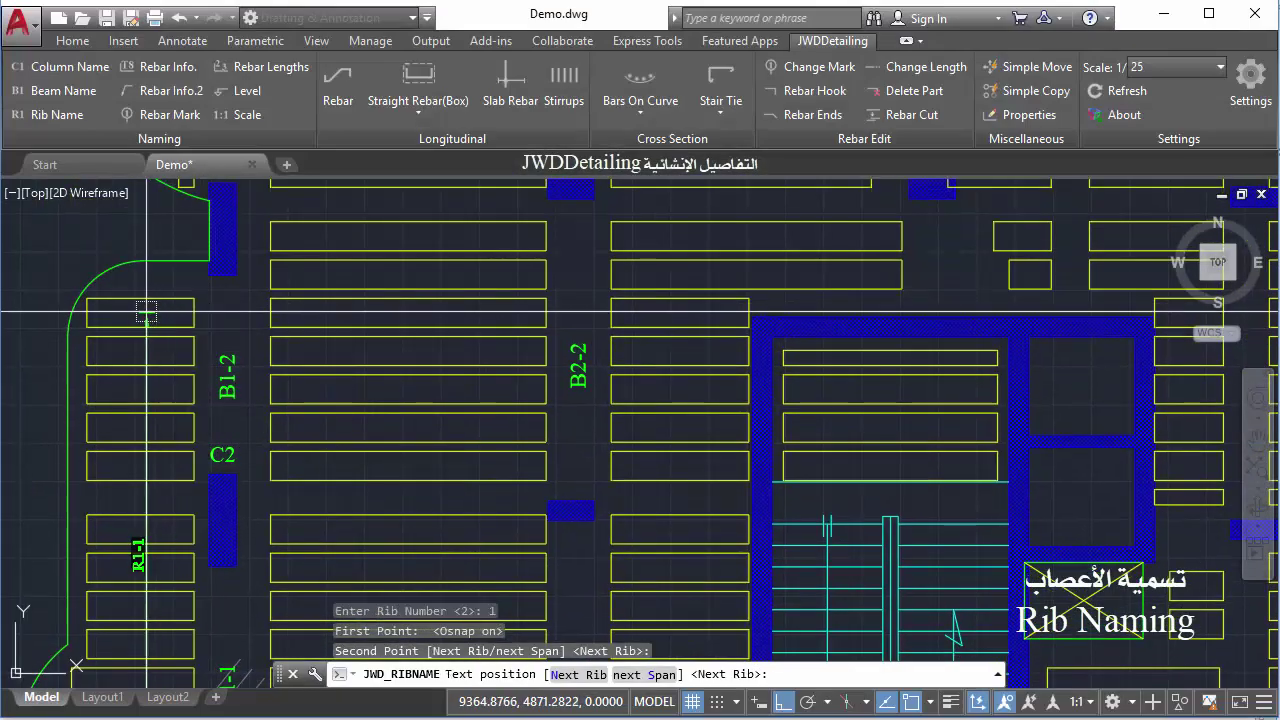
left_click(136, 554)
middle_click_drag(432, 556, 318, 269)
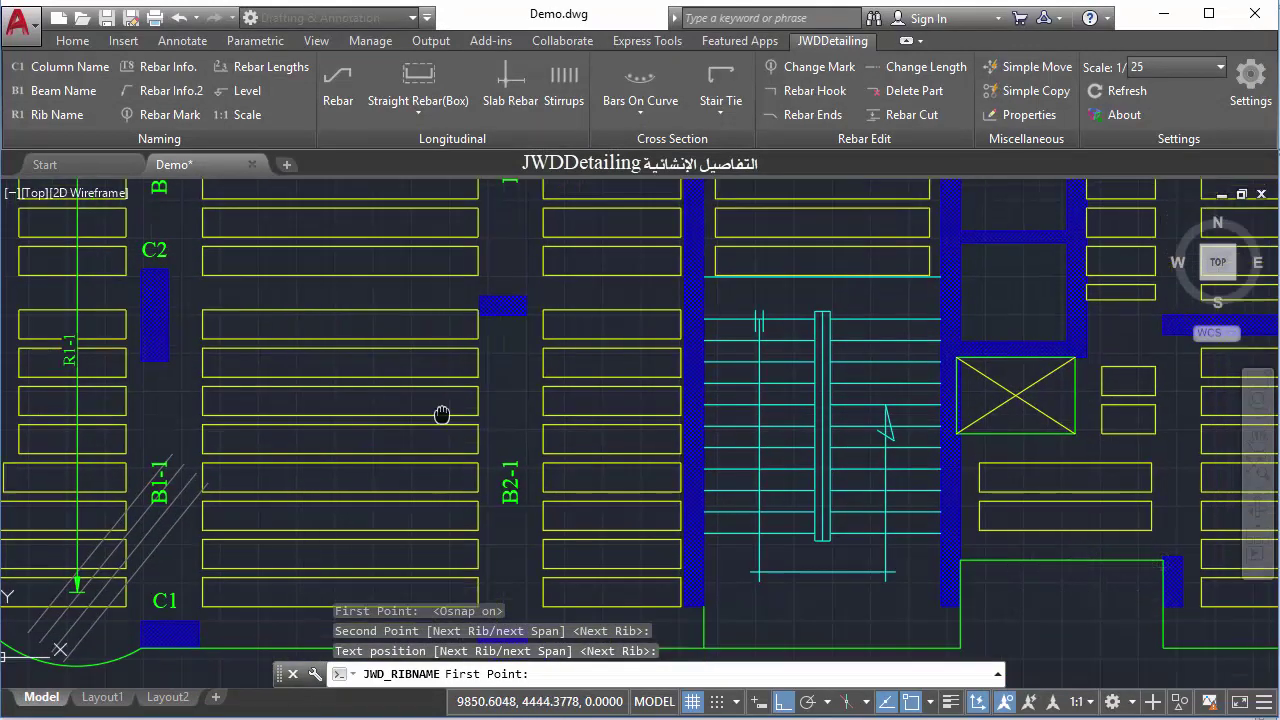
left_click(457, 494)
middle_click_drag(445, 200, 440, 510)
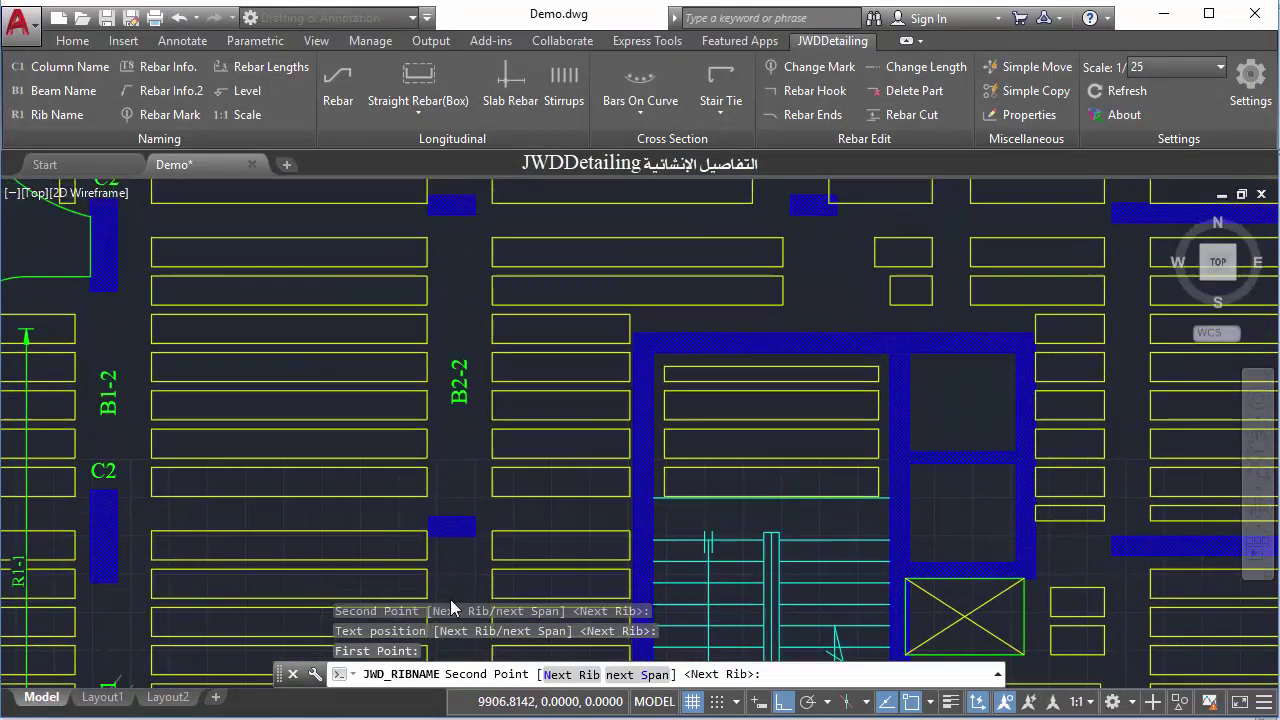
left_click(352, 330)
left_click(345, 400)
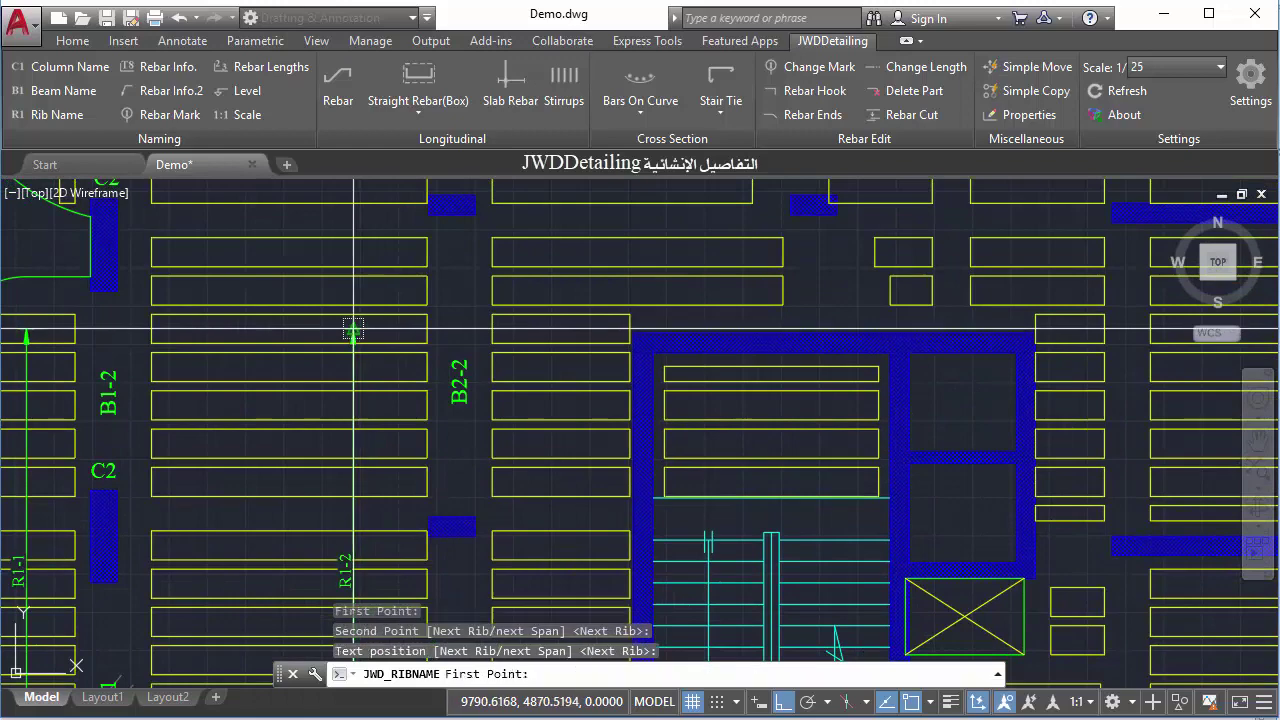
- Pick the third rib's start and end points and place label R1-3
middle_click_drag(600, 581, 467, 298)
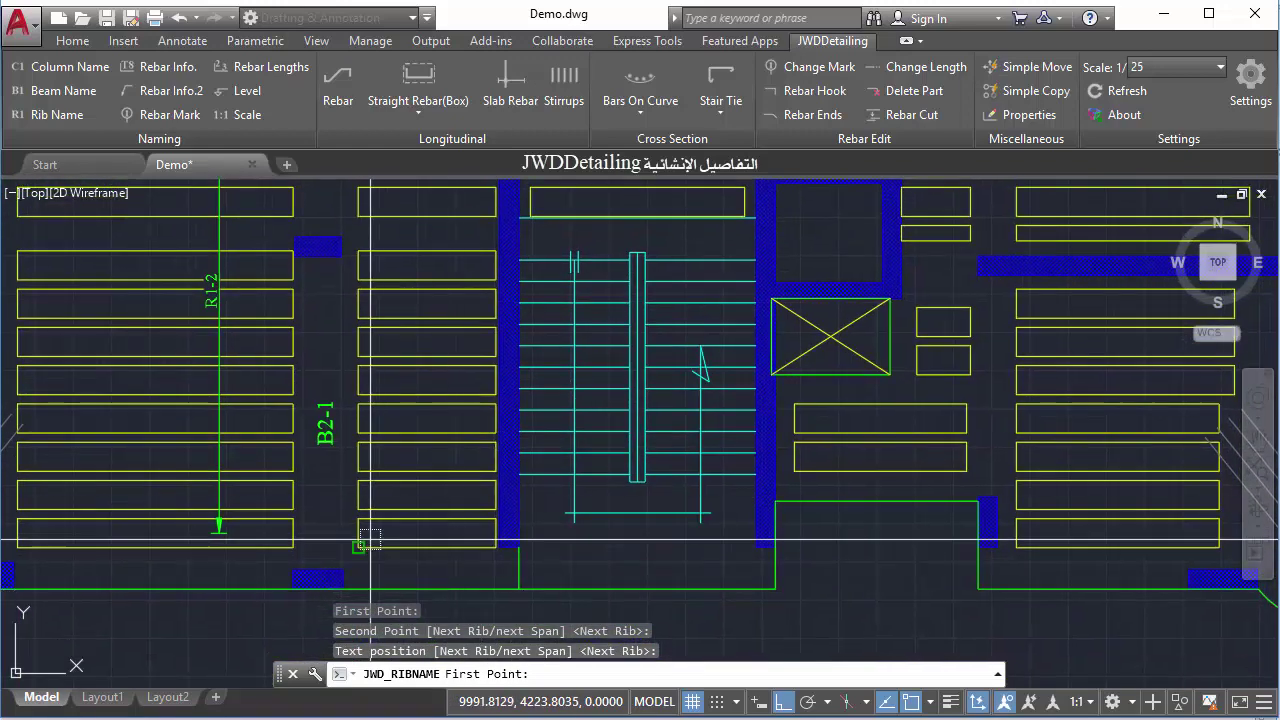
left_click(436, 462)
middle_click_drag(431, 470, 427, 658)
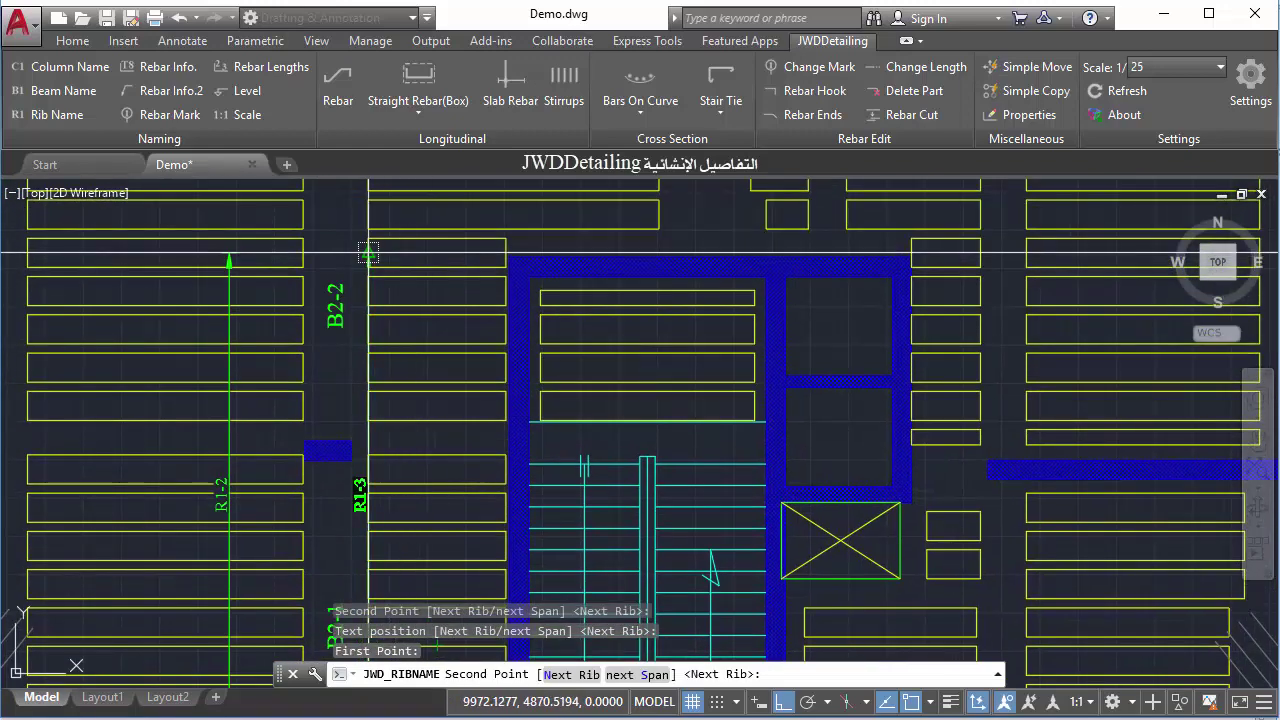
left_click(405, 250)
left_click(427, 251)
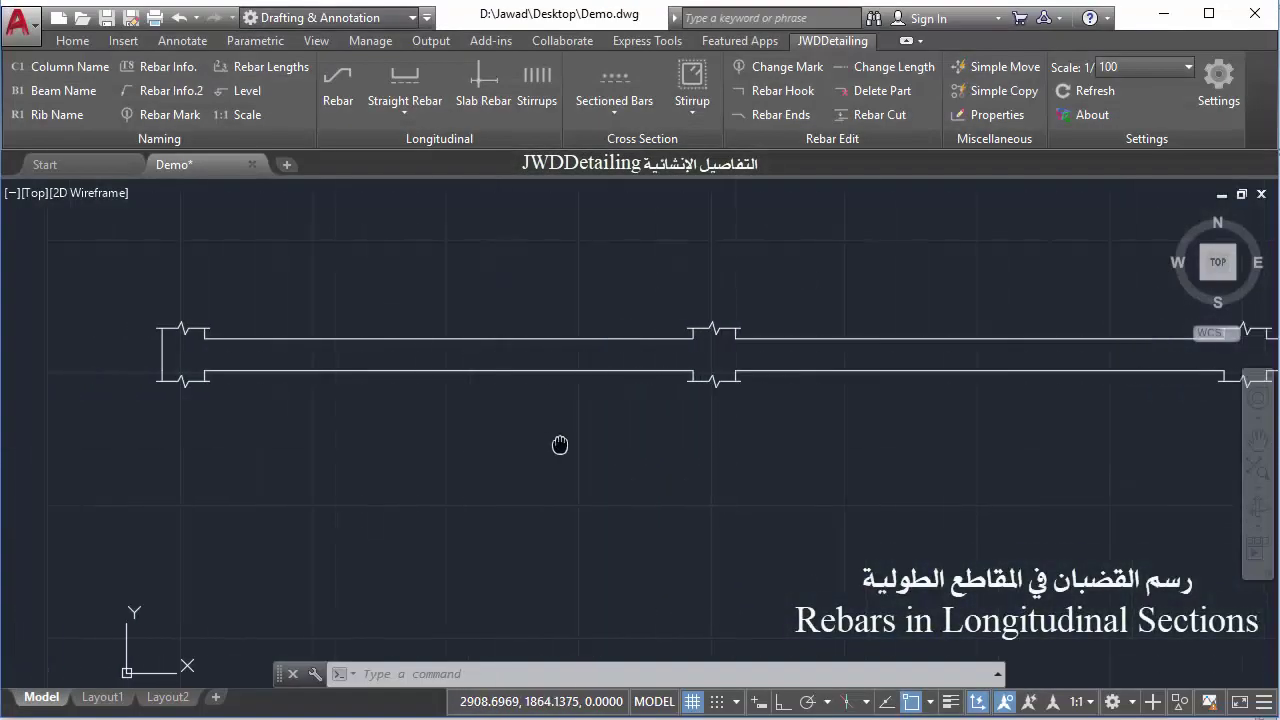
- Set the scale to 1/50 and draw a 16 mm bar along the beam, hooked at the left end
scroll(560, 445, "up", 3)
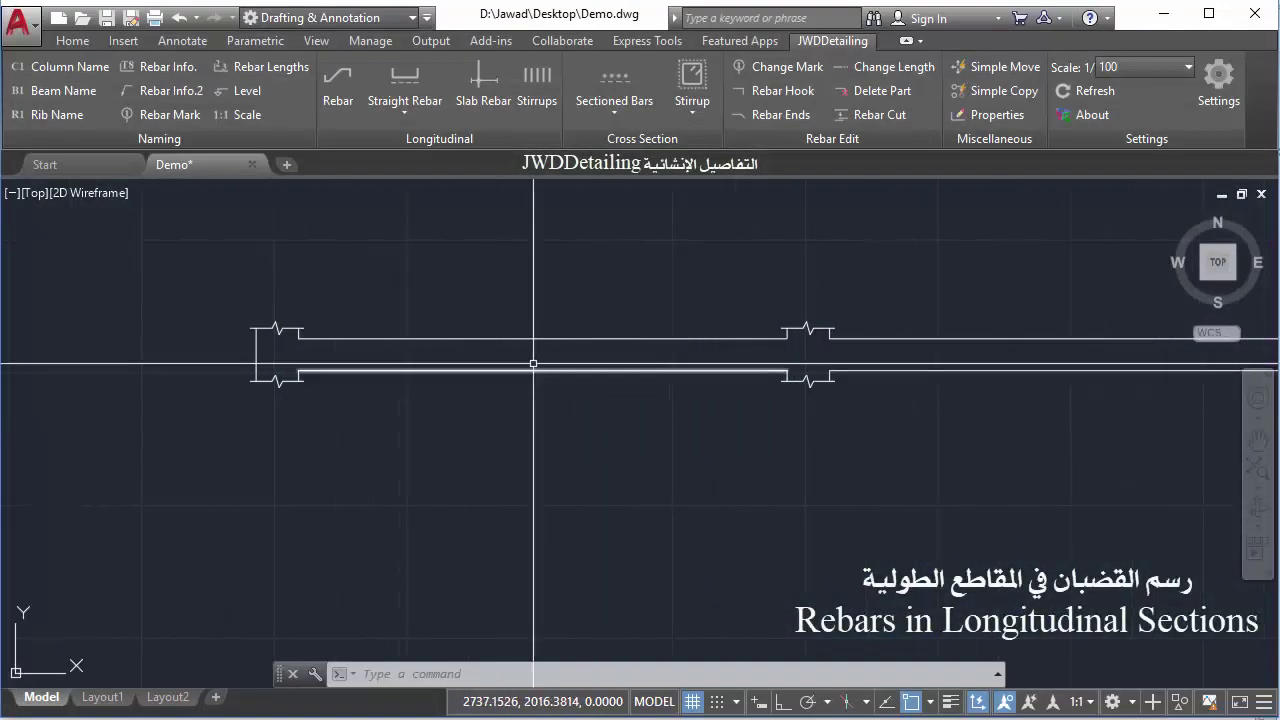
left_click(1158, 70)
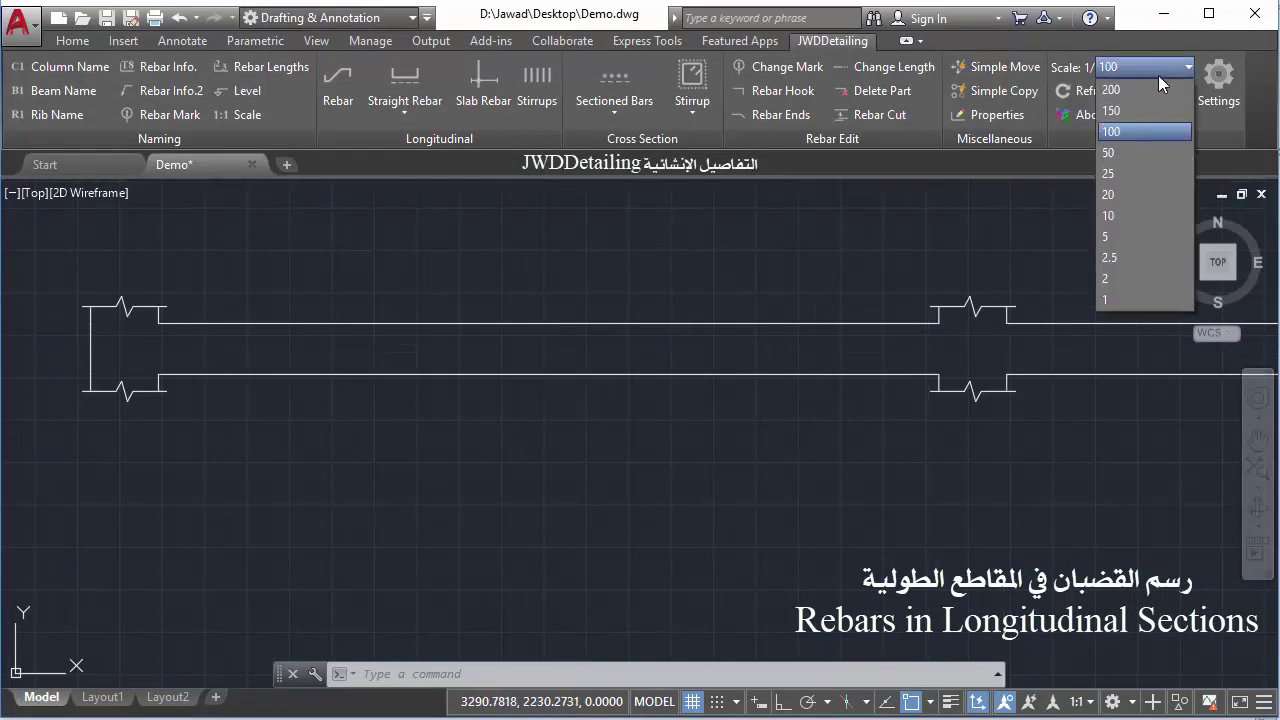
left_click(1132, 151)
left_click(411, 78)
type("4")
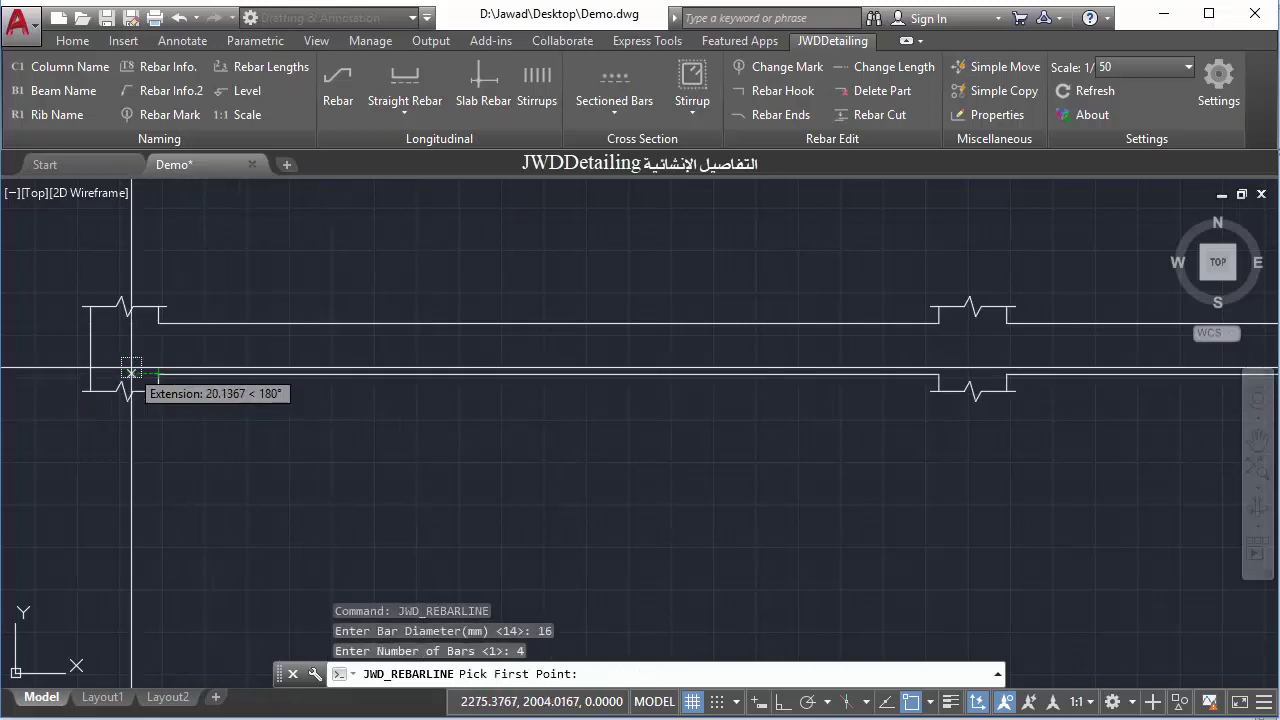
left_click(92, 366)
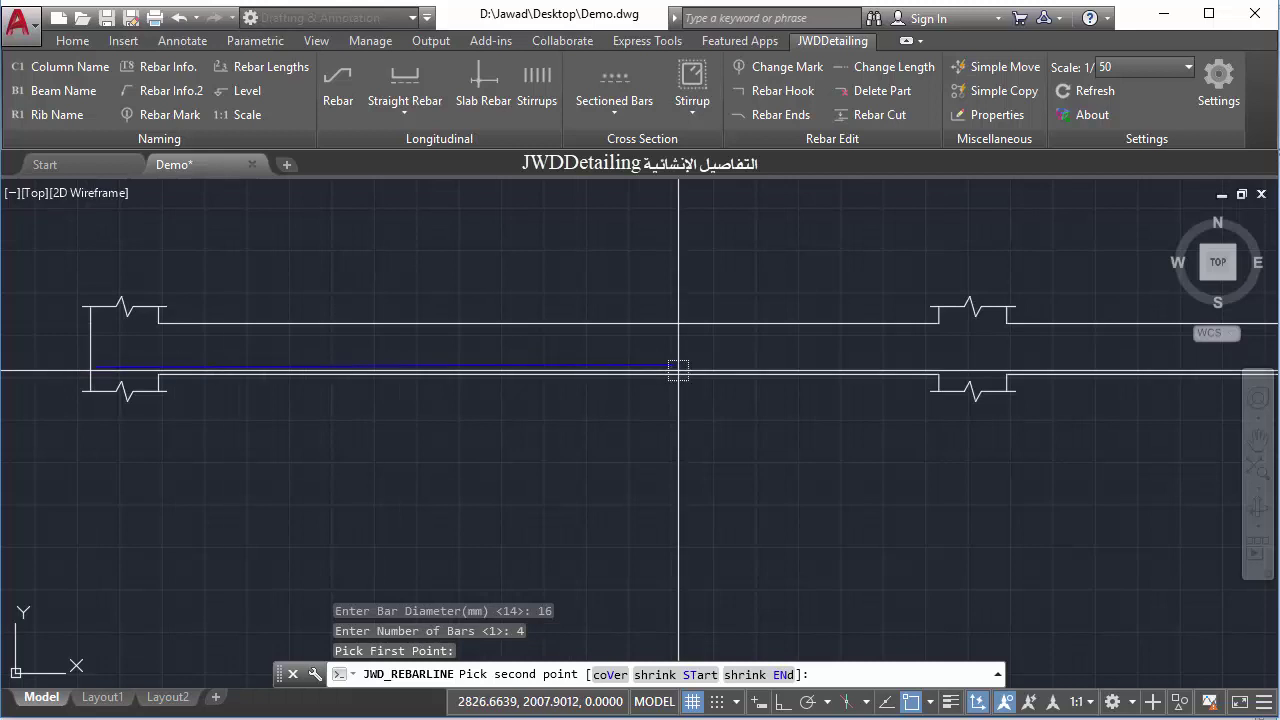
left_click(1008, 372)
left_click(845, 250)
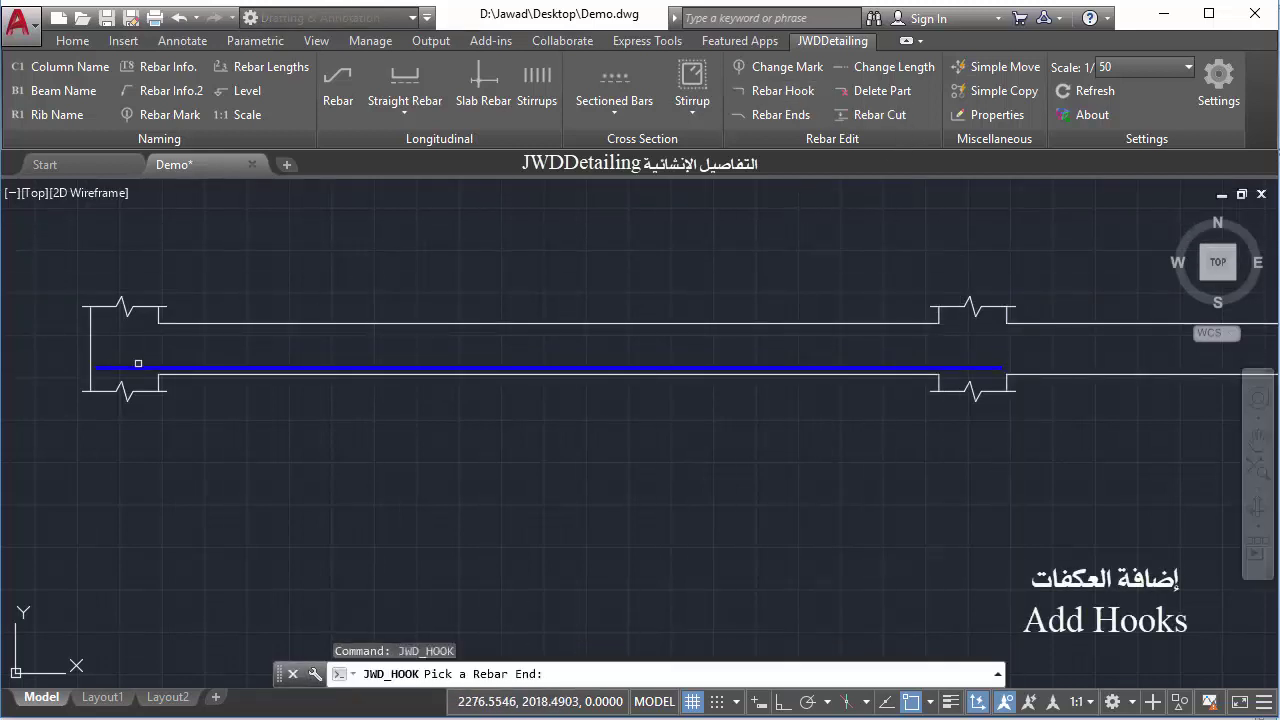
left_click(125, 368)
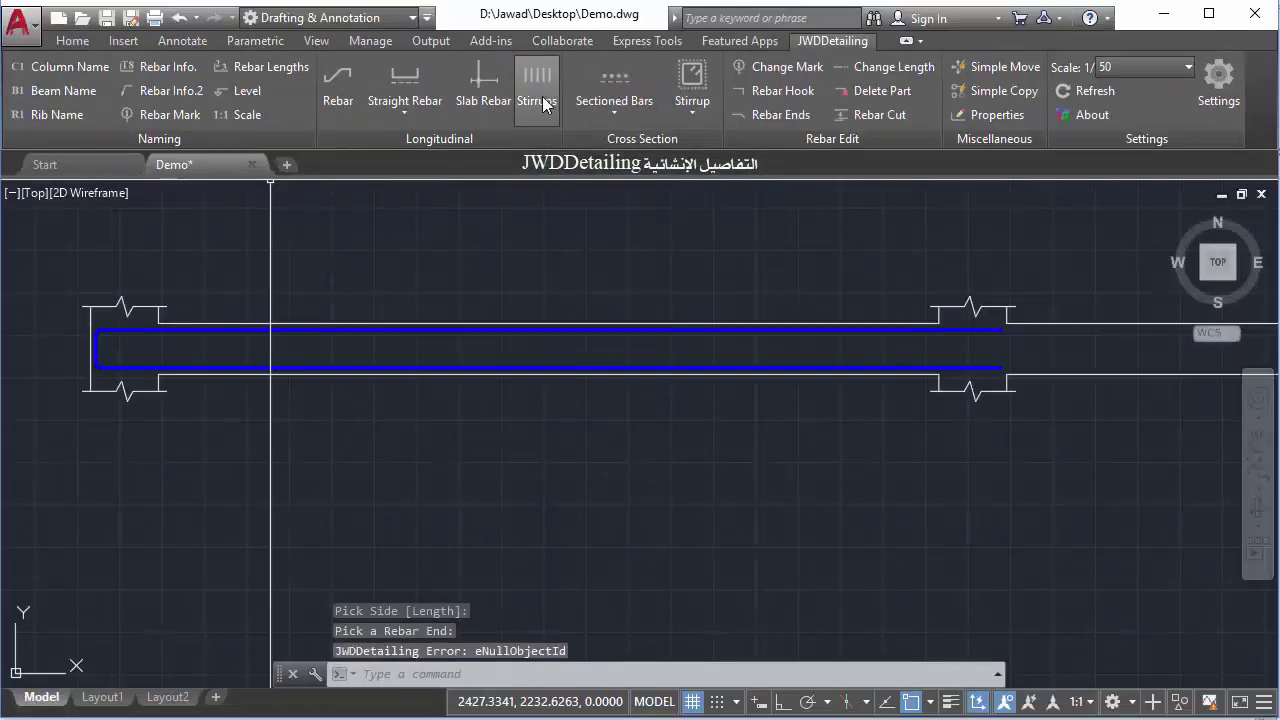
- Add three groups of 8 mm stirrups along the beam, dimensioned below it
left_click(540, 90)
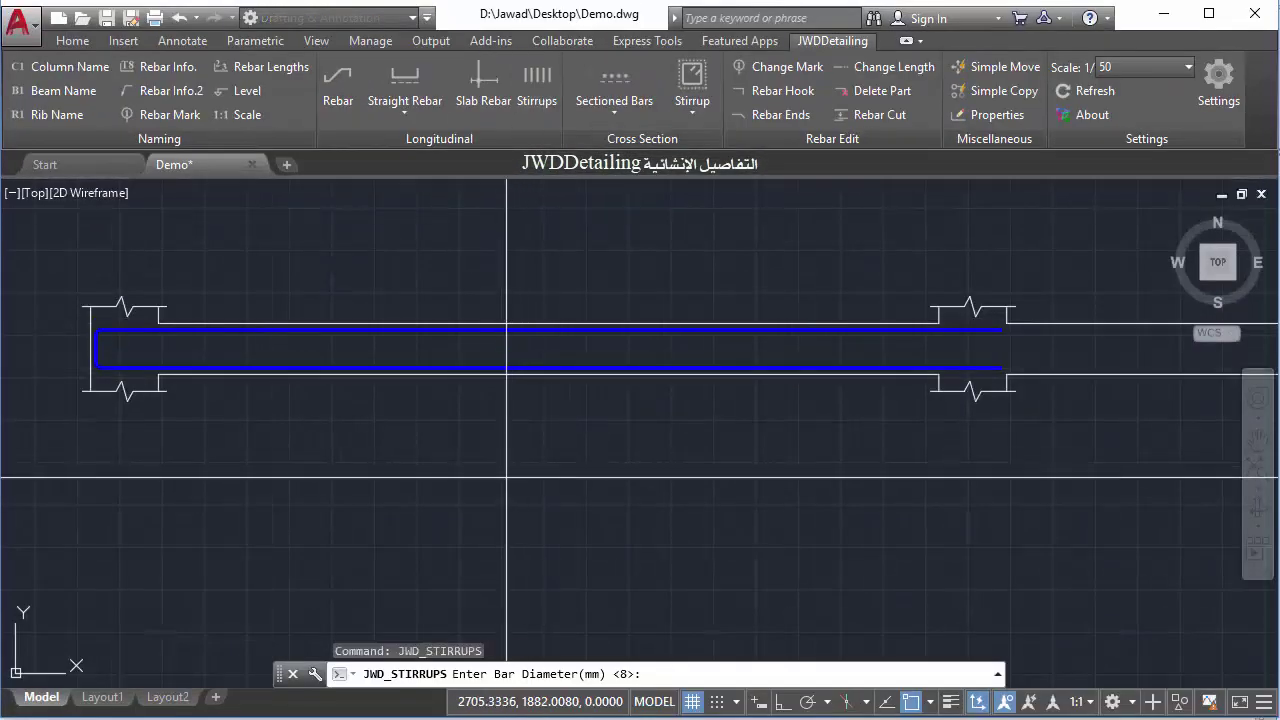
type("8")
key("Return")
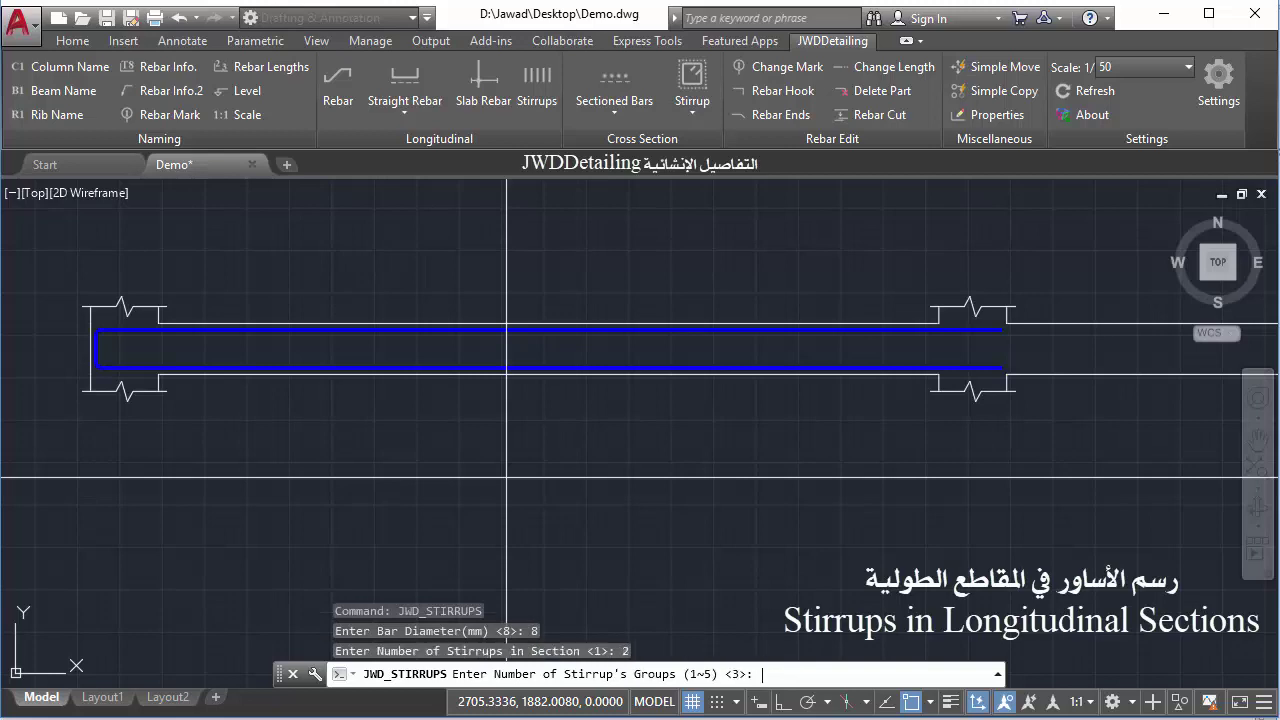
key("Return")
left_click(163, 371)
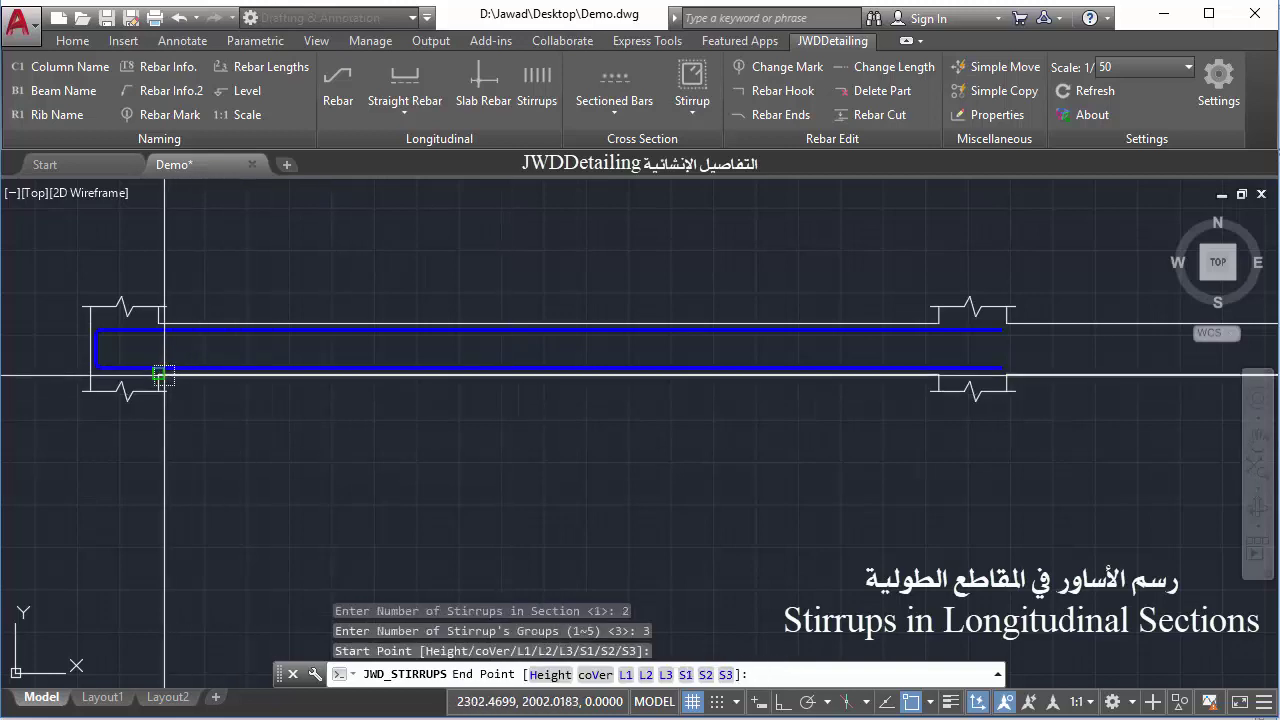
left_click(932, 371)
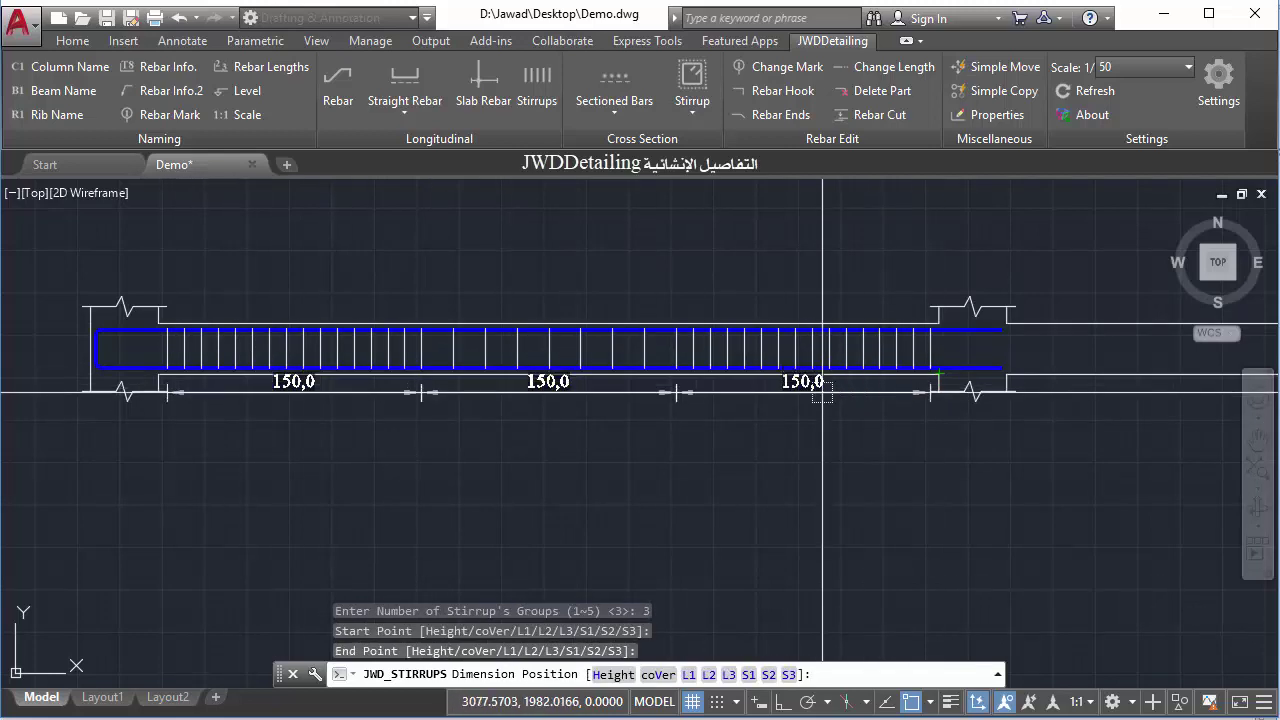
left_click(648, 421)
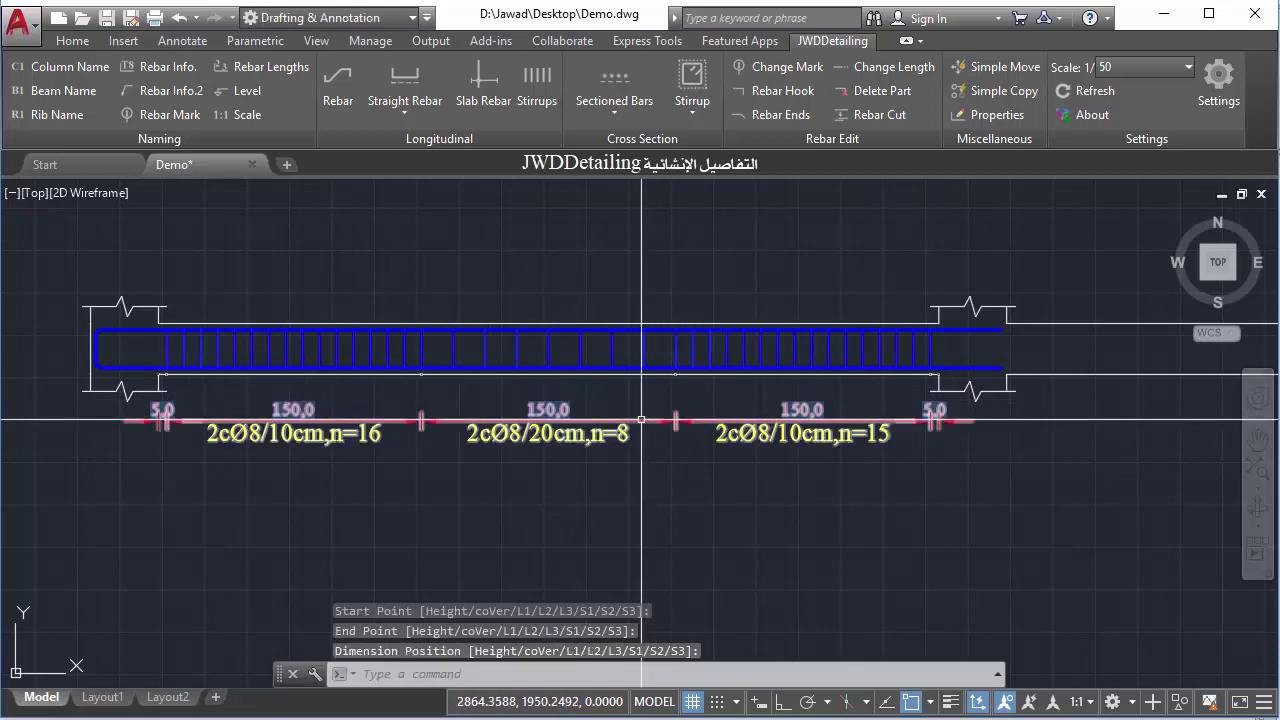
- Place rebar mark bubbles on the beam's top and bottom bars
left_click(179, 117)
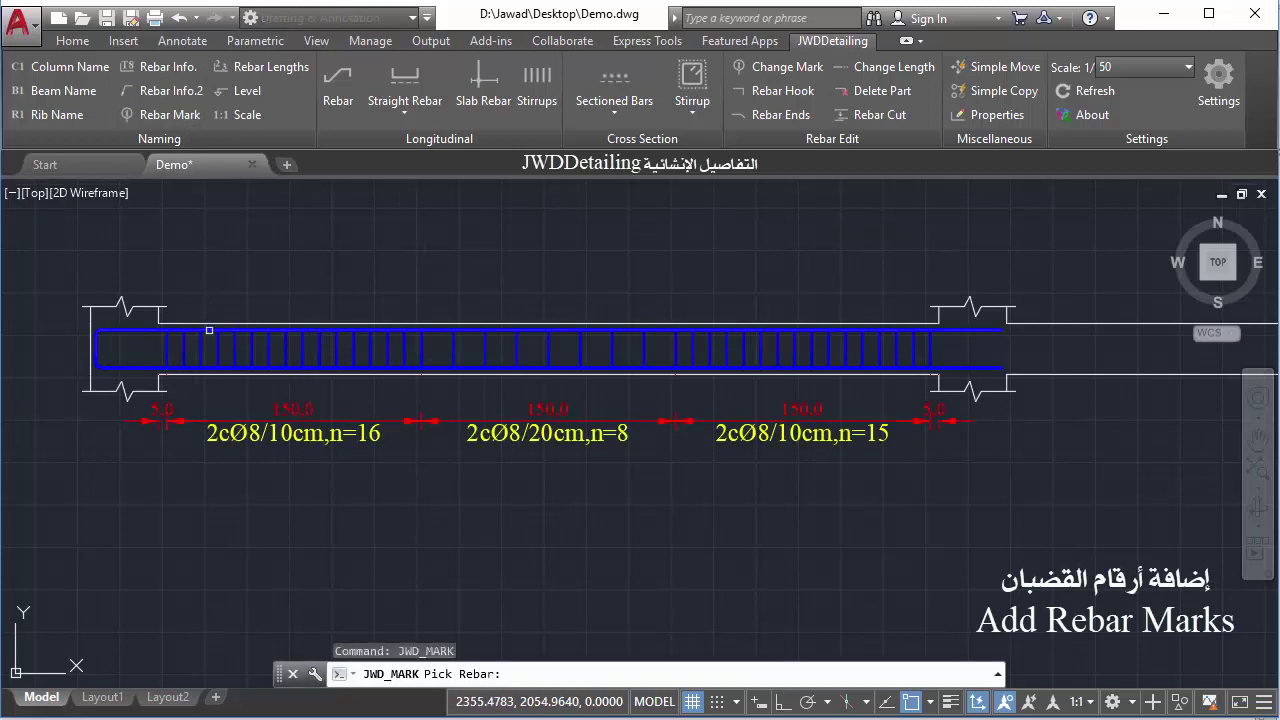
left_click(209, 330)
left_click(208, 266)
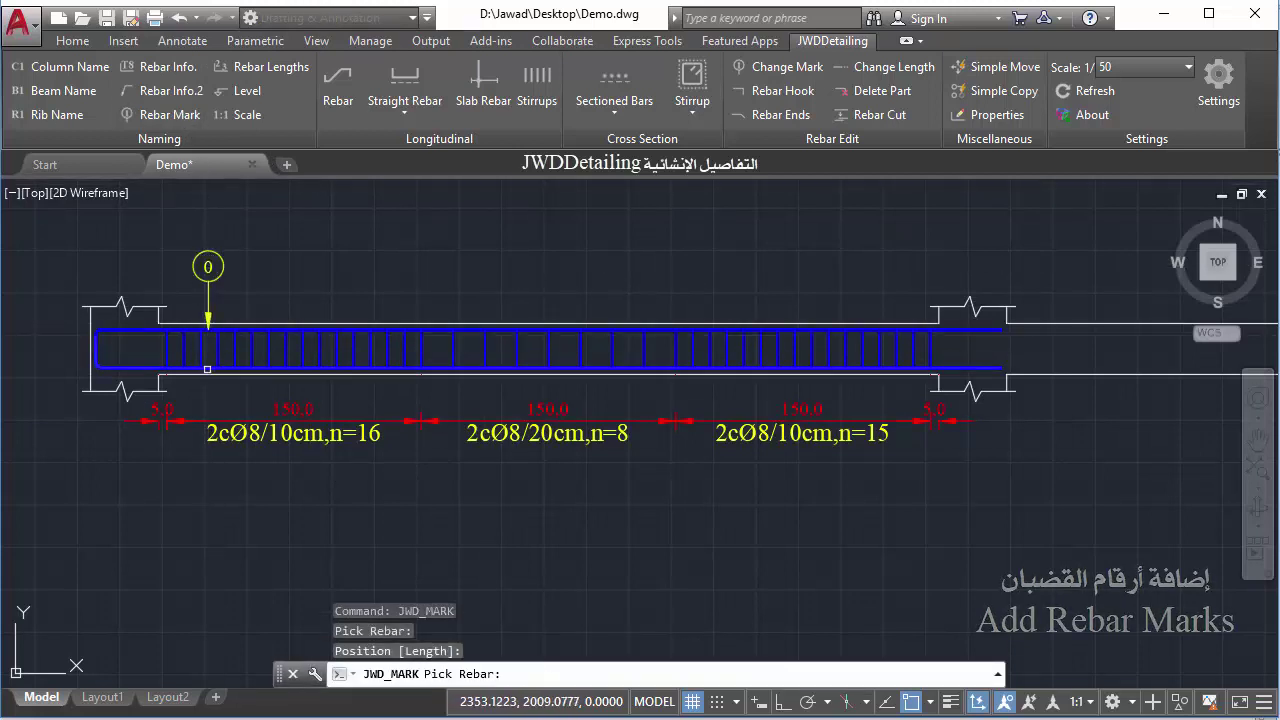
left_click(210, 366)
type("h")
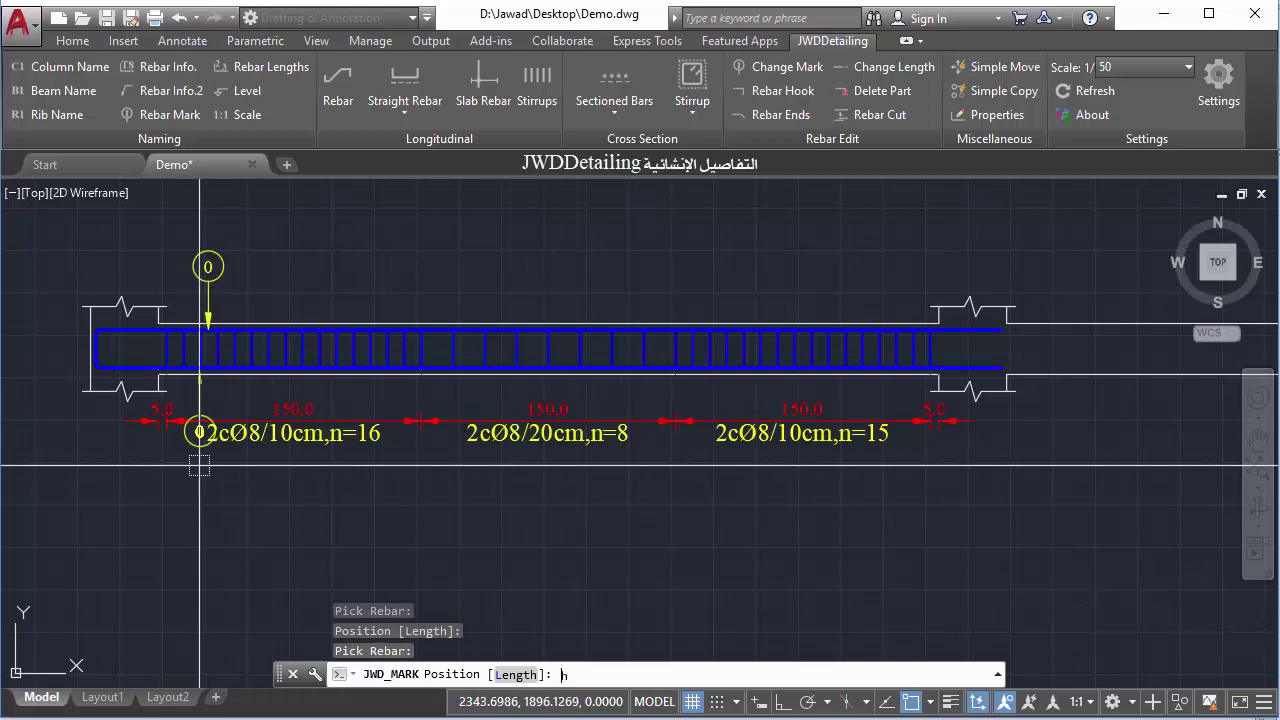
key("Return")
type("l")
key("Return")
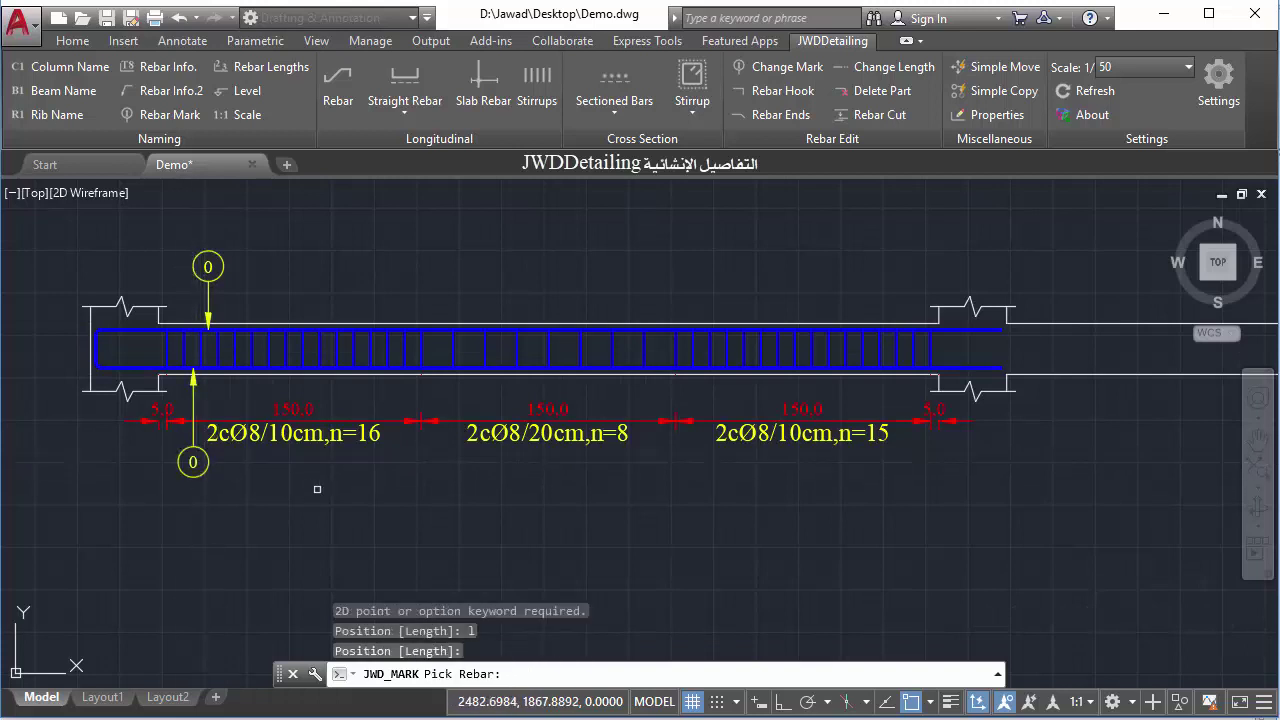
key("Return")
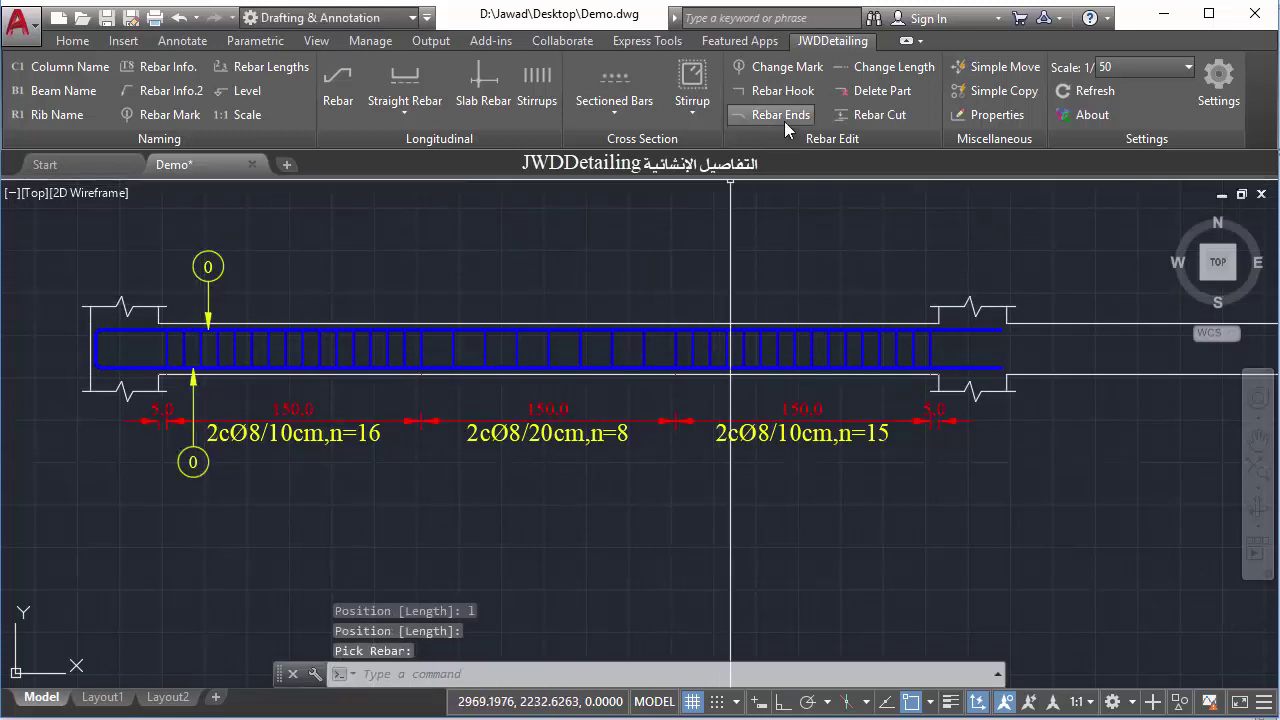
- Renumber the top bar's mark to 1 and the bottom bar's to 2
left_click(787, 67)
left_click(192, 338)
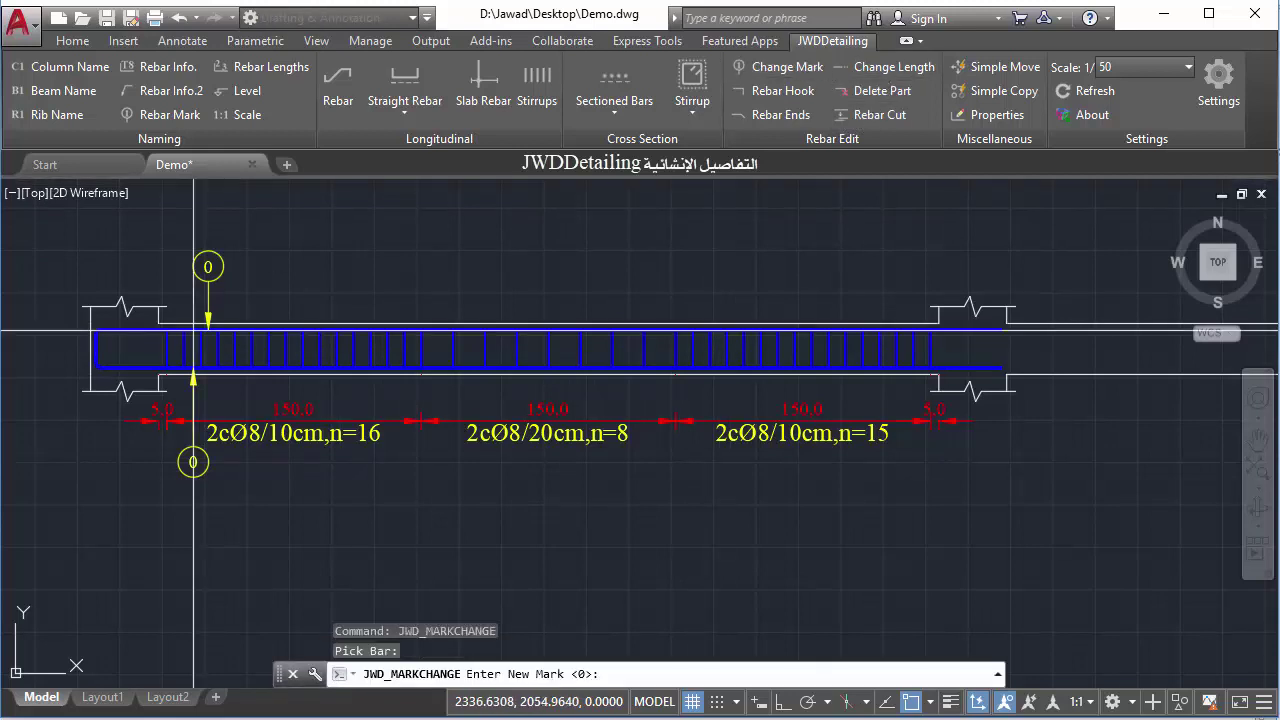
type("1")
key("Return")
left_click(210, 367)
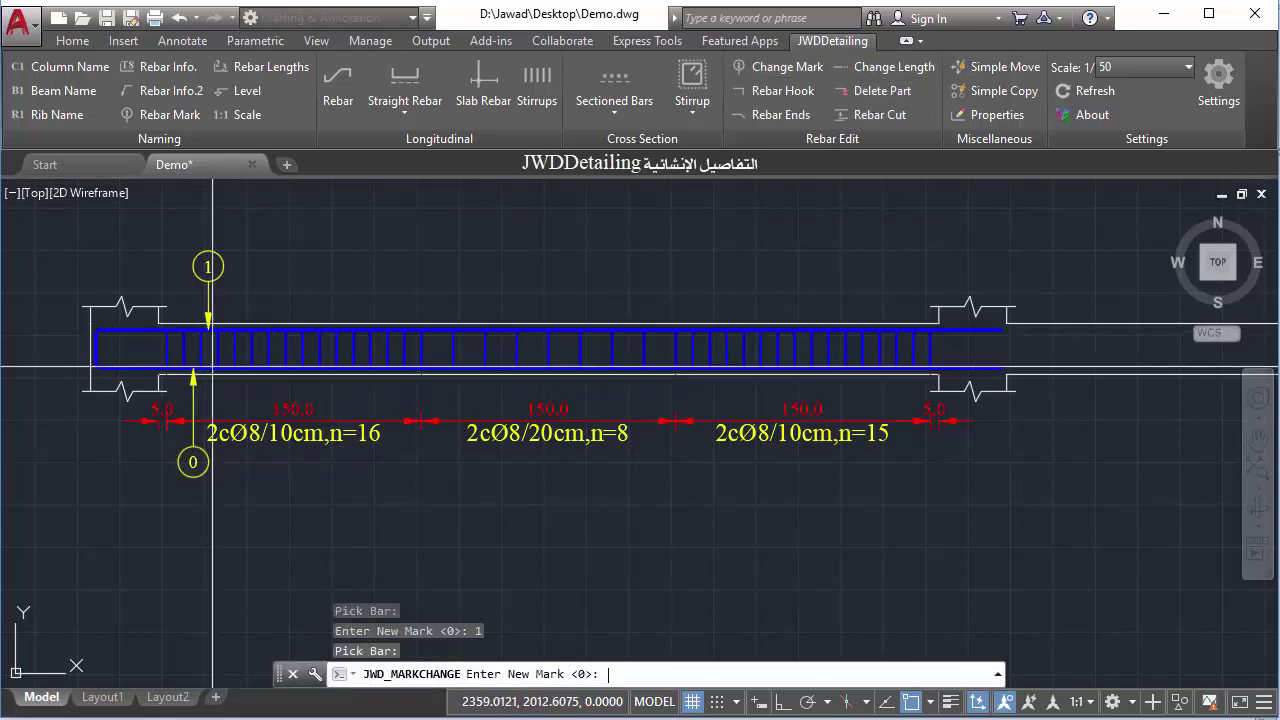
type("2")
key("Return")
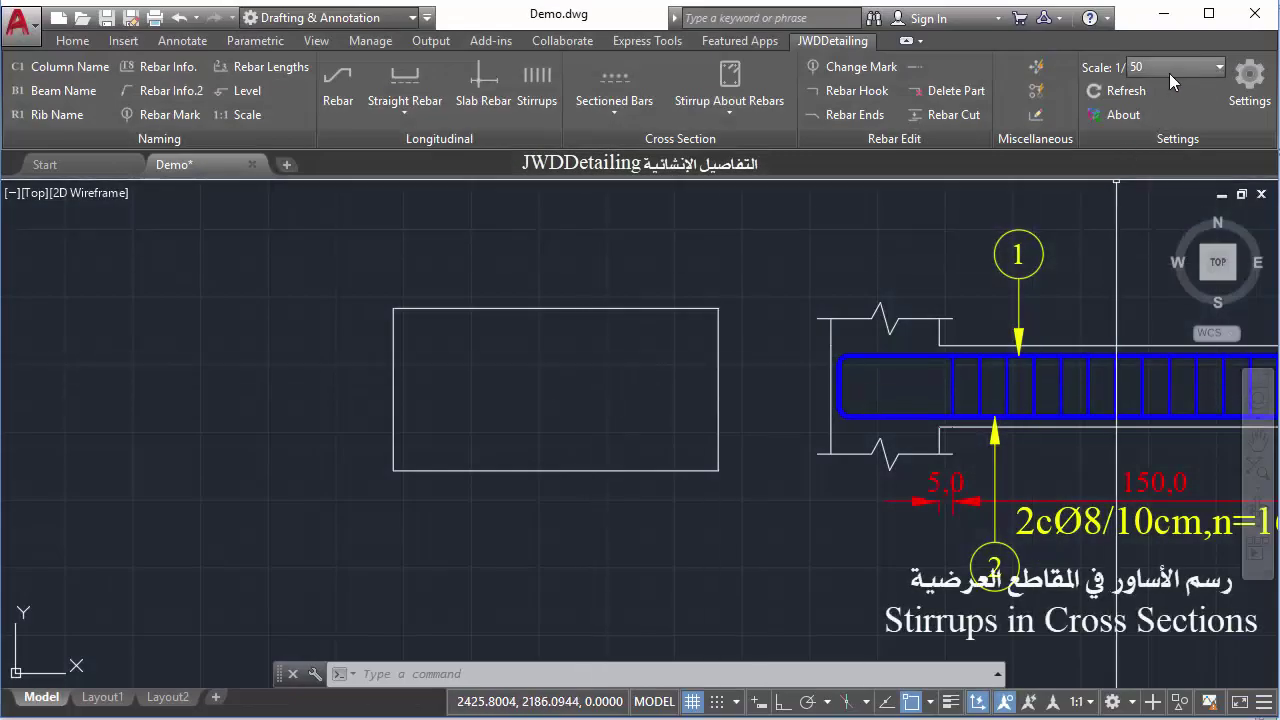
- Set the detailing scale to 1:25 and draw a closed stirrup inside the rectangle
left_click(1169, 70)
left_click(1154, 178)
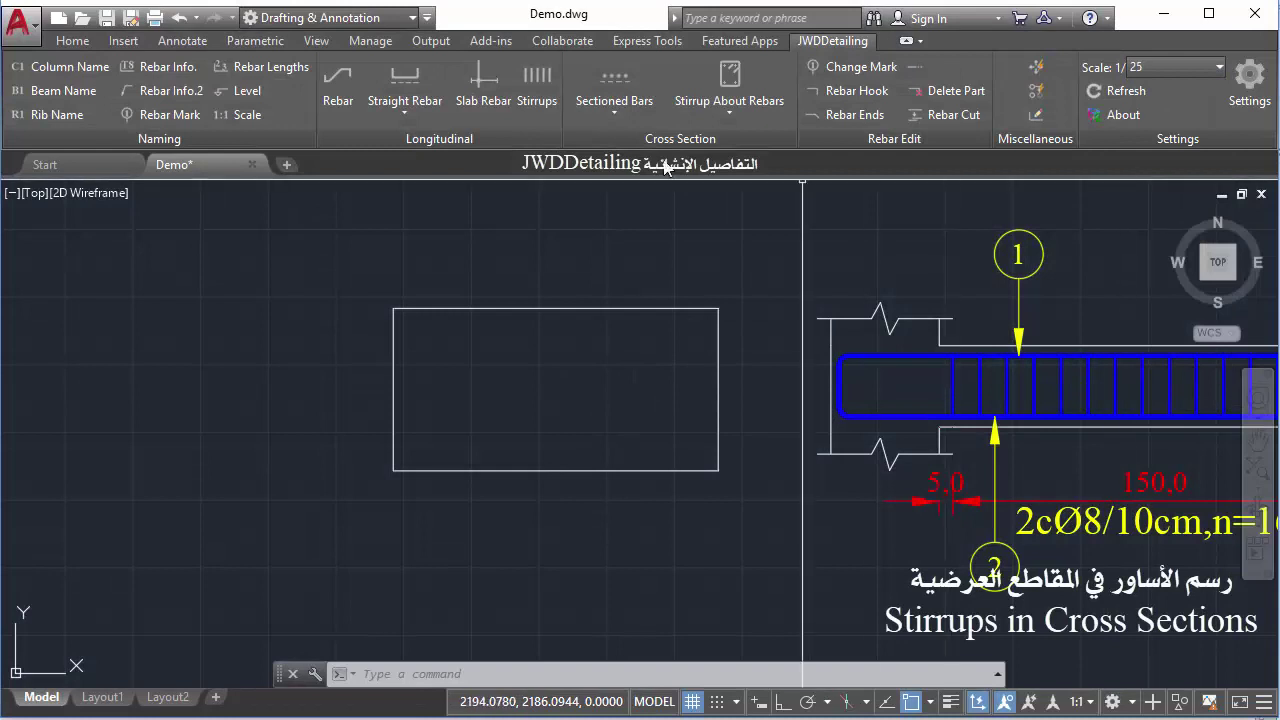
left_click(757, 115)
left_click(730, 230)
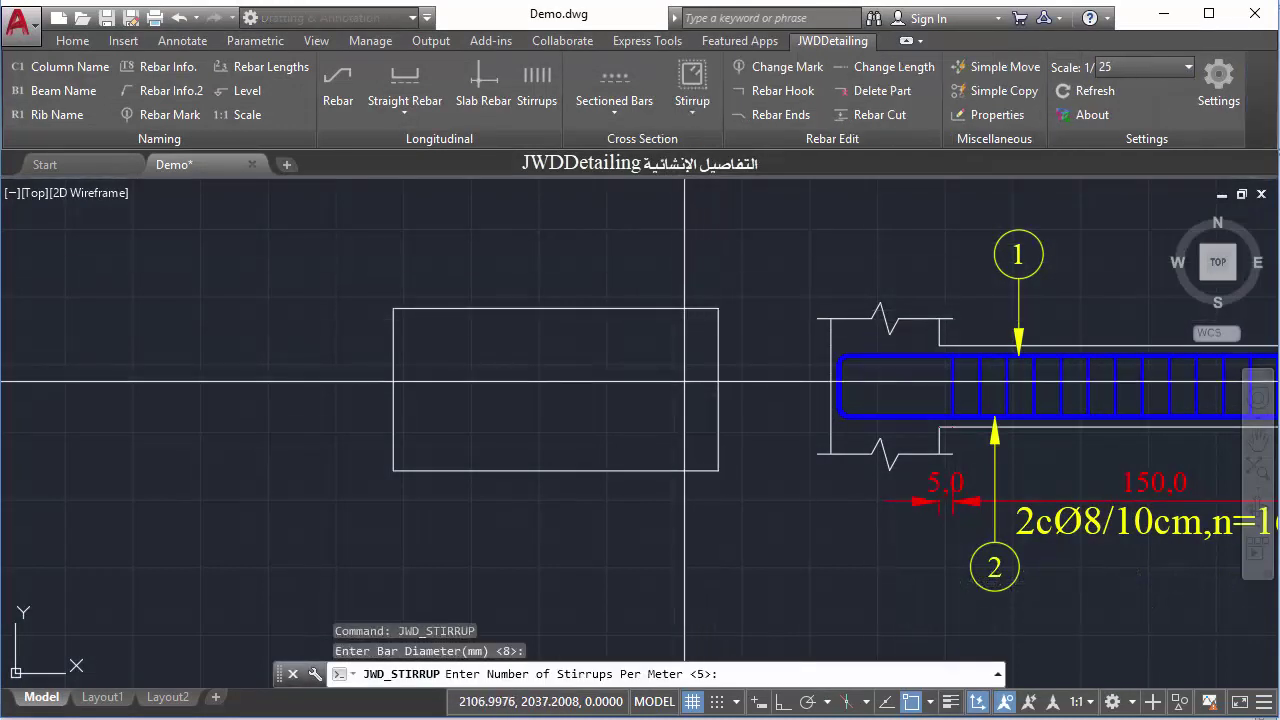
left_click(718, 308)
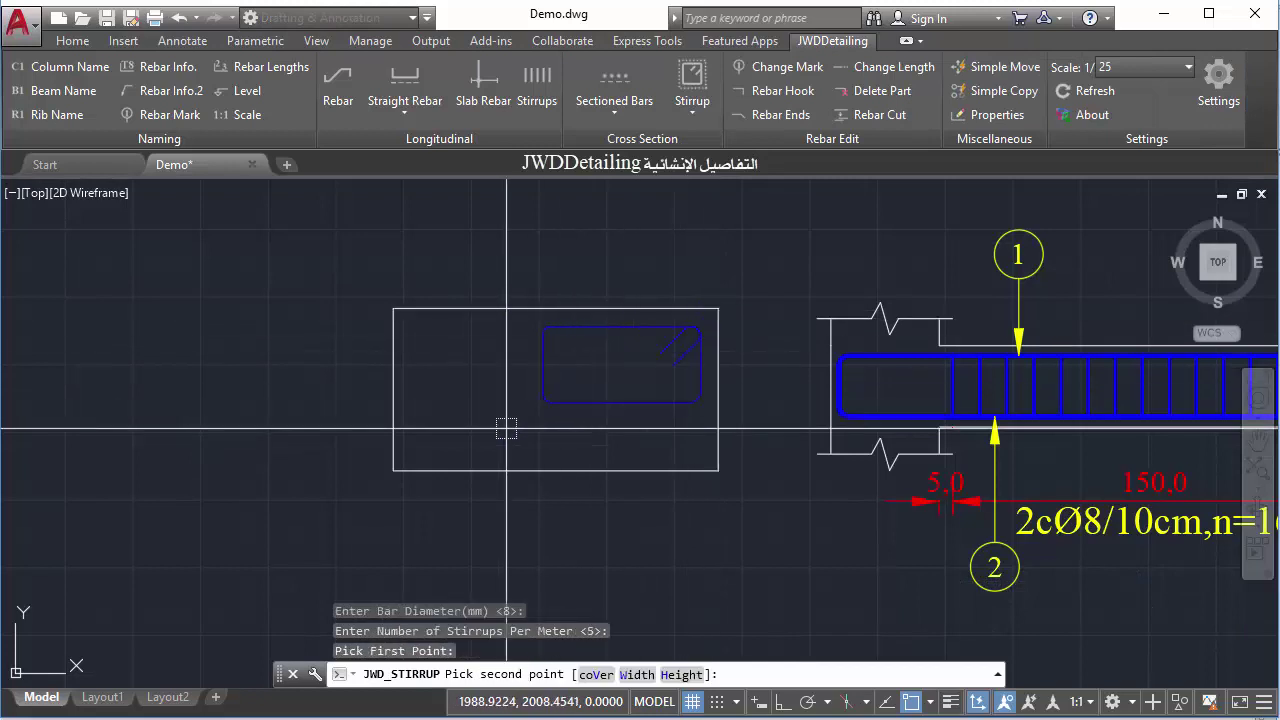
left_click(393, 470)
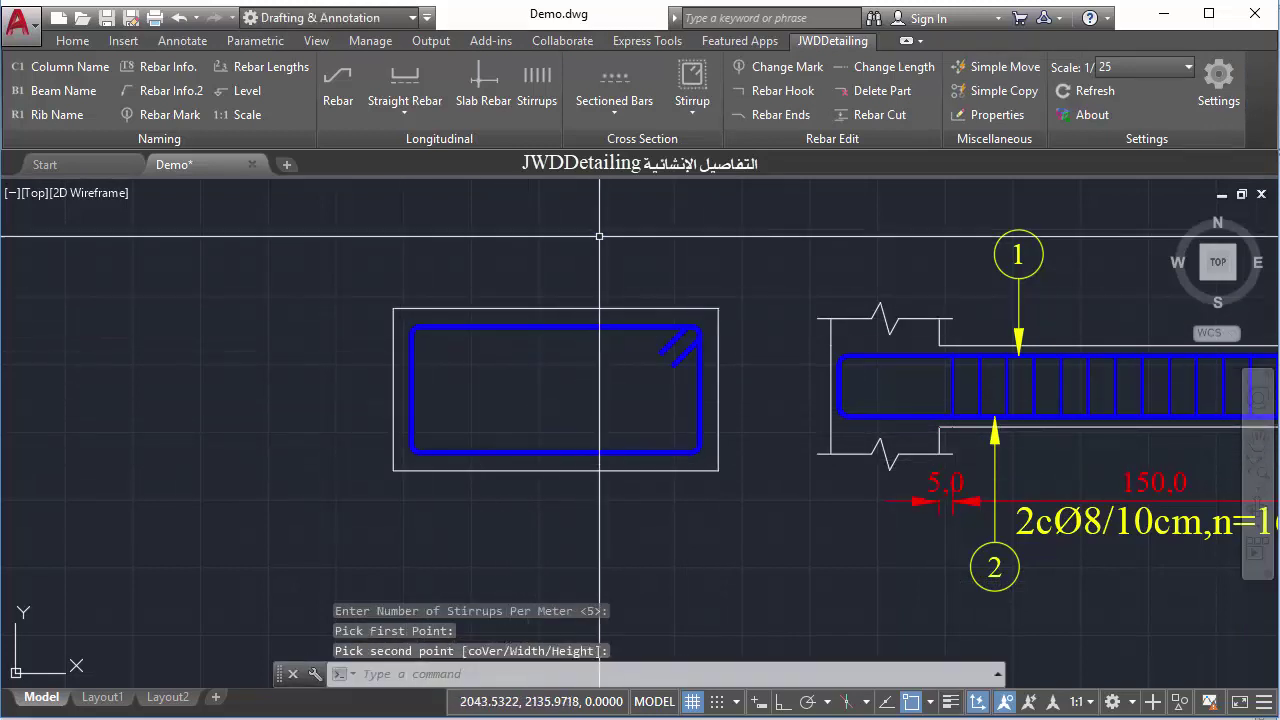
- Place four 16 mm sectioned bars along the stirrup's bottom, inside the stirrup
left_click(614, 85)
type("1")
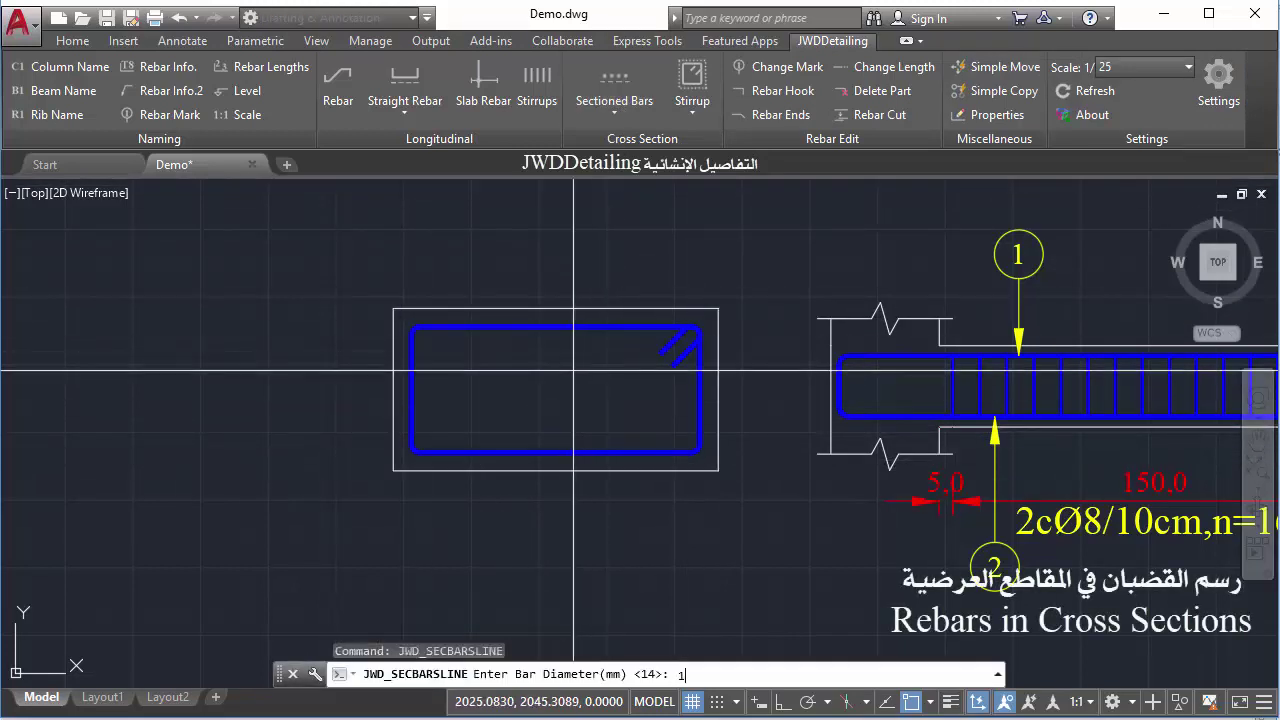
type("6")
key("Return")
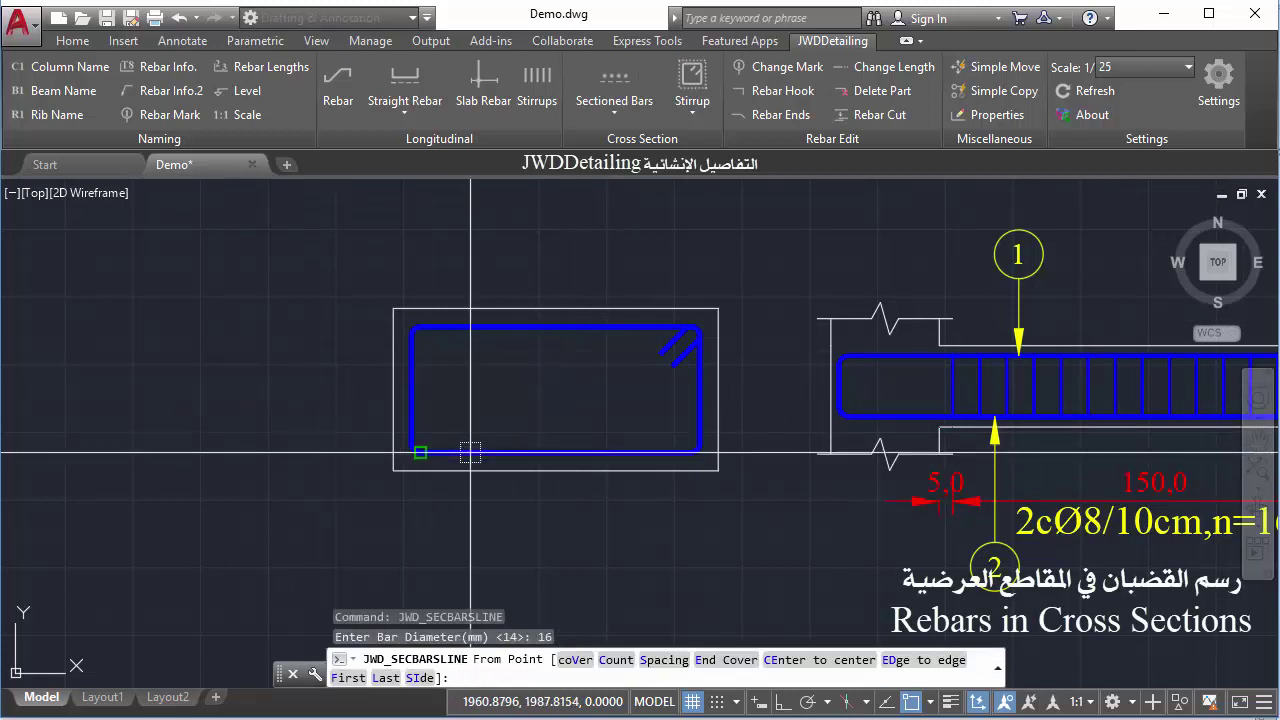
left_click(393, 470)
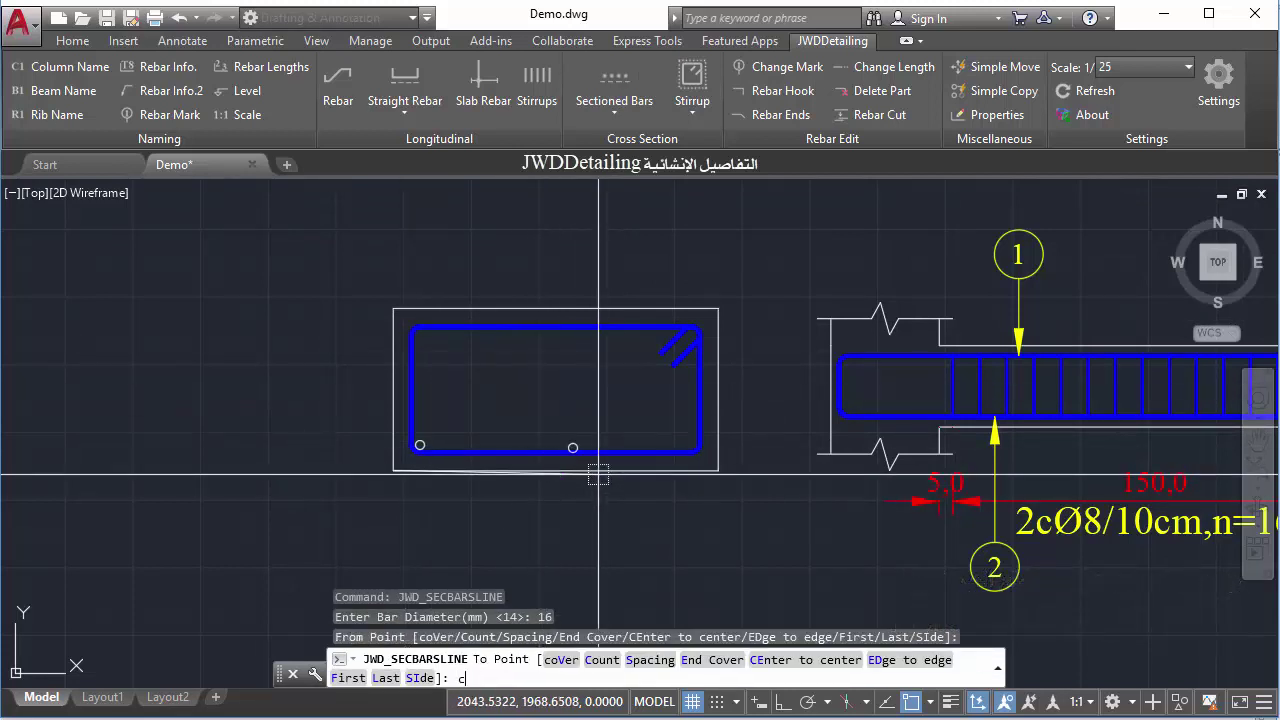
type("c")
key("Return")
type("4")
key("Return")
left_click(718, 470)
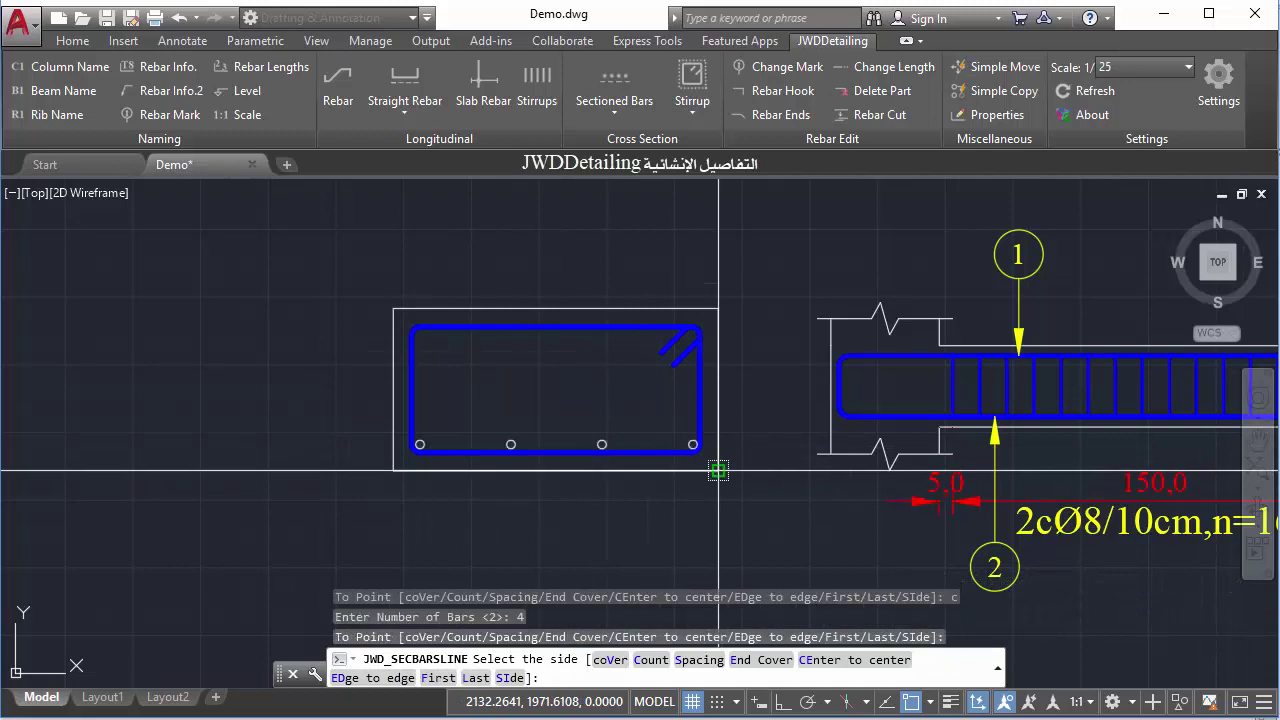
left_click(624, 377)
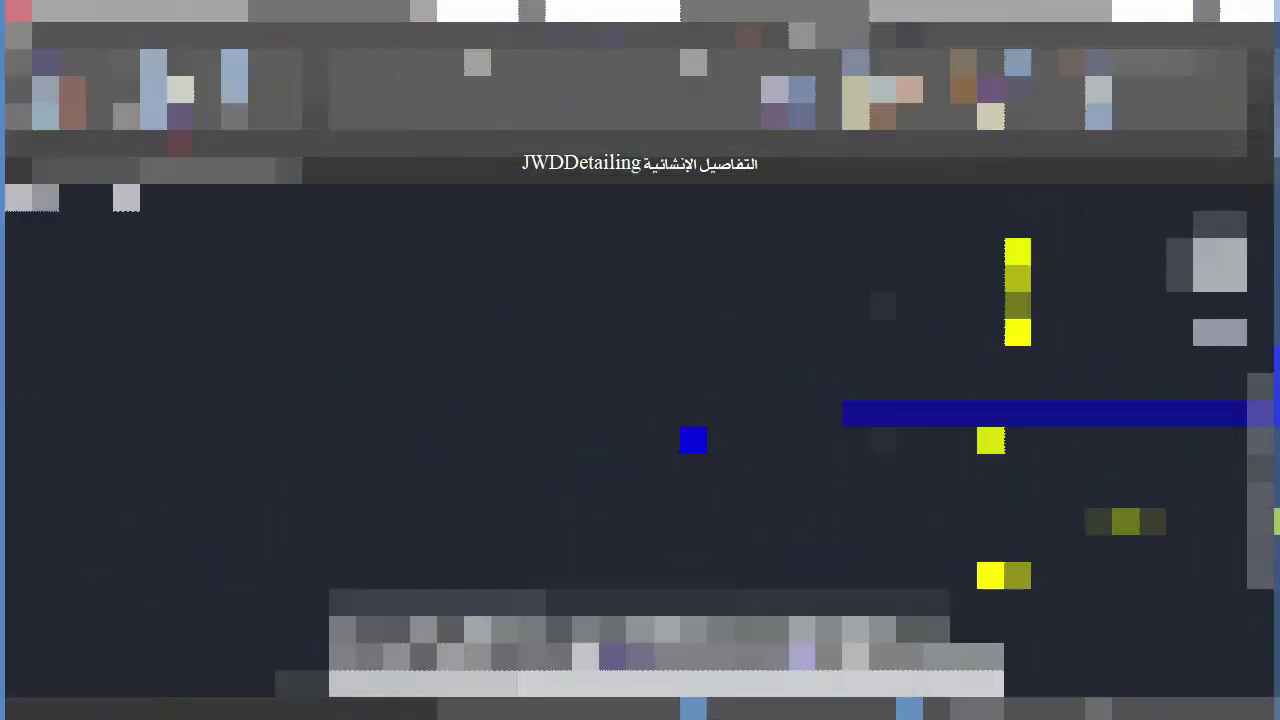
- Draw an 8 mm stirrup around the selected cross-section bars
left_click(695, 118)
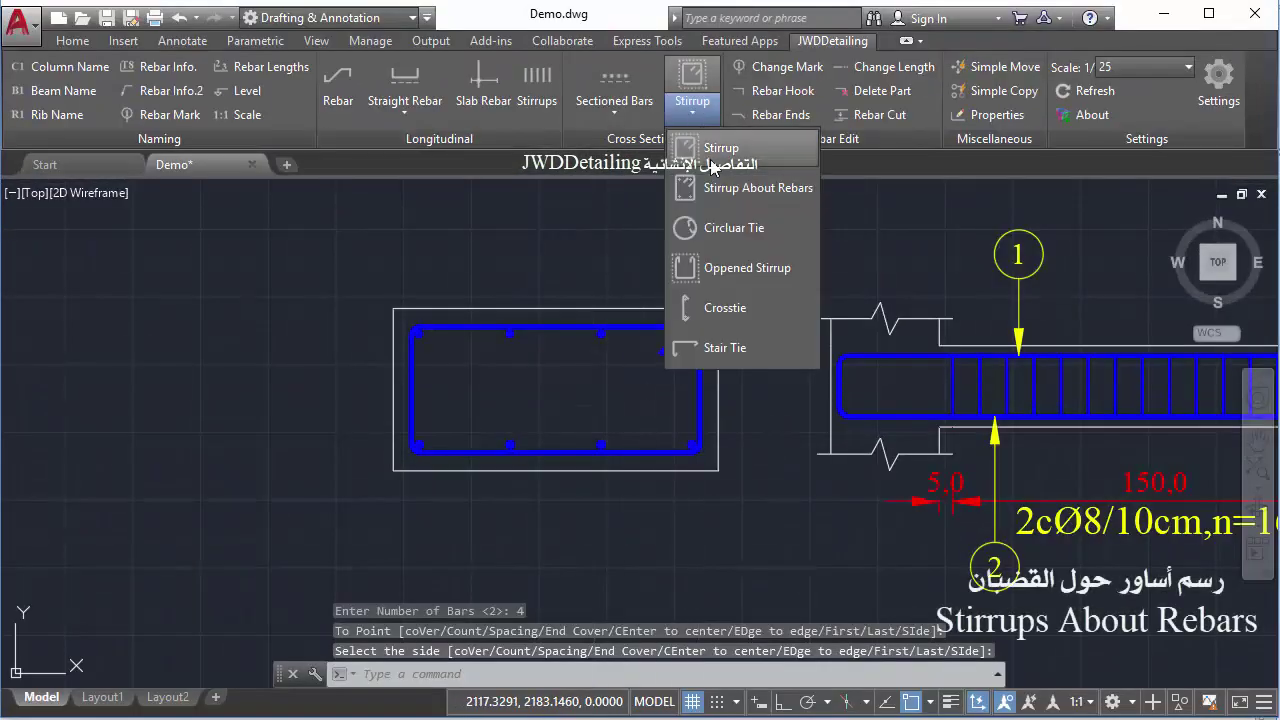
left_click(715, 182)
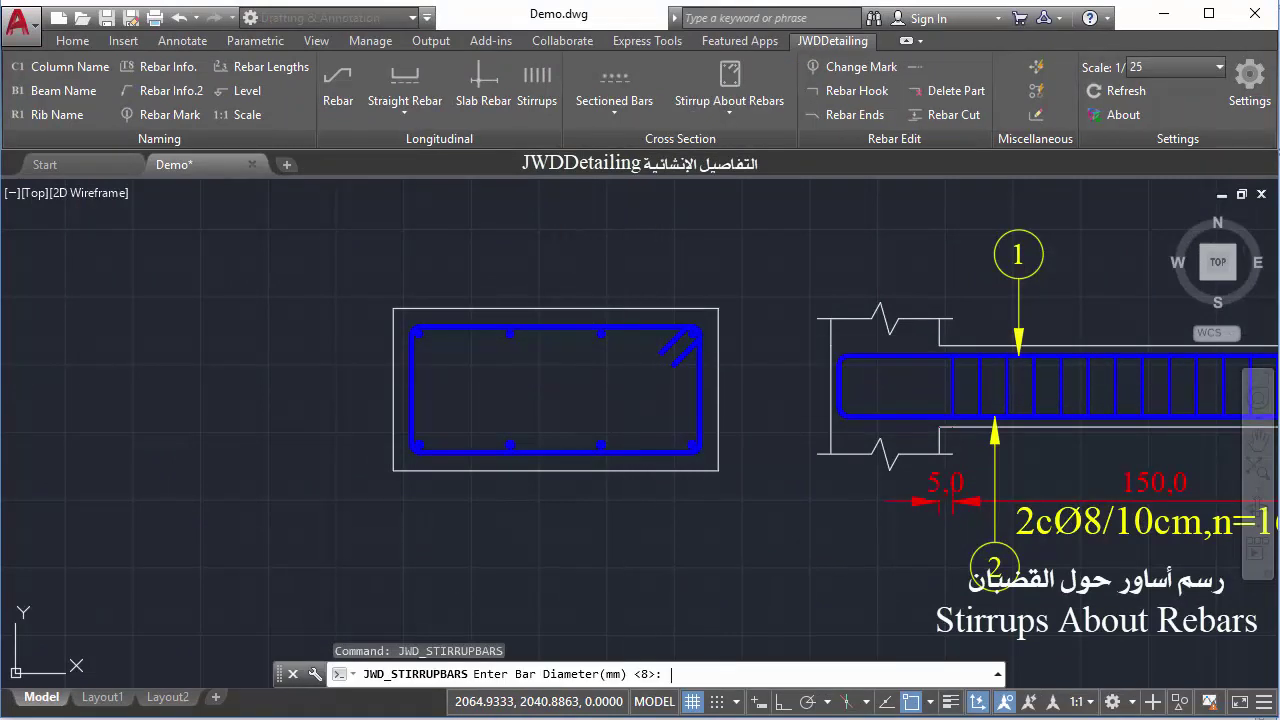
key("Return")
key("Return")
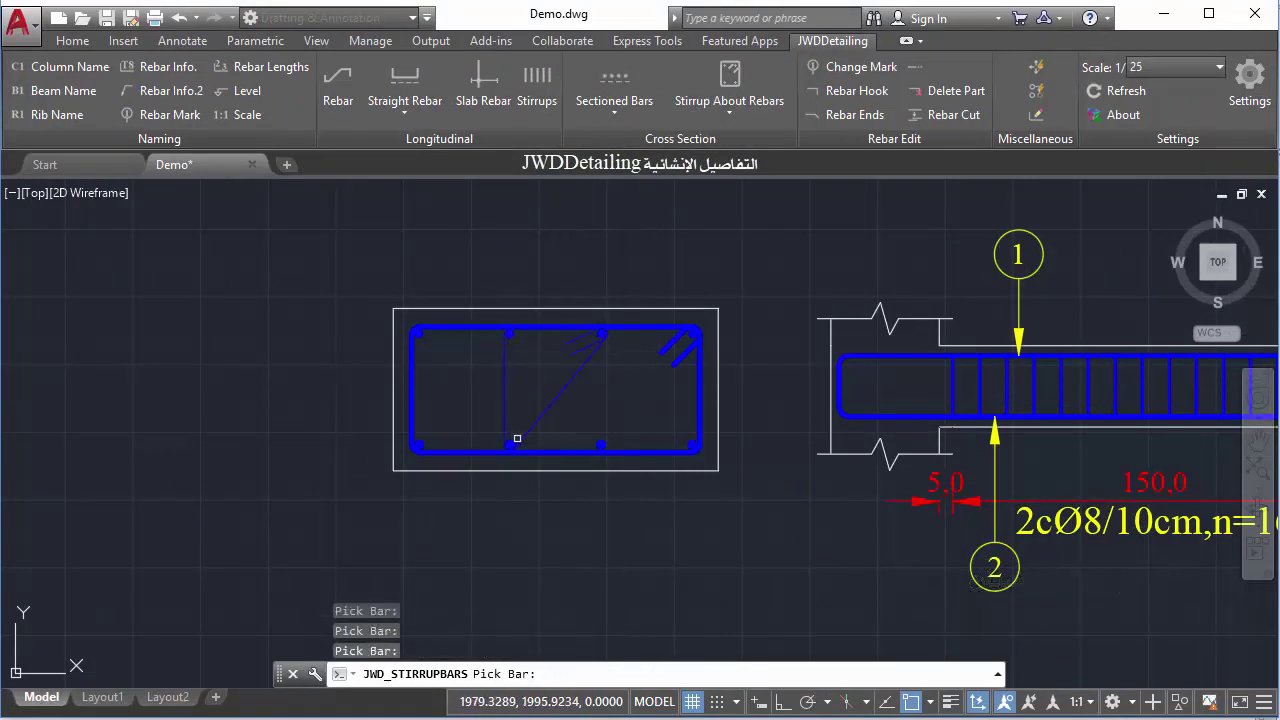
left_click(590, 424)
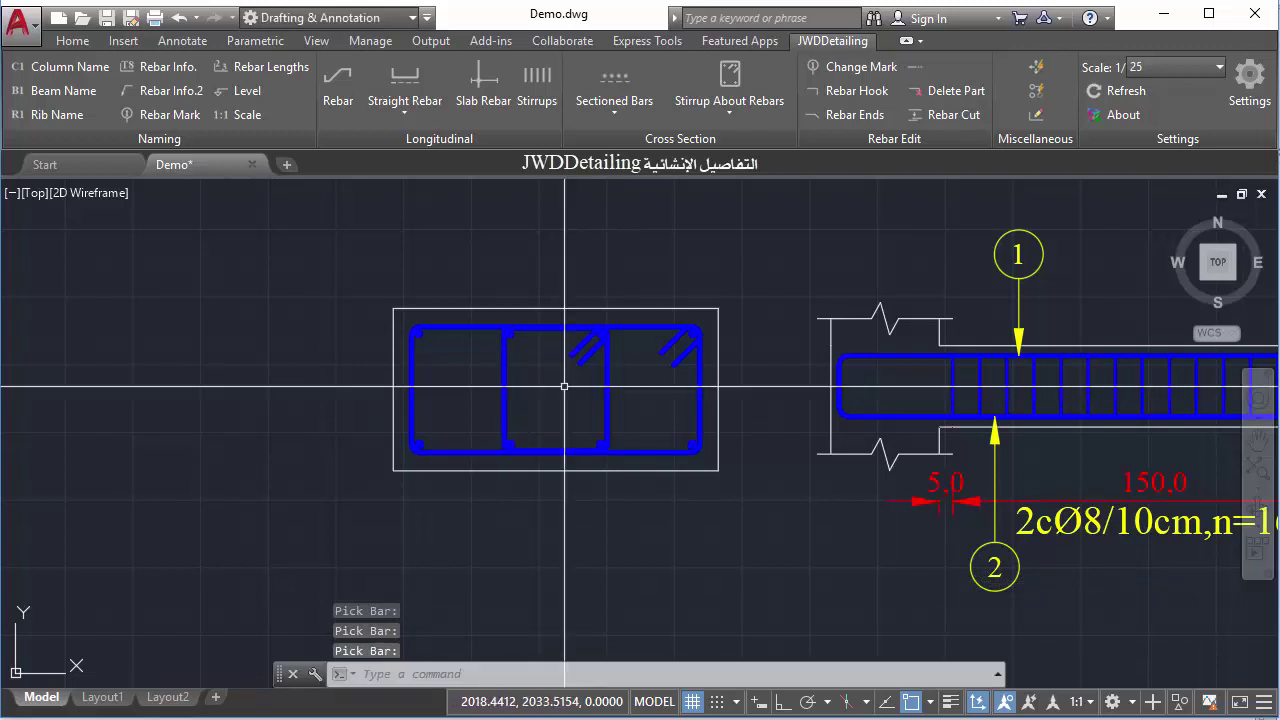
- Add rebar info leaders labelling the top bars 4T14 and bottom bars 4T16
left_click(168, 90)
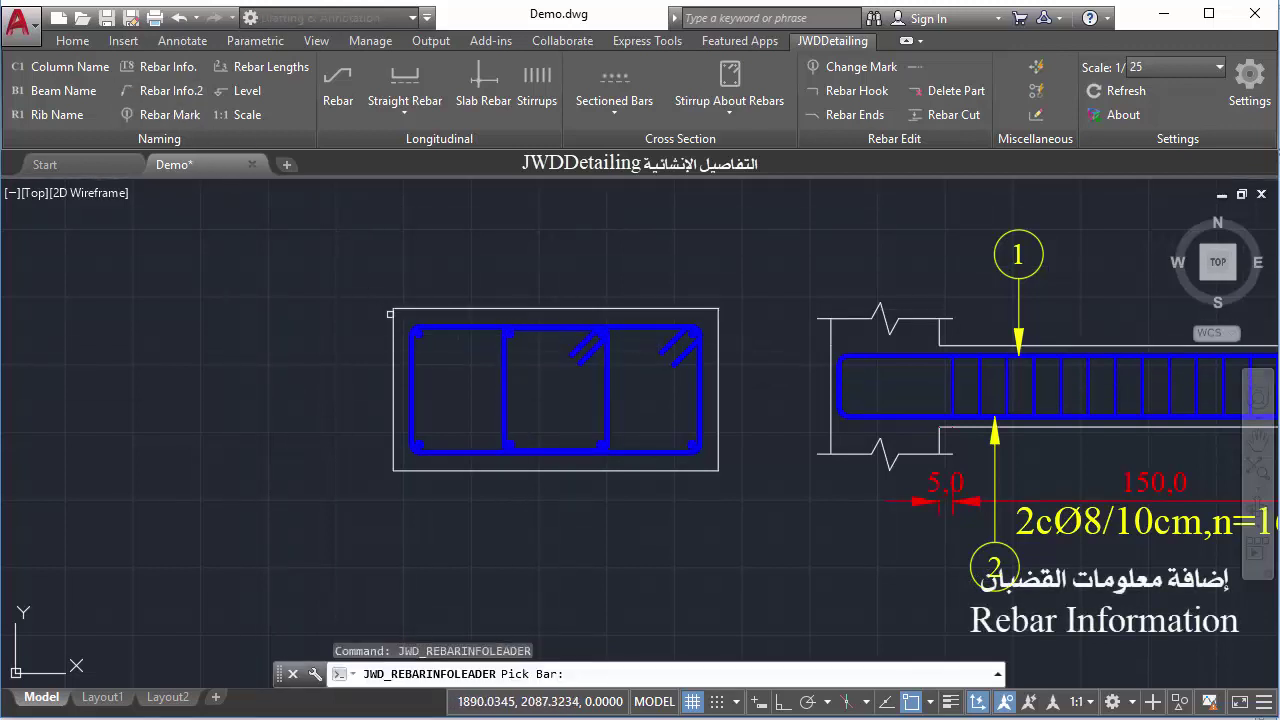
left_click(416, 328)
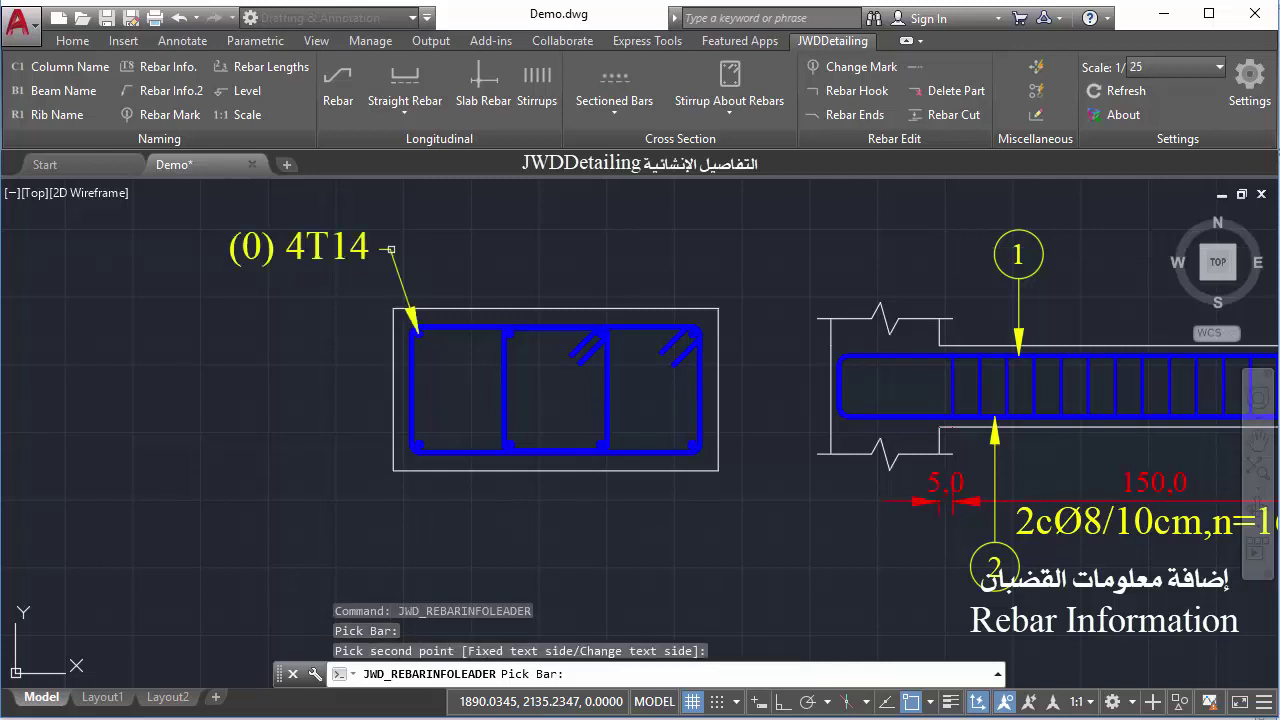
left_click(418, 446)
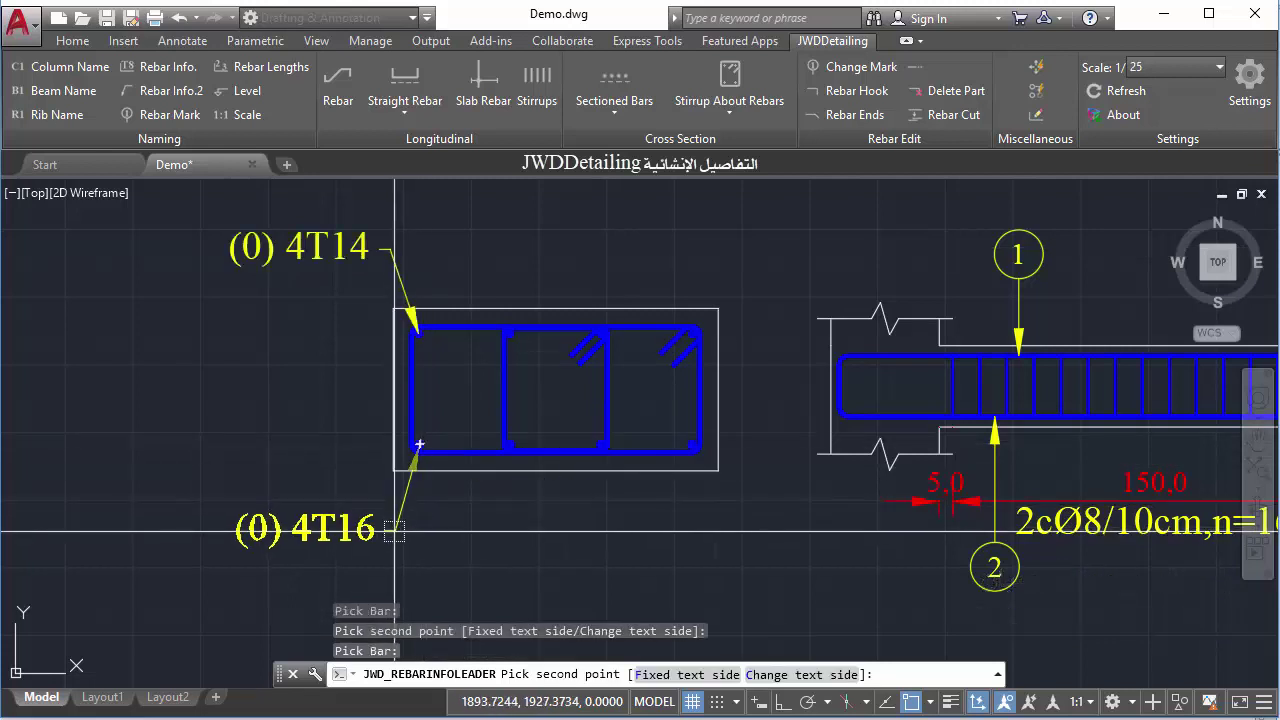
left_click(390, 532)
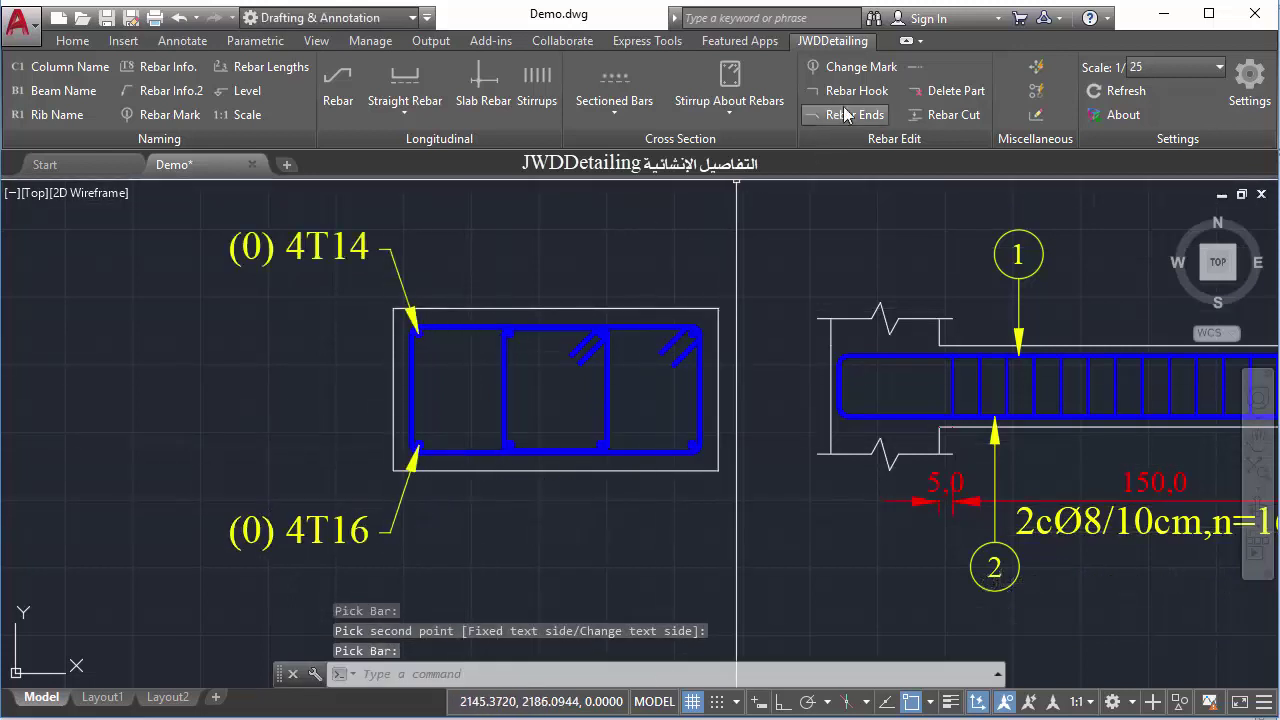
- Renumber the top 4T14 bars as mark 1 and the bottom 4T16 bars as mark 2
left_click(855, 66)
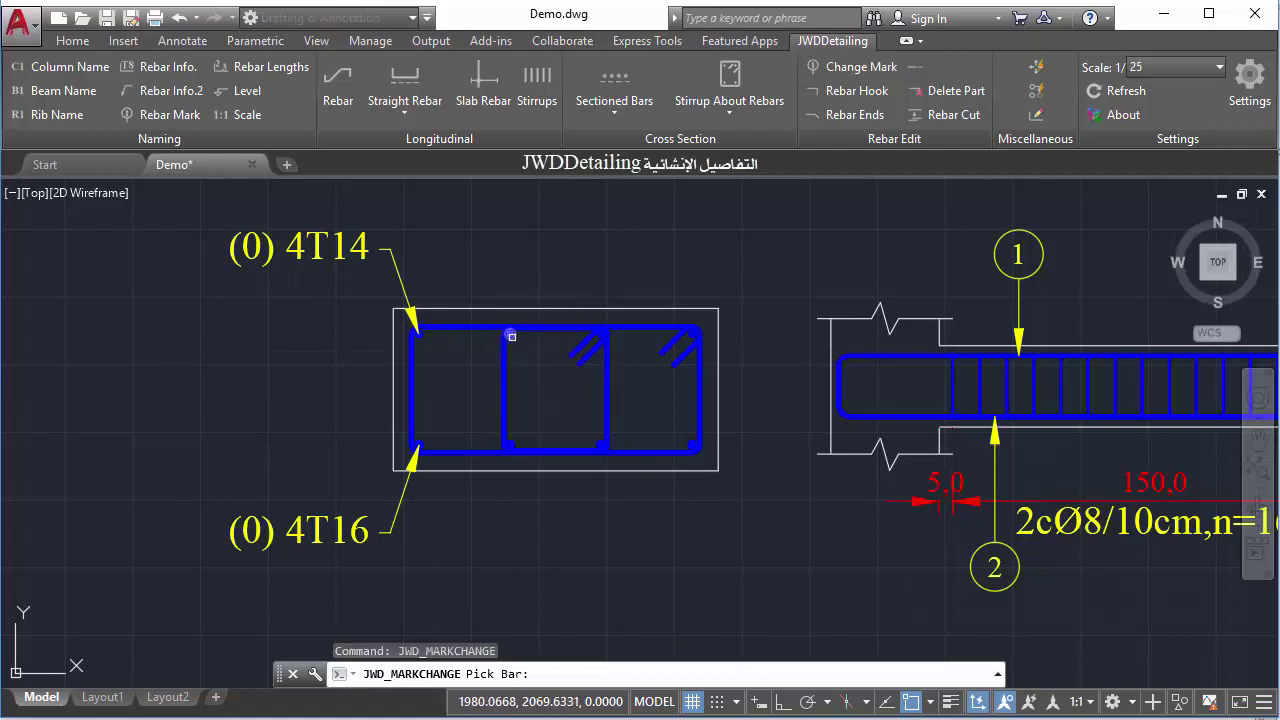
left_click(511, 336)
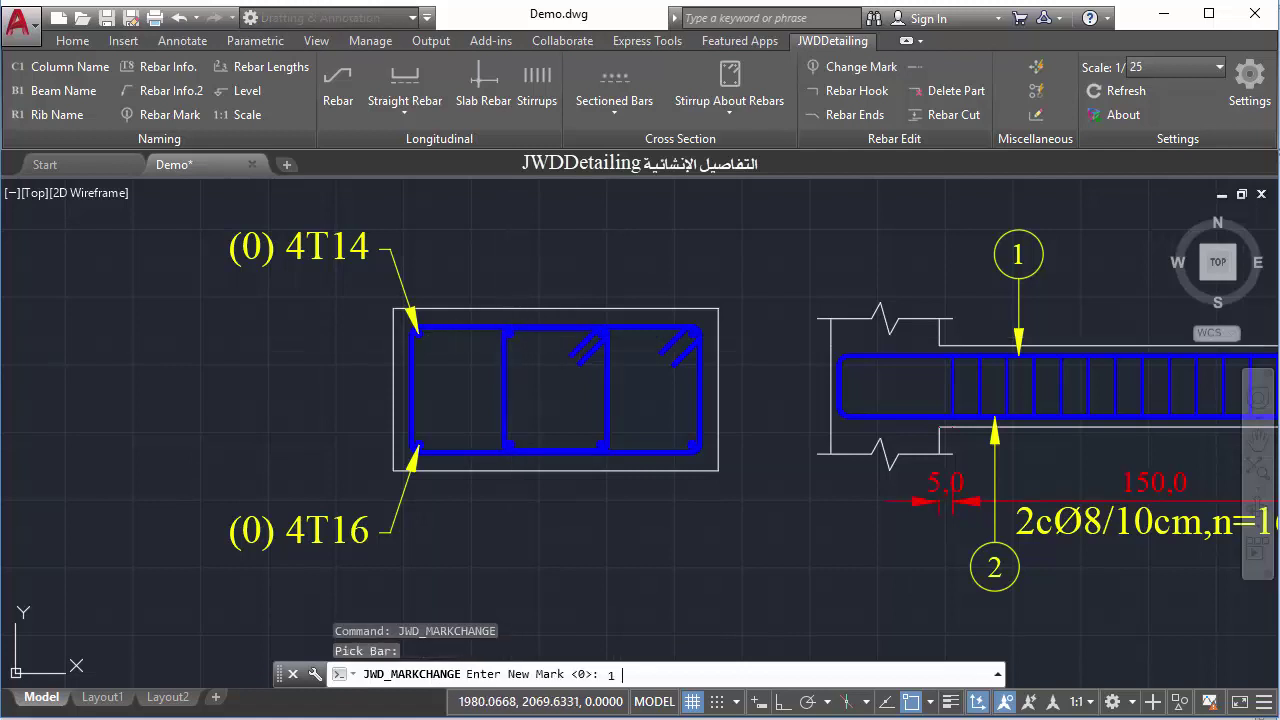
left_click(515, 443)
type("2")
key("Return")
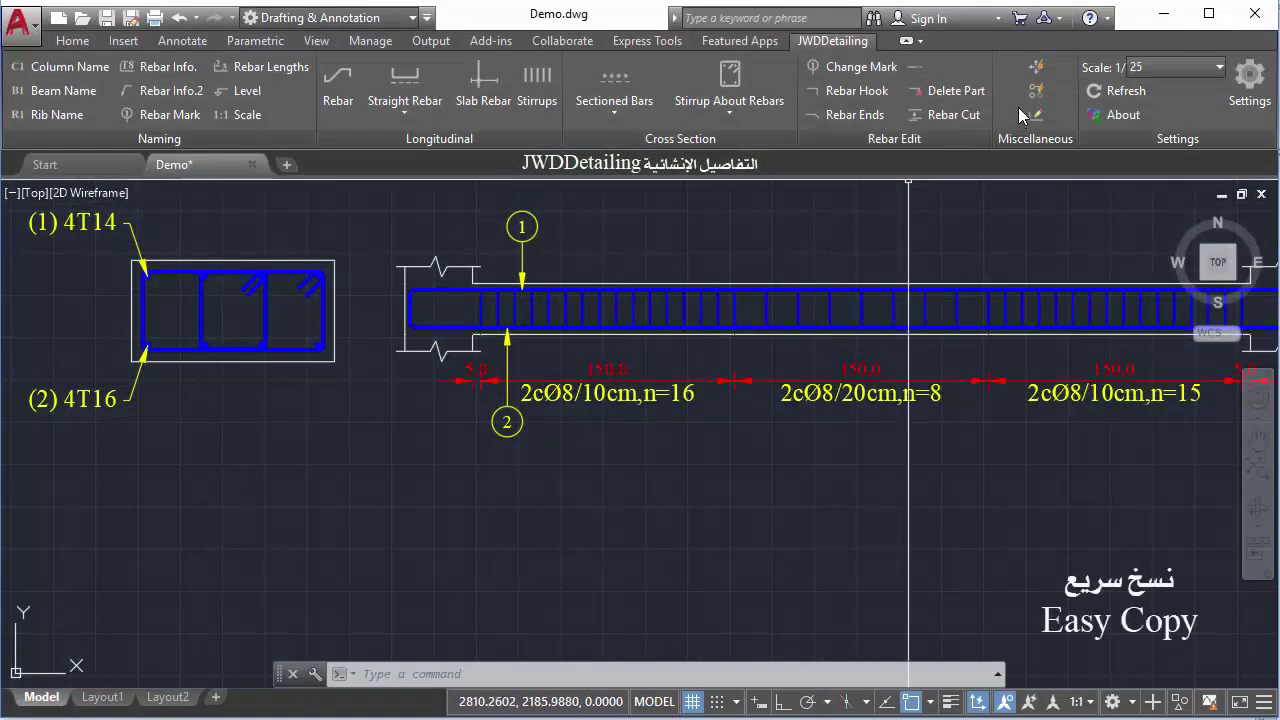
- Easy-copy two beam bars and both column stirrups straight down below the drawing
left_click(1025, 100)
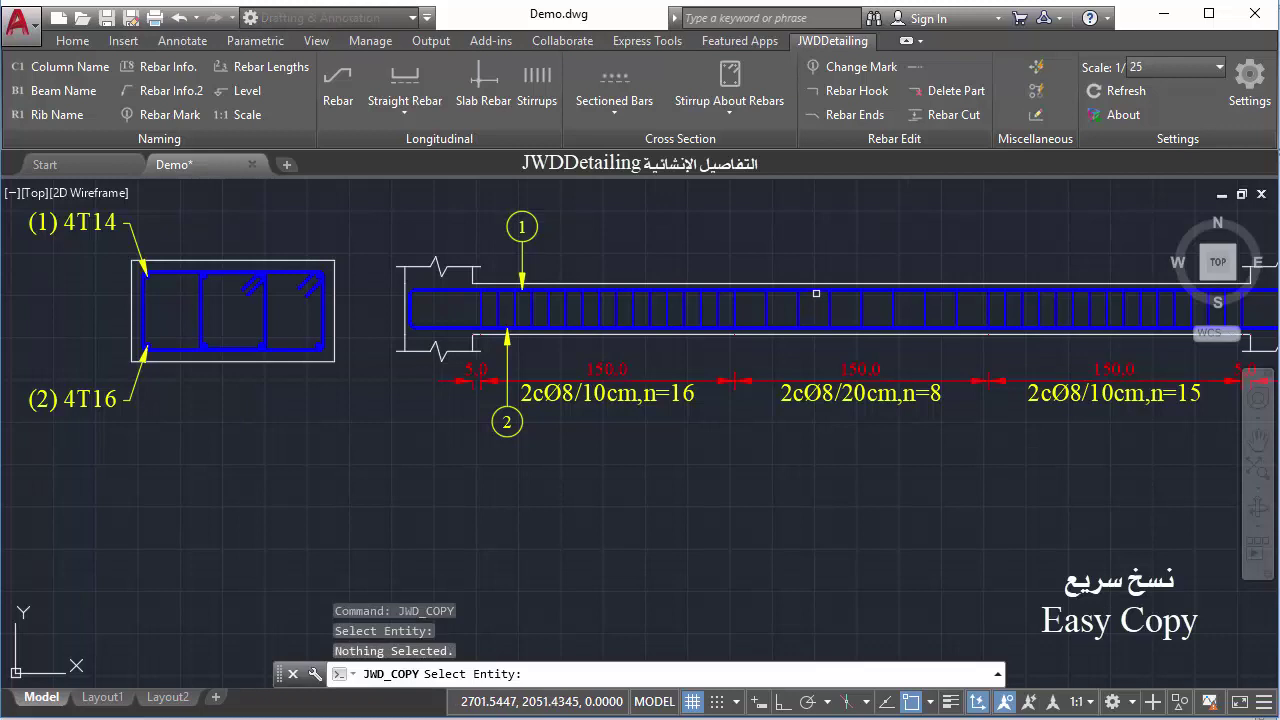
left_click(816, 293)
key("F8")
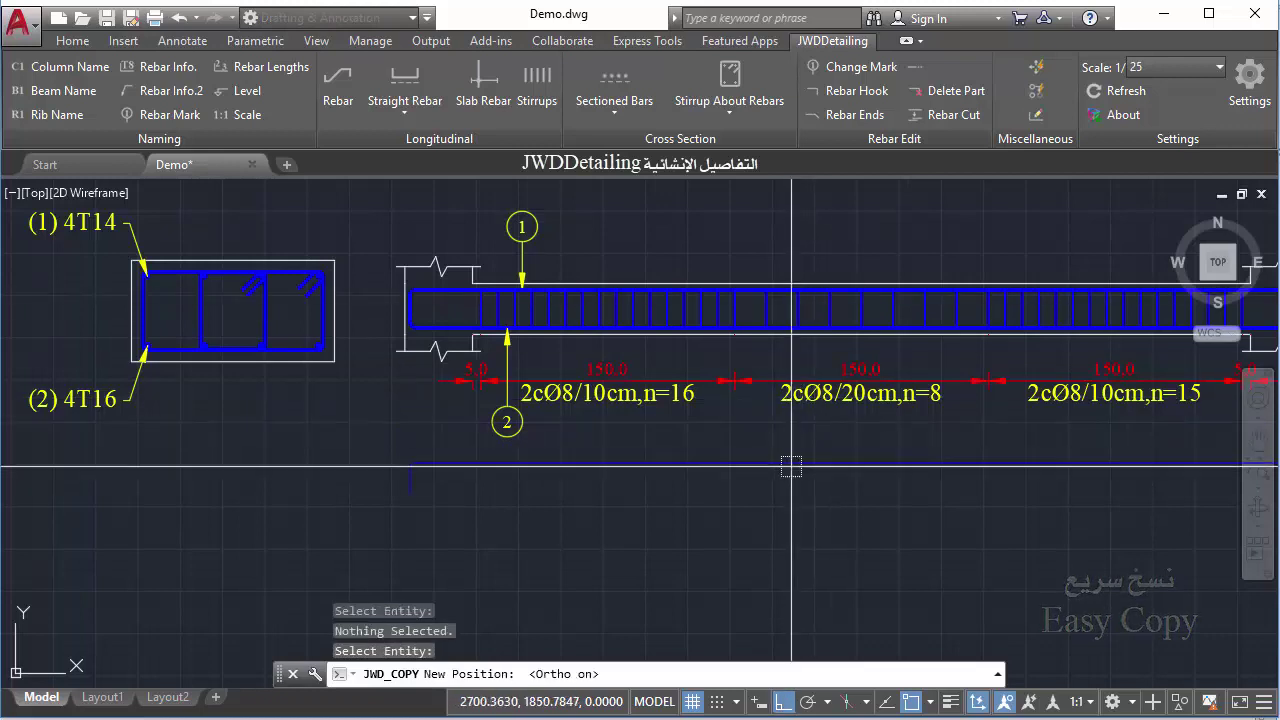
left_click(791, 466)
left_click(809, 466)
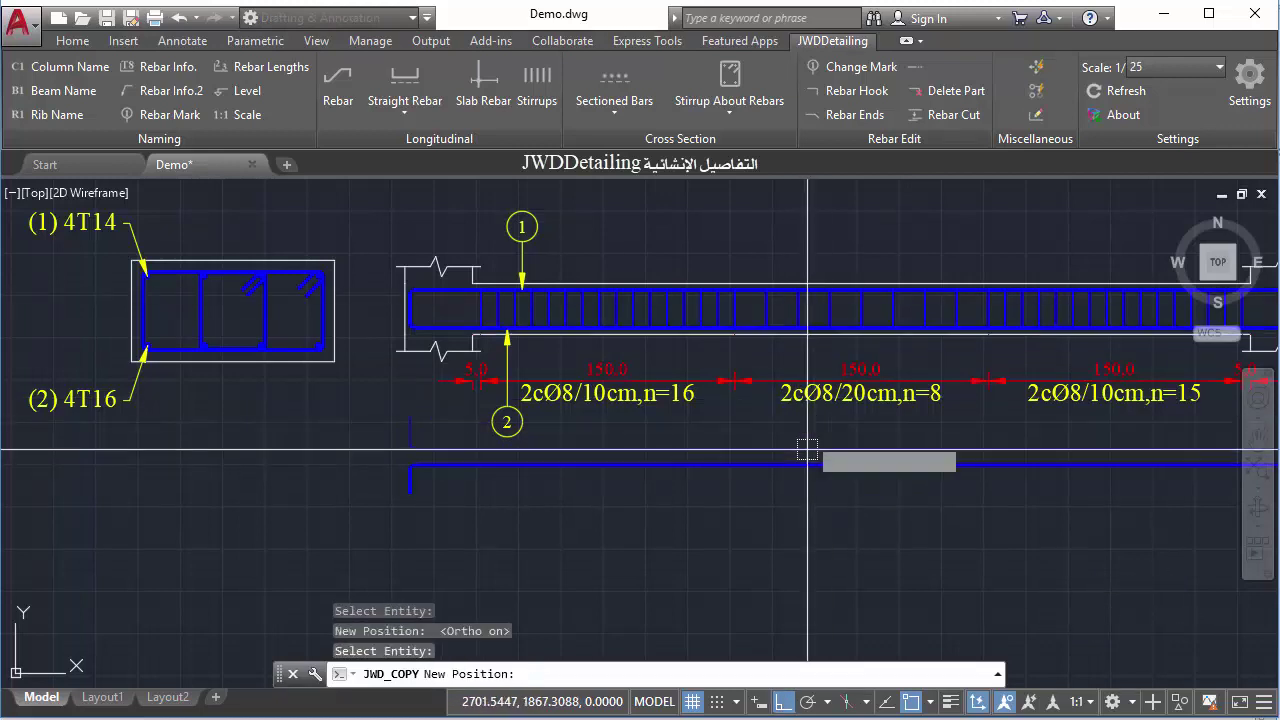
left_click(809, 538)
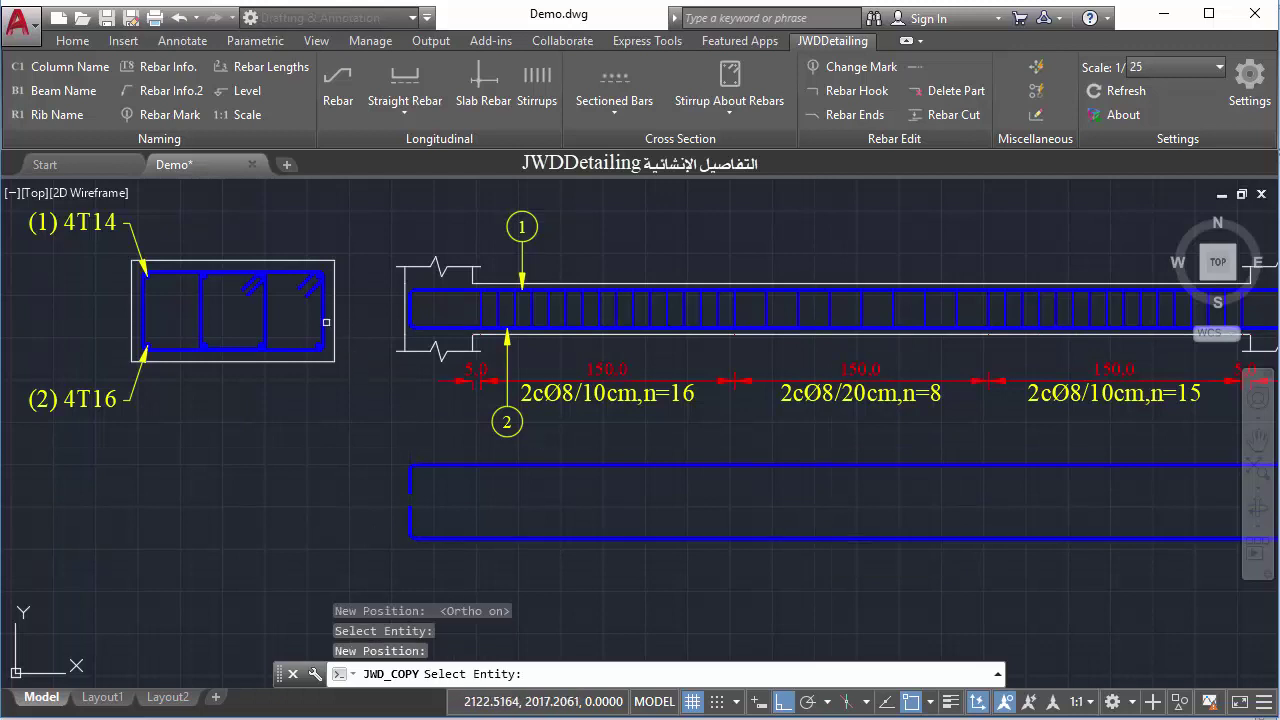
left_click(326, 322)
left_click(335, 536)
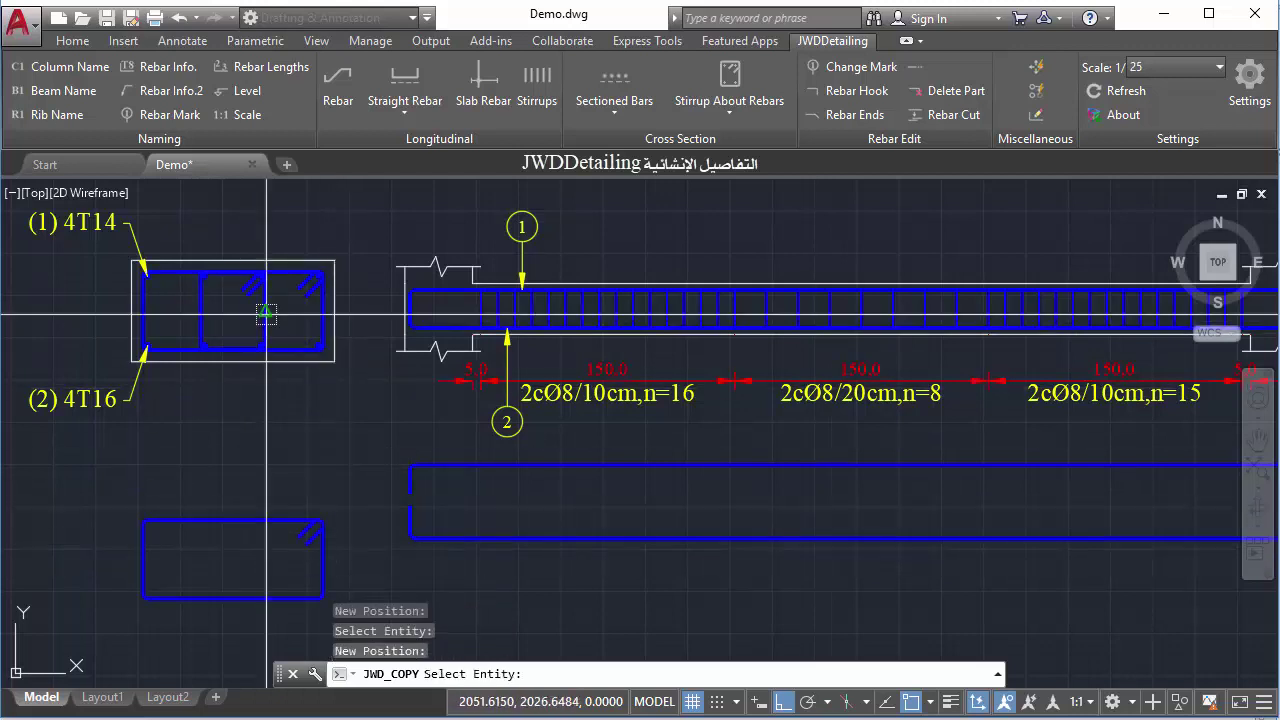
left_click(266, 314)
left_click(266, 442)
key("Escape")
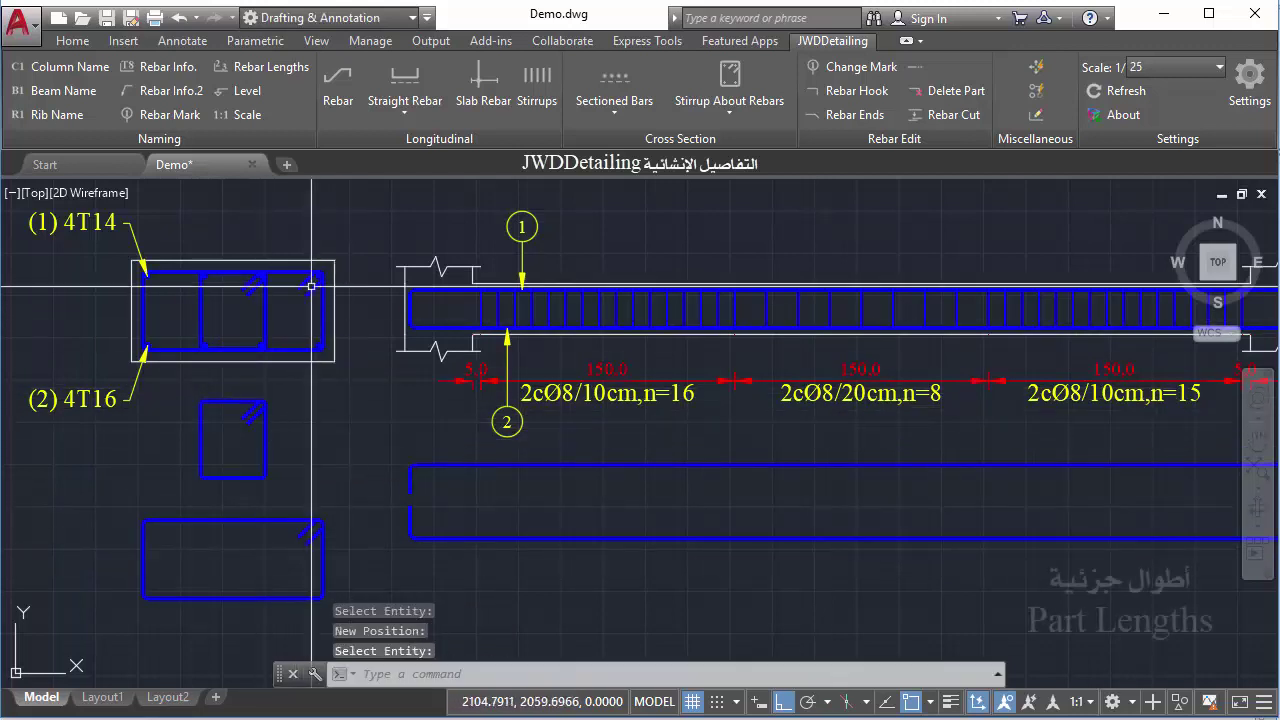
- Show the bars' part lengths and label the long bar (1) 4T14, L=549.3 cm
left_click(255, 70)
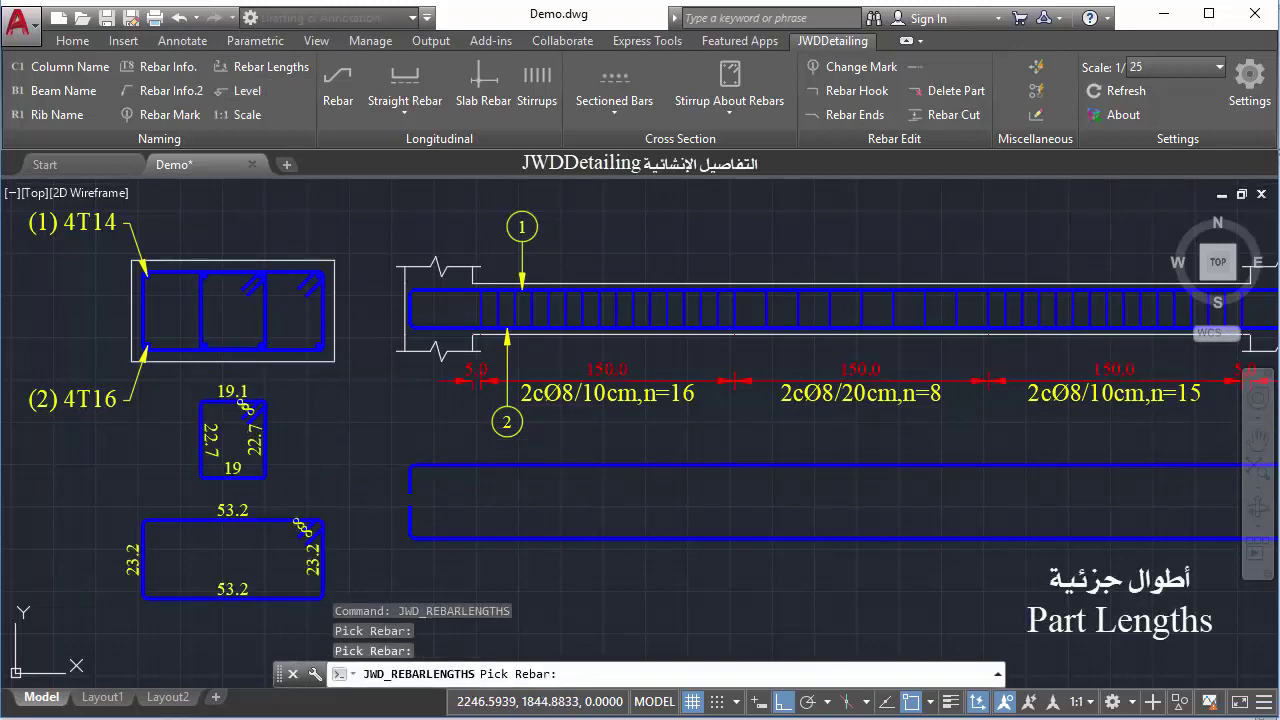
key("Escape")
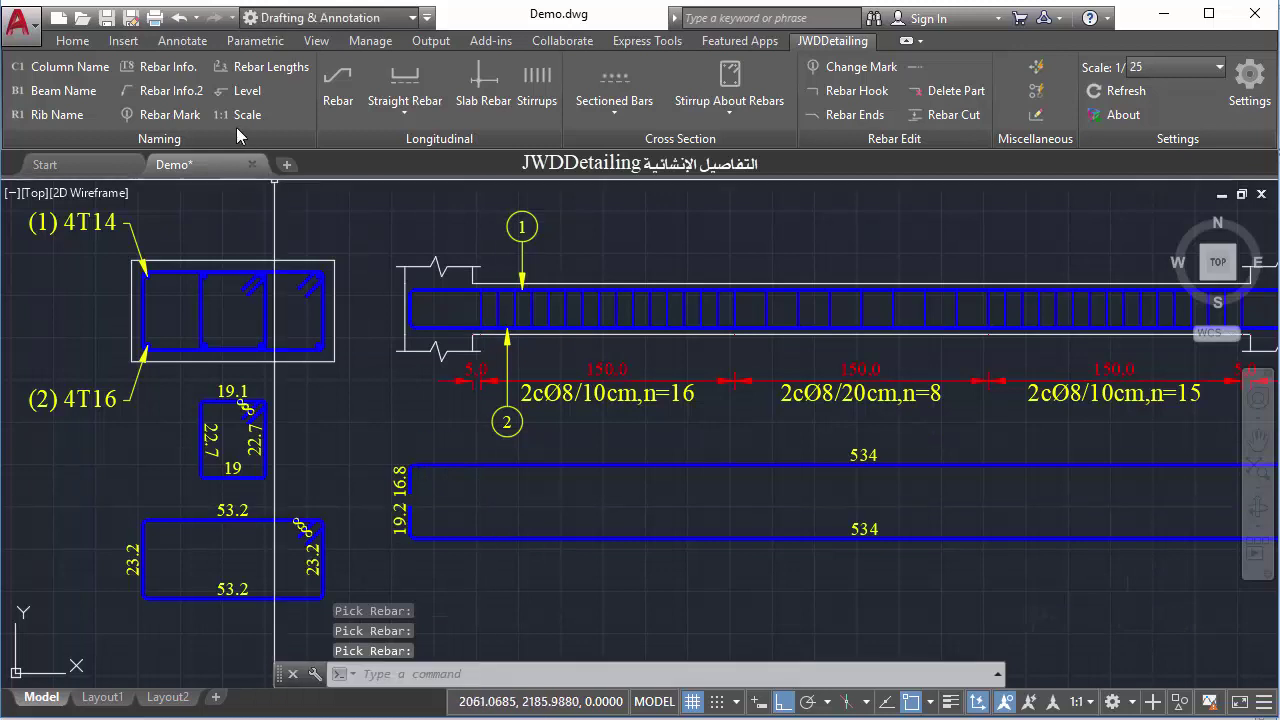
left_click(155, 80)
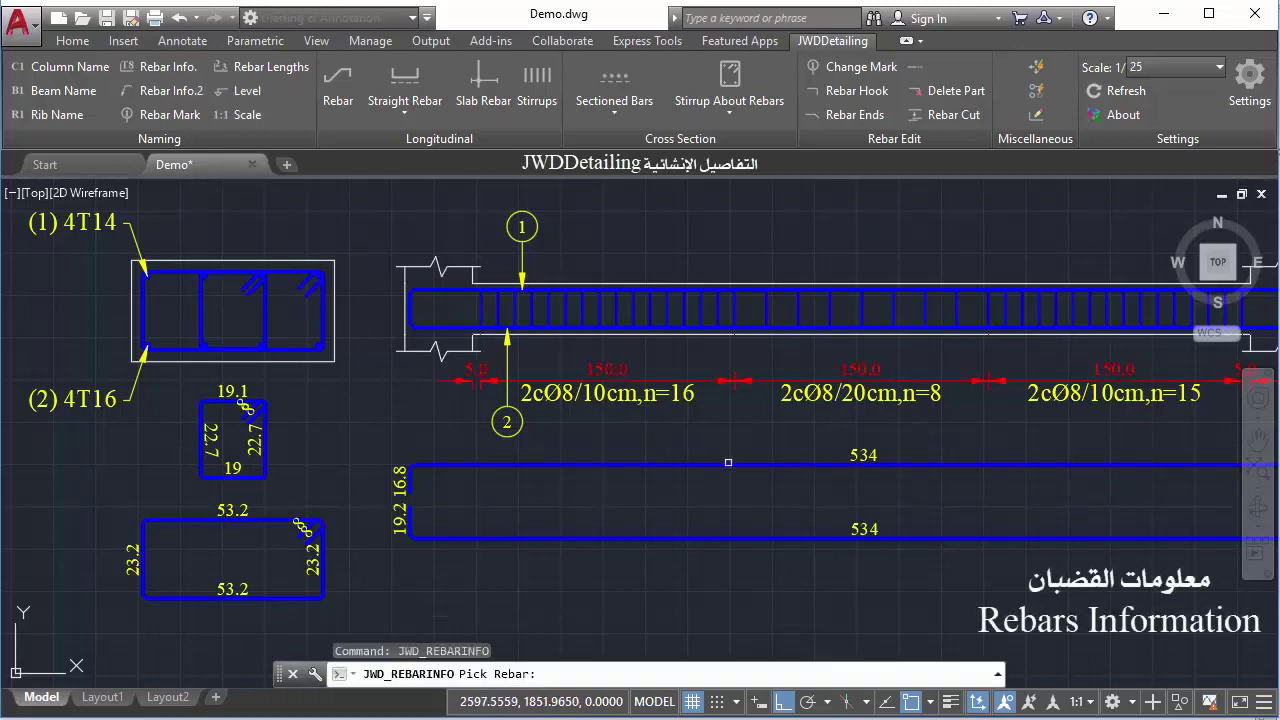
left_click(700, 466)
left_click(866, 490)
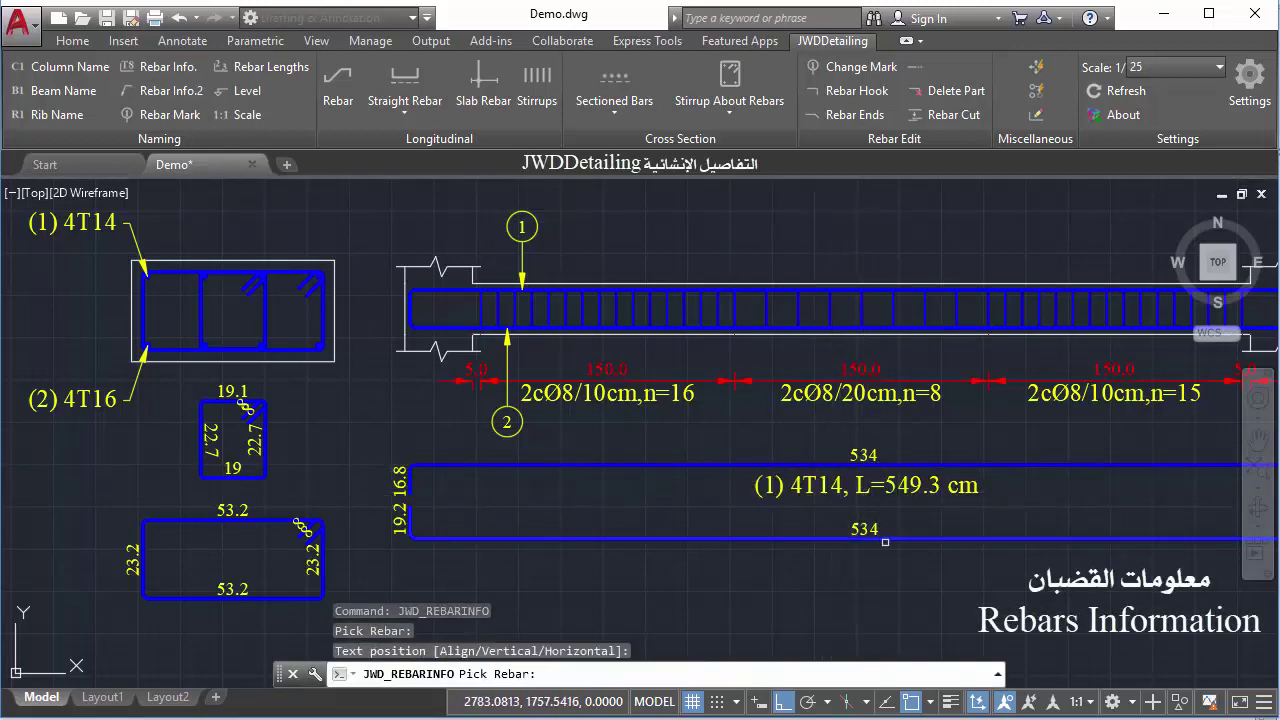
left_click(760, 325)
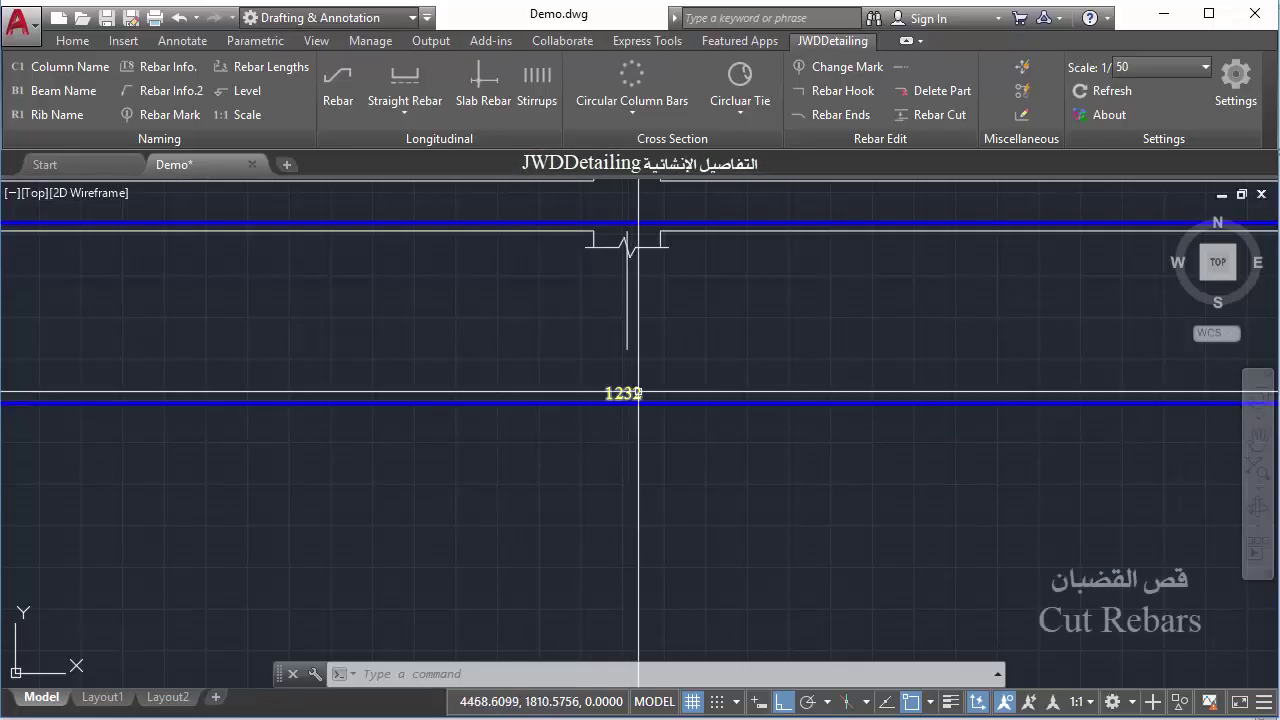
- Cut the 1232 bar with lap multiplier 50 into two overlapping 656 bars
scroll(620, 400, "up", 3)
scroll(650, 395, "down", 1)
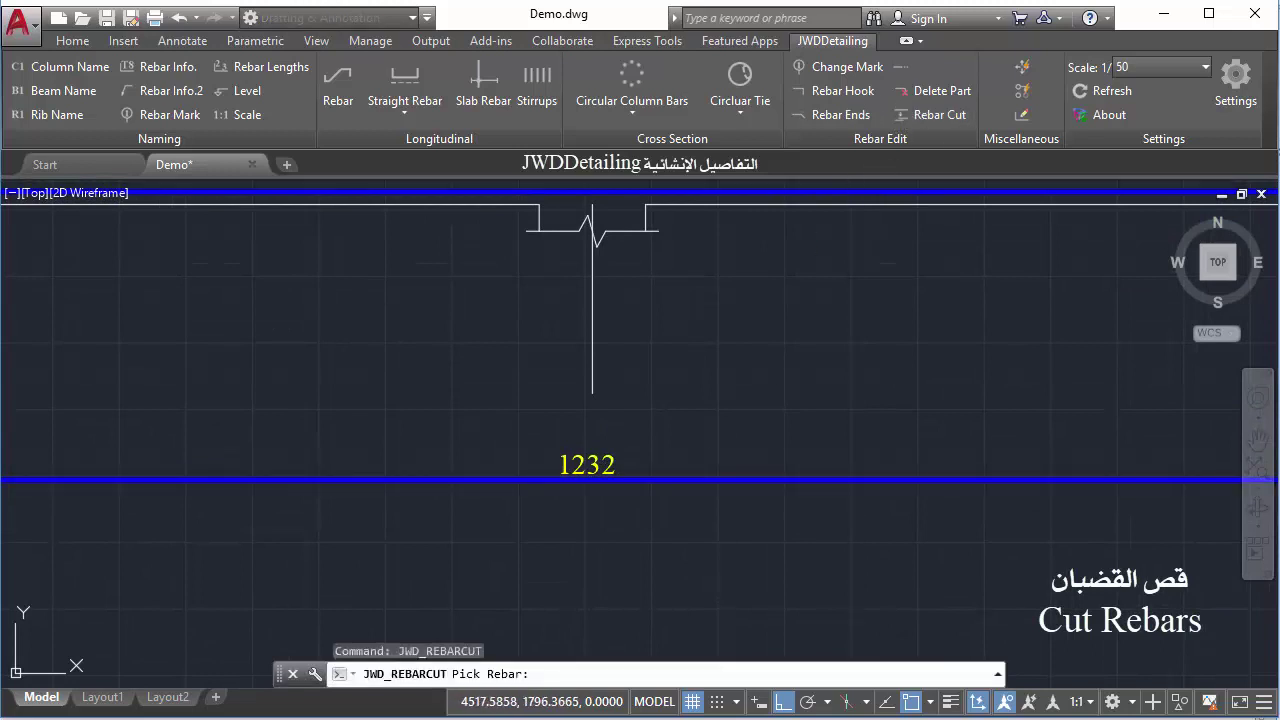
left_click(592, 480)
key("Return")
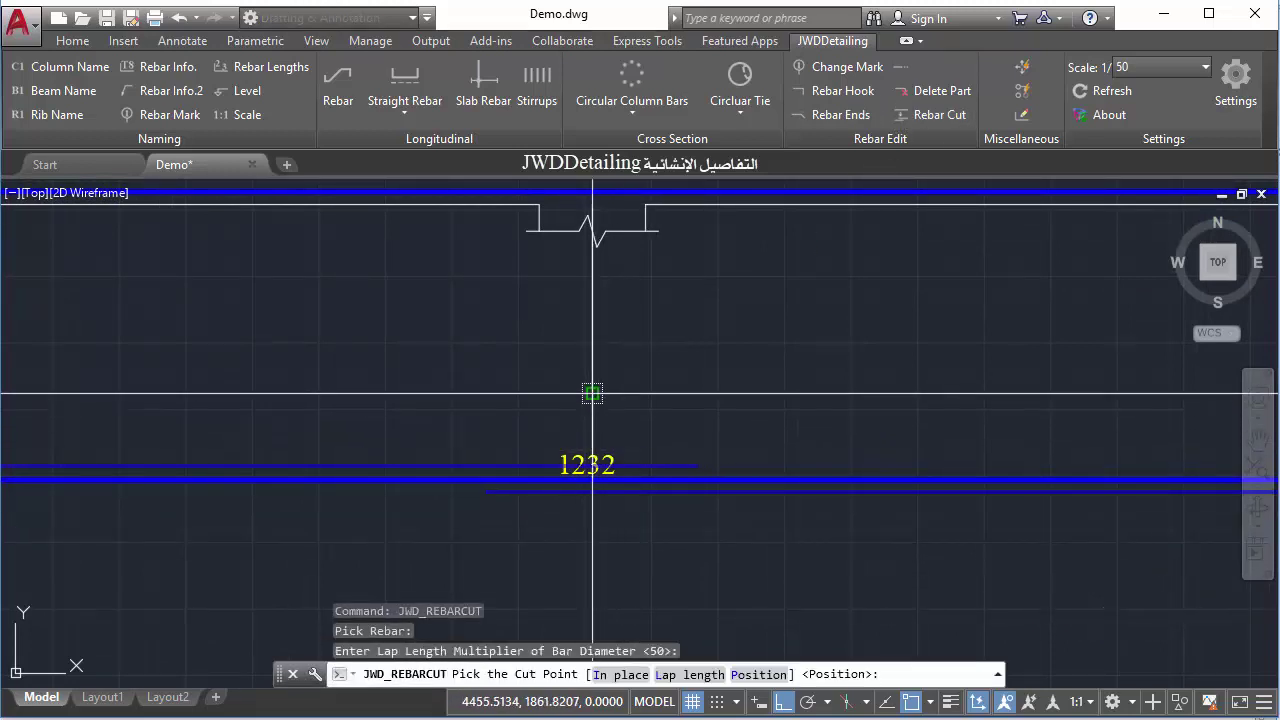
left_click(592, 393)
scroll(592, 393, "down", 3)
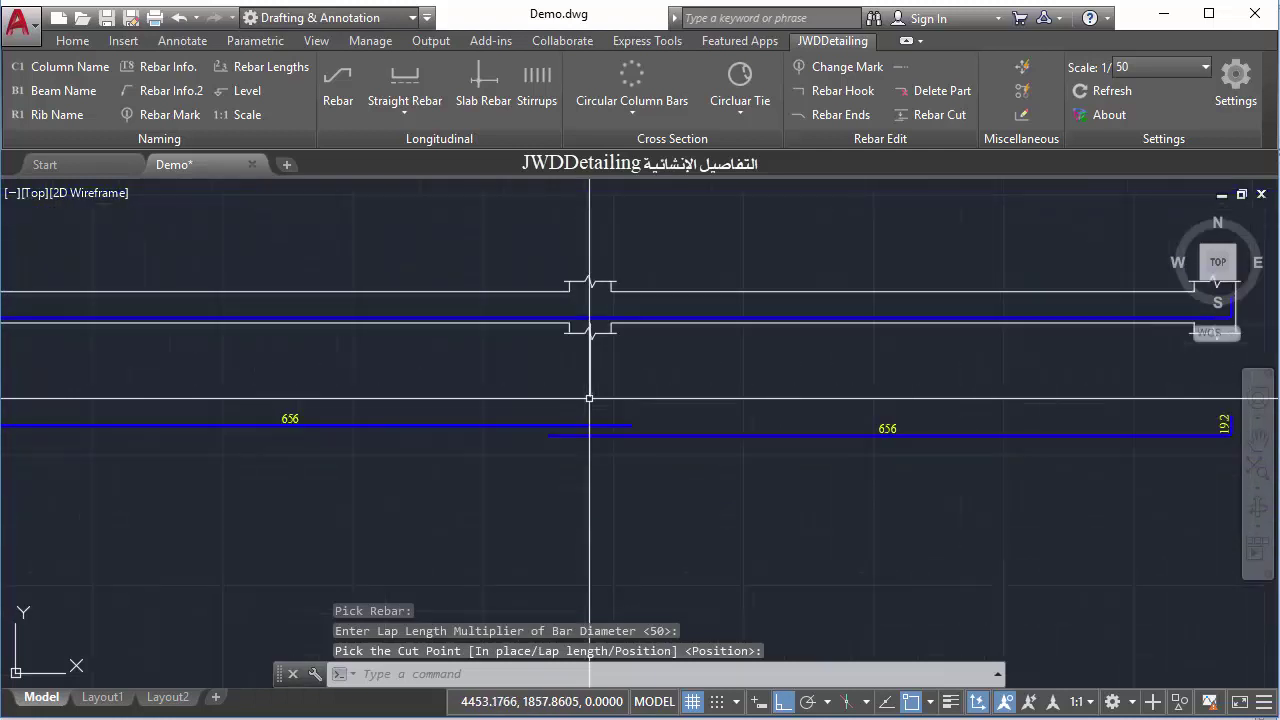
middle_click_drag(592, 393, 768, 431)
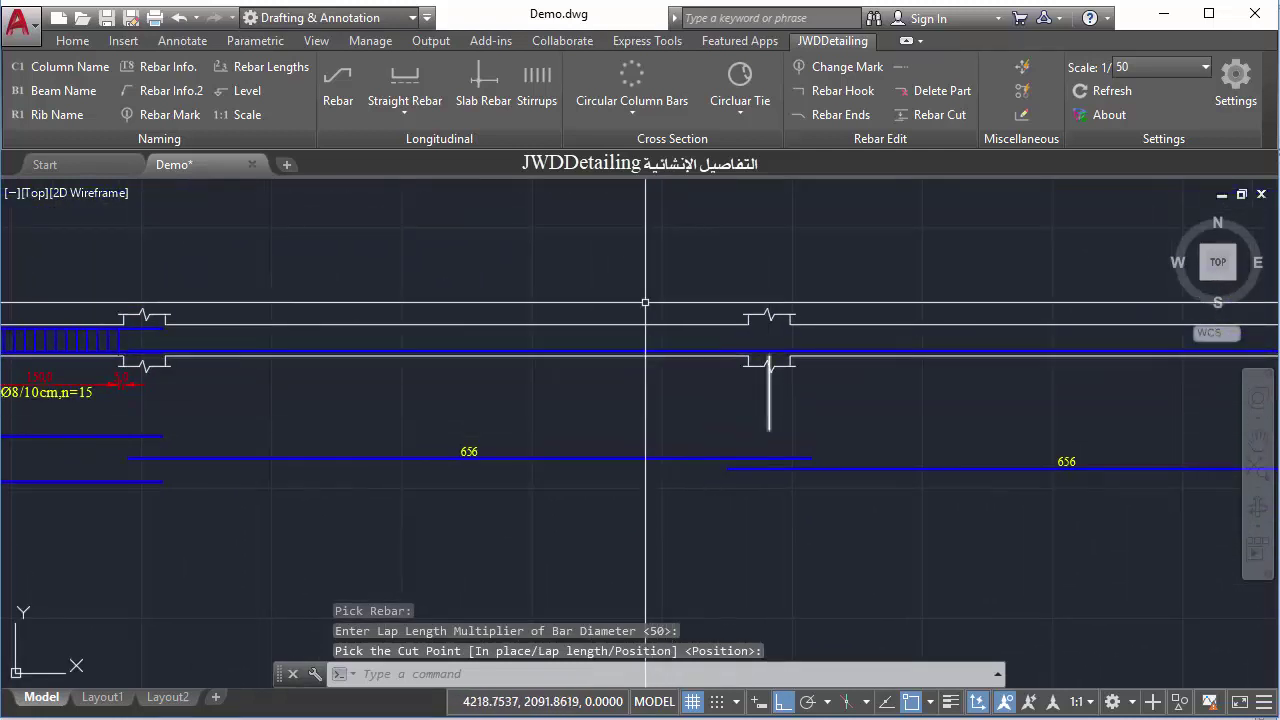
left_click(826, 116)
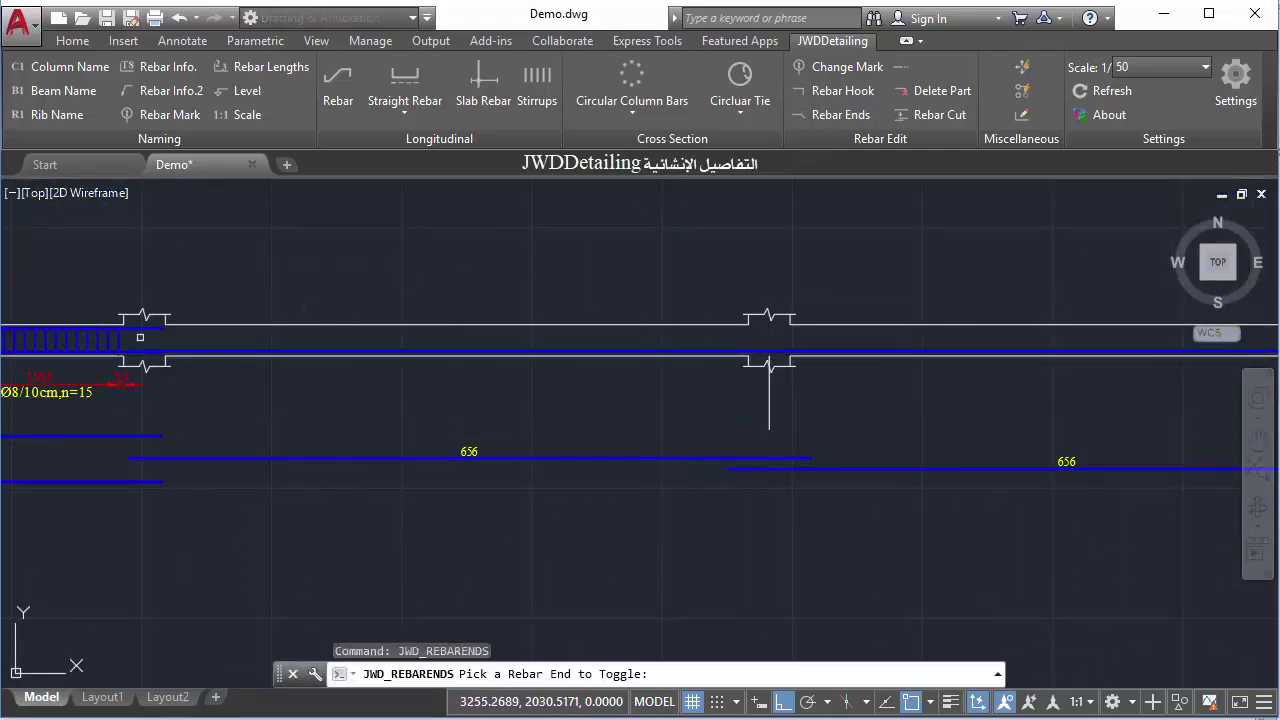
scroll(128, 332, "up", 4)
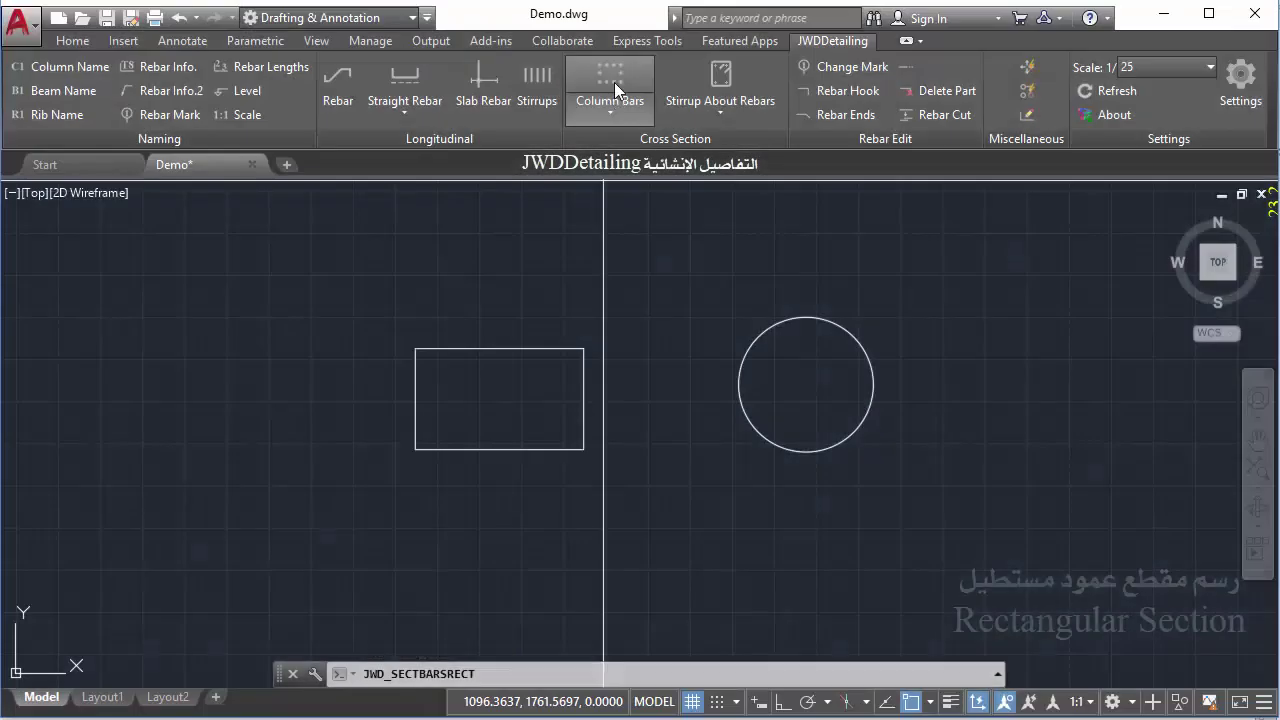
- Fill the rectangular section with eight 14 mm column bars, 4 columns by 2 rows
key("Return")
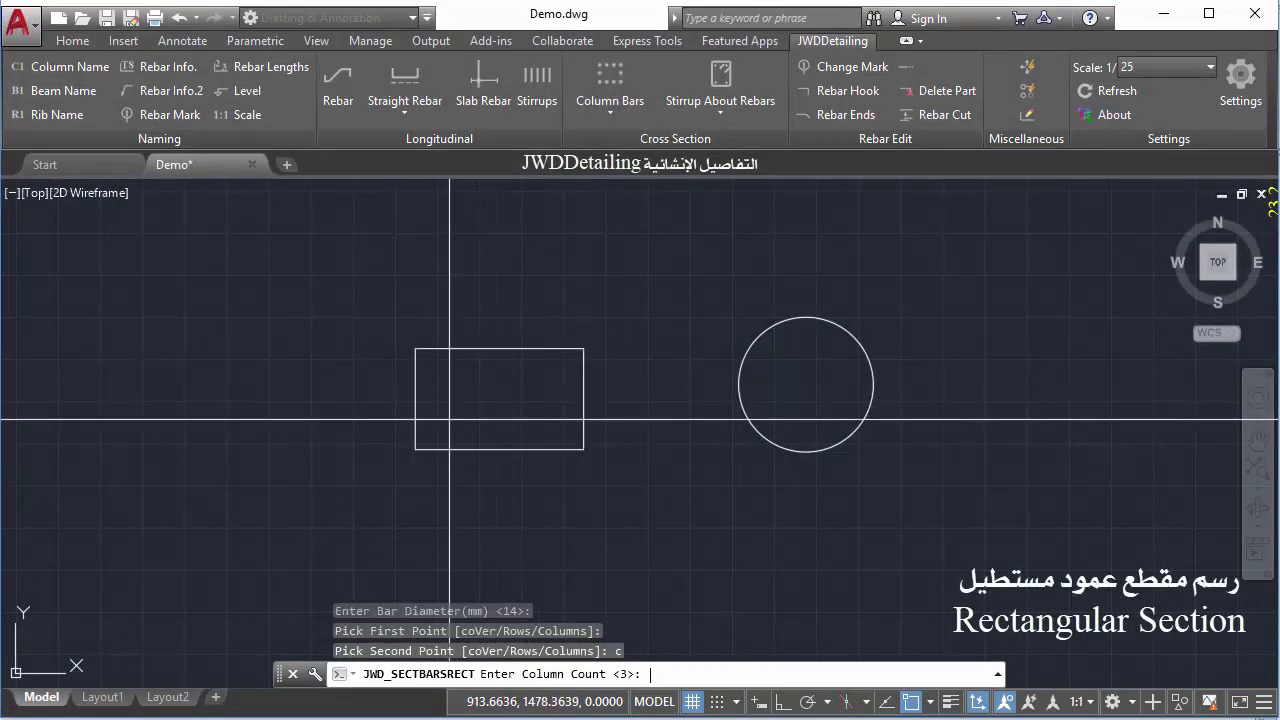
type("4")
key("Return")
type("r")
key("Return")
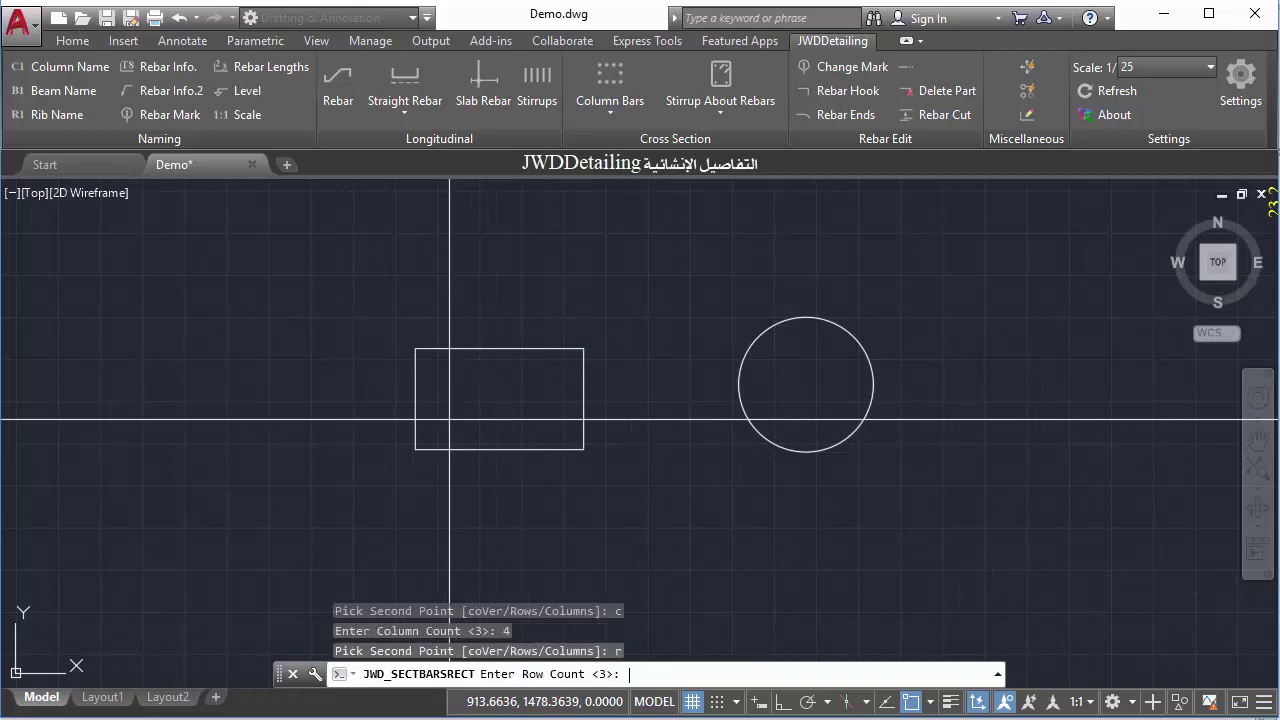
type("2")
key("Return")
left_click(420, 449)
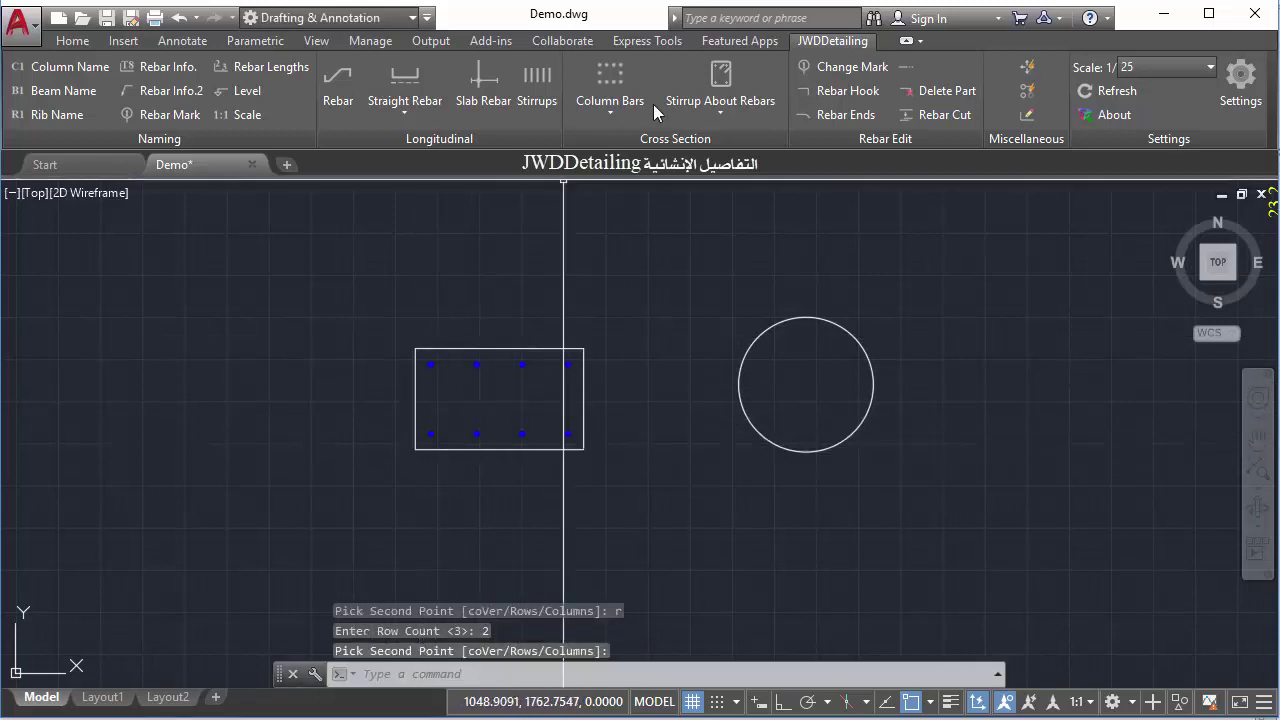
left_click(722, 80)
- Tie the rectangular section's bars with a stirrup at default diameter and spacing
key("Return")
key("Return")
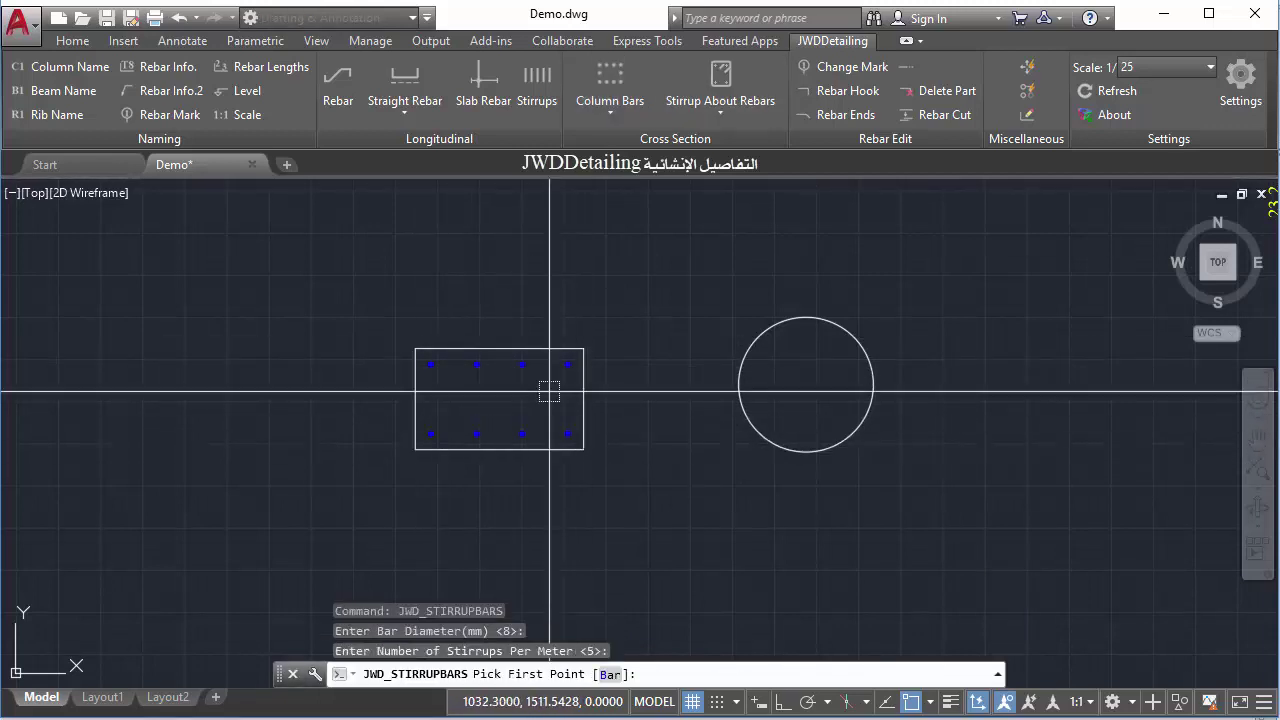
type("b")
key("Return")
scroll(541, 376, "up", 2)
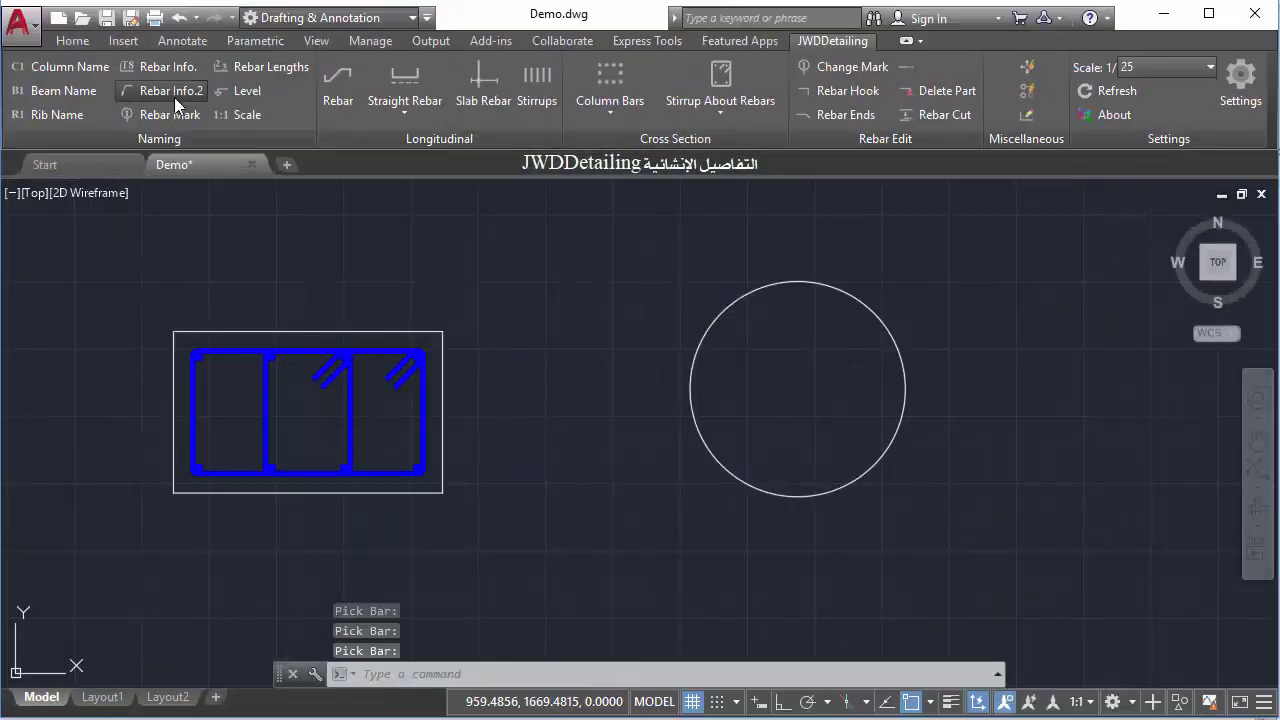
- Label the corner bar with a (0) 8T14 leader, then pick the bar to renumber as mark 3
left_click(171, 91)
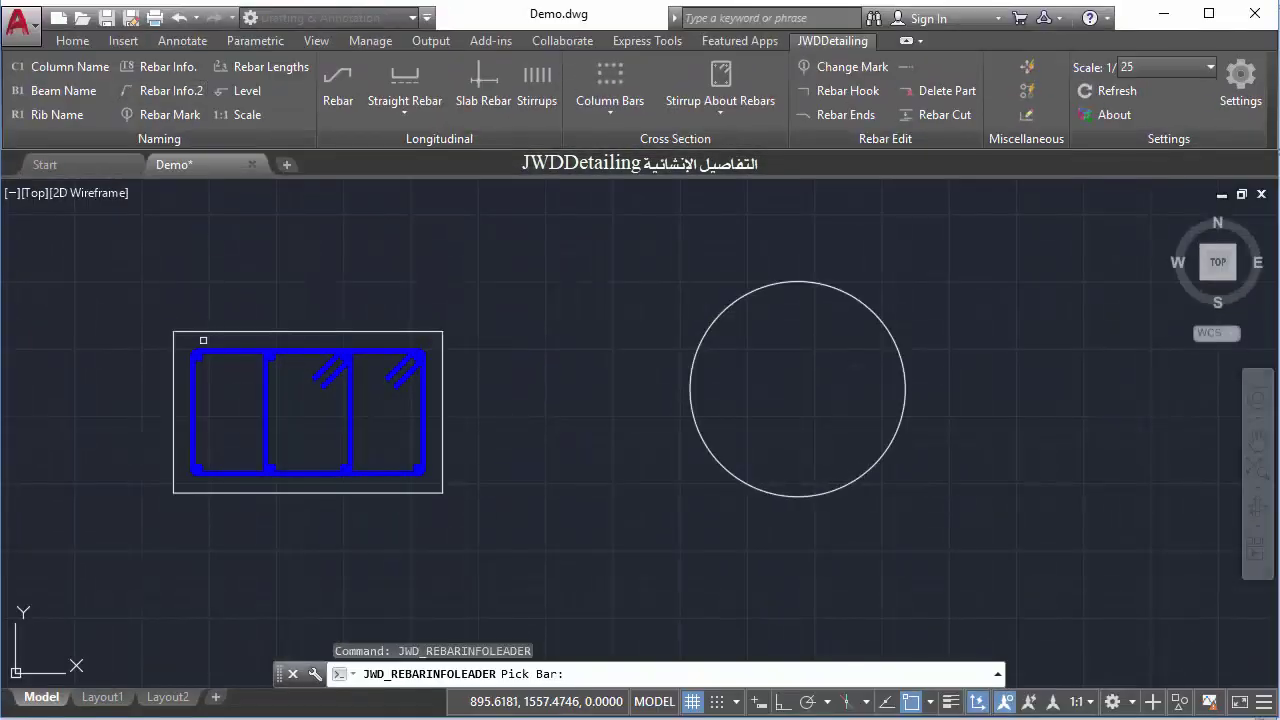
left_click(201, 357)
left_click(183, 270)
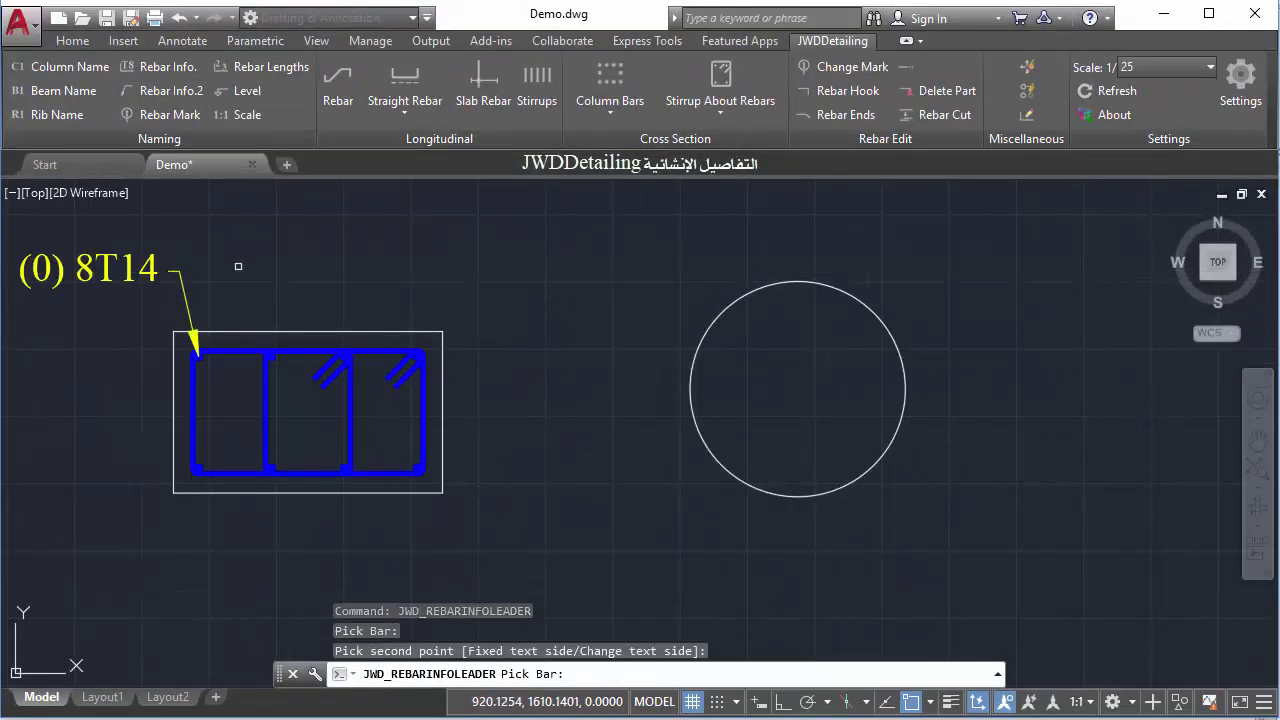
left_click(850, 66)
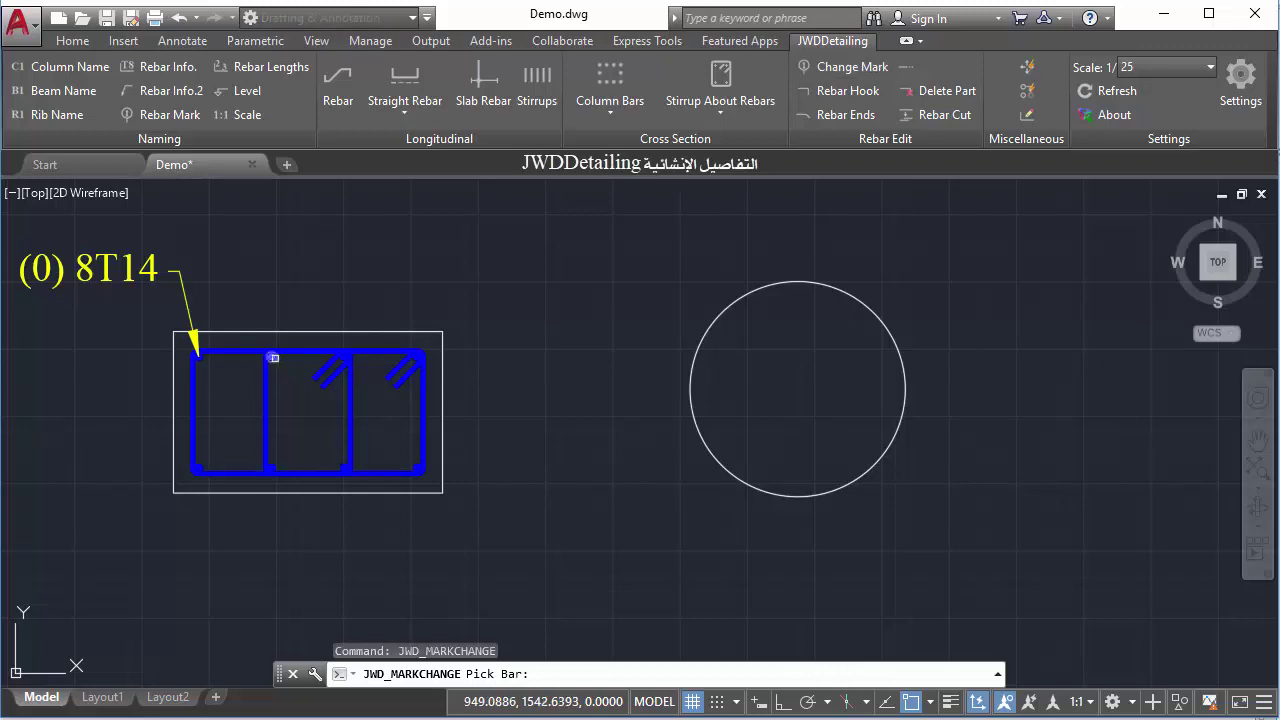
left_click(274, 357)
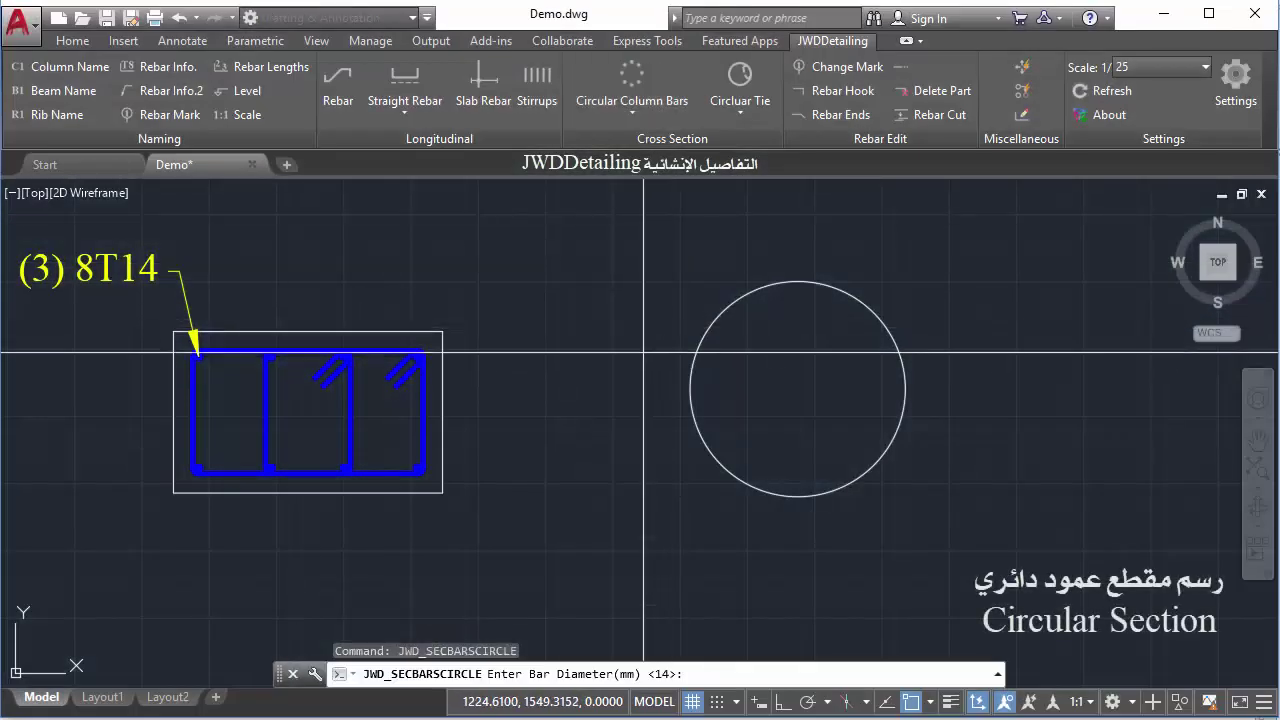
- Place eight 14 mm bars in a ring inside the circular column
key("Return")
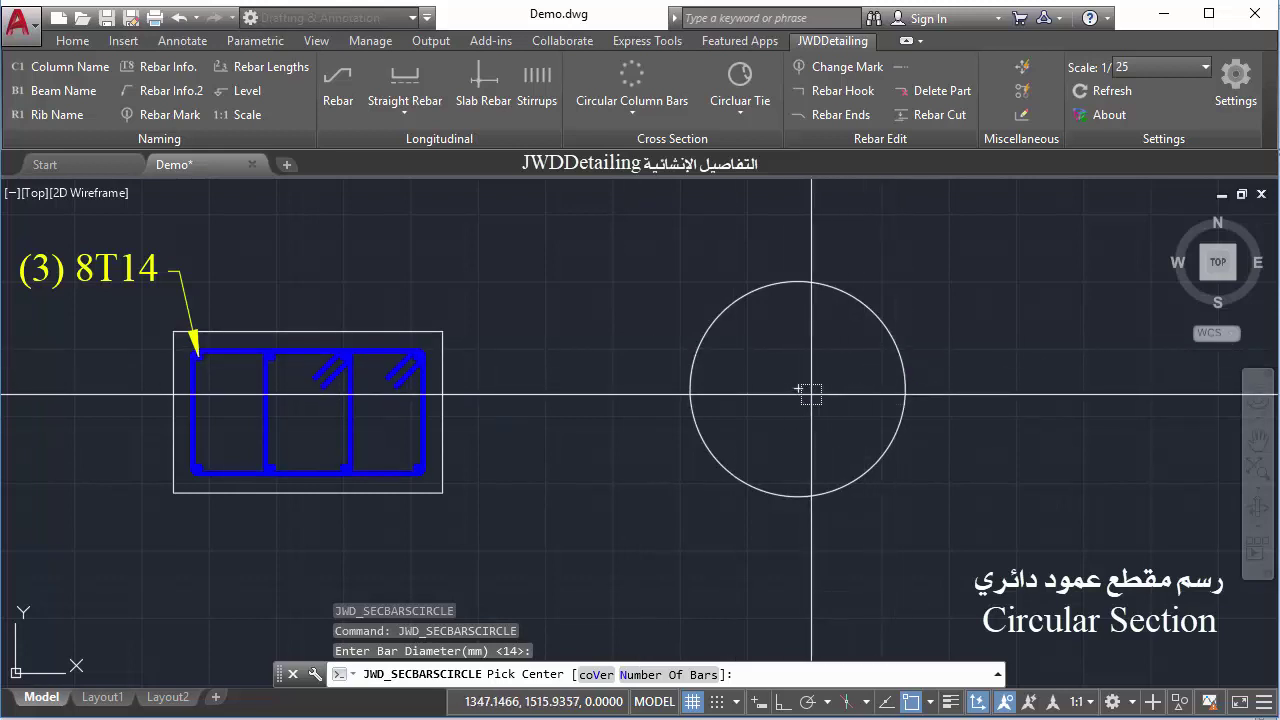
left_click(798, 388)
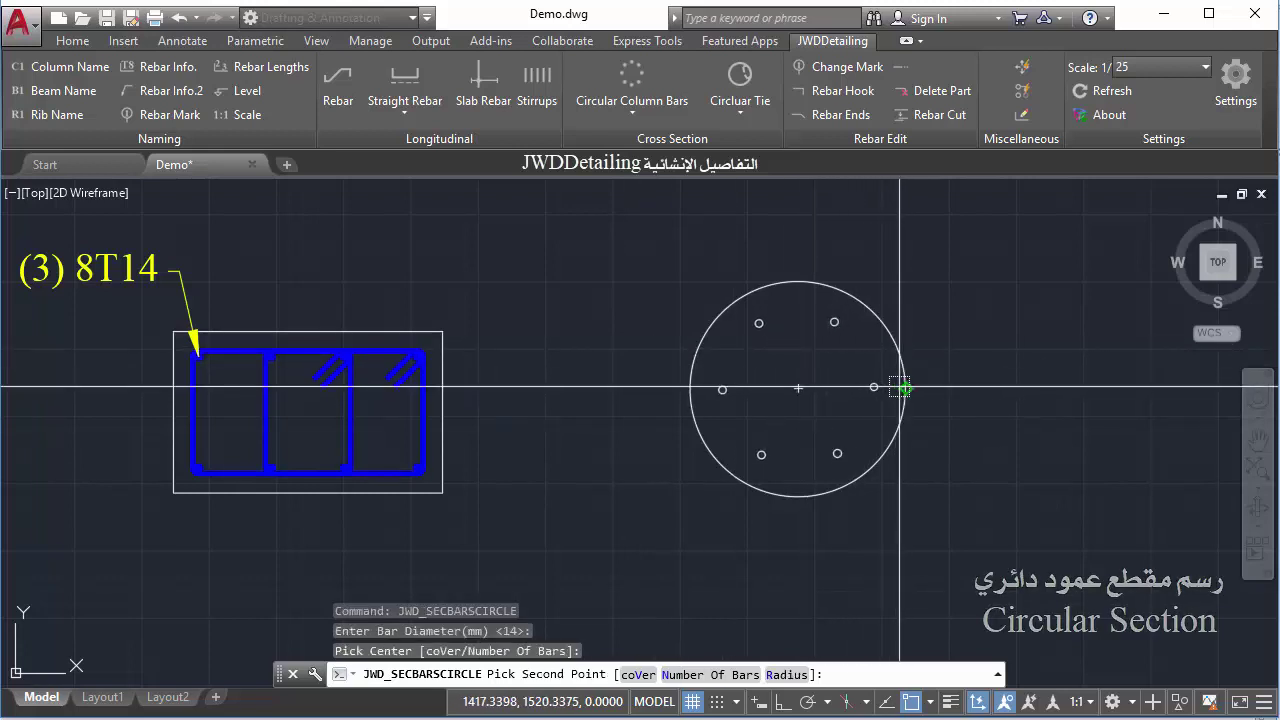
type("n")
key("Return")
type("8")
key("Return")
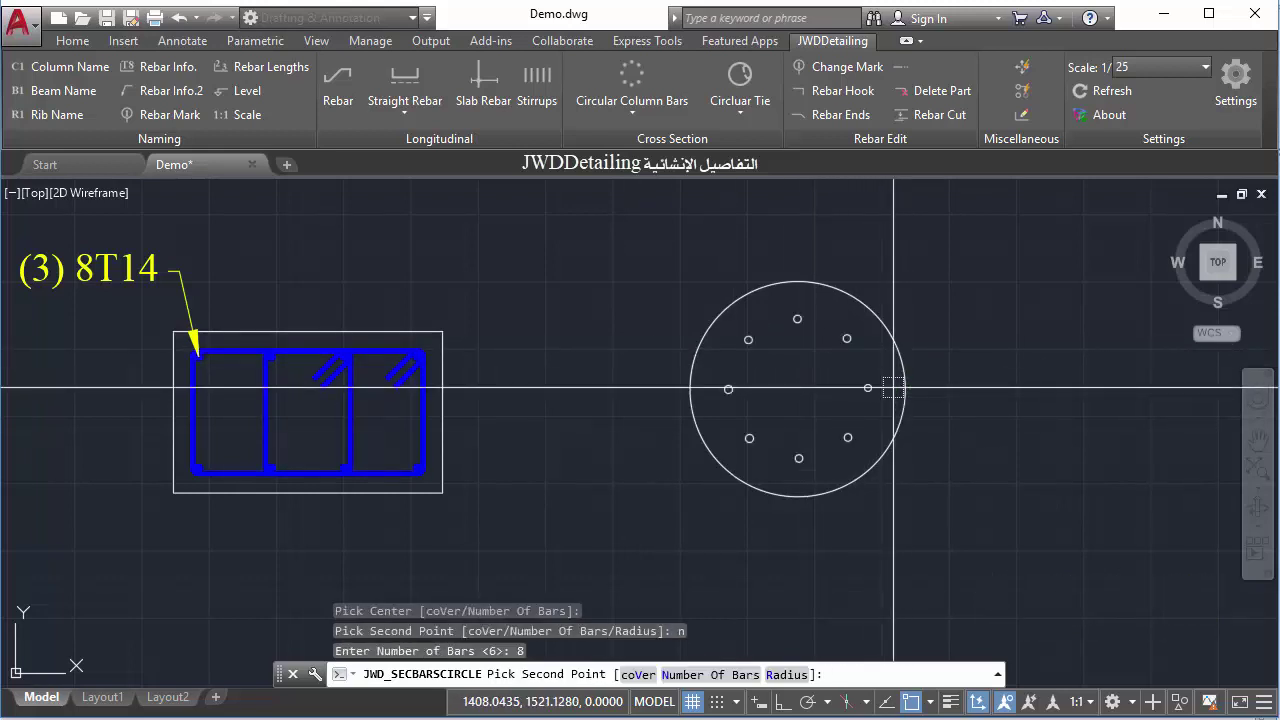
left_click(905, 388)
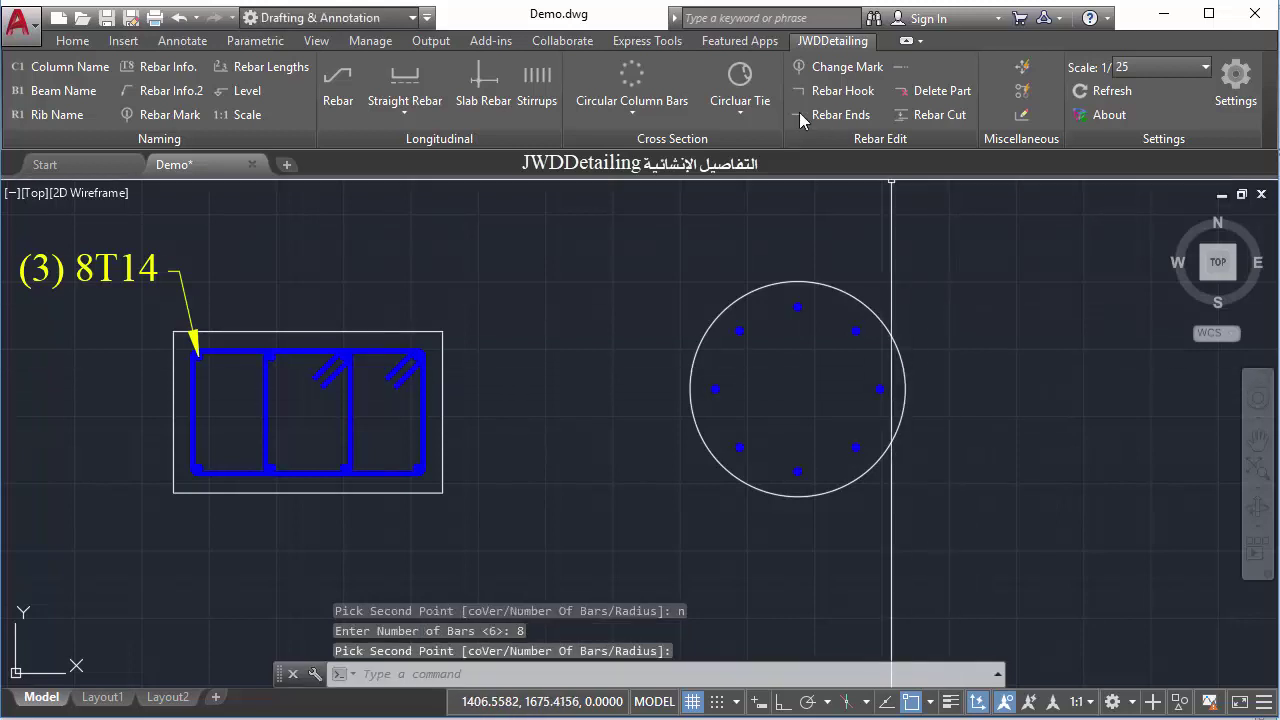
- Add a hooked circular tie around the column bars using default diameter and spacing
left_click(742, 80)
key("Return")
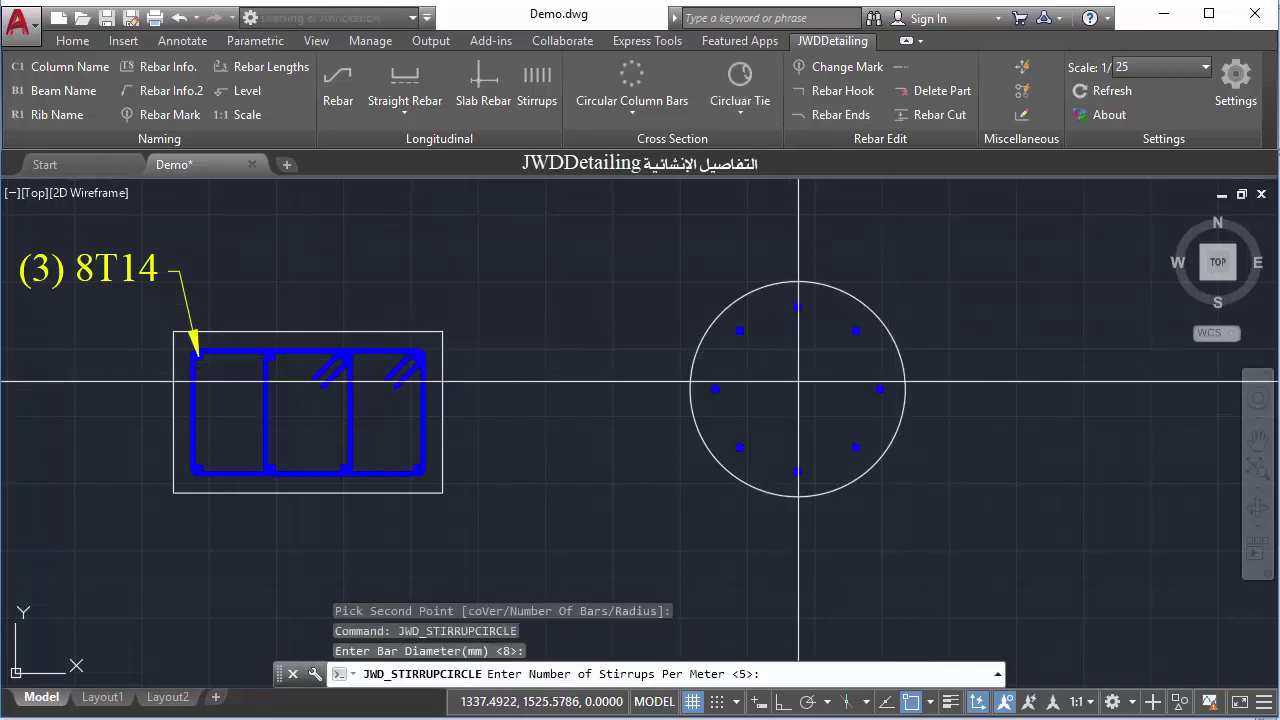
key("Return")
left_click(798, 389)
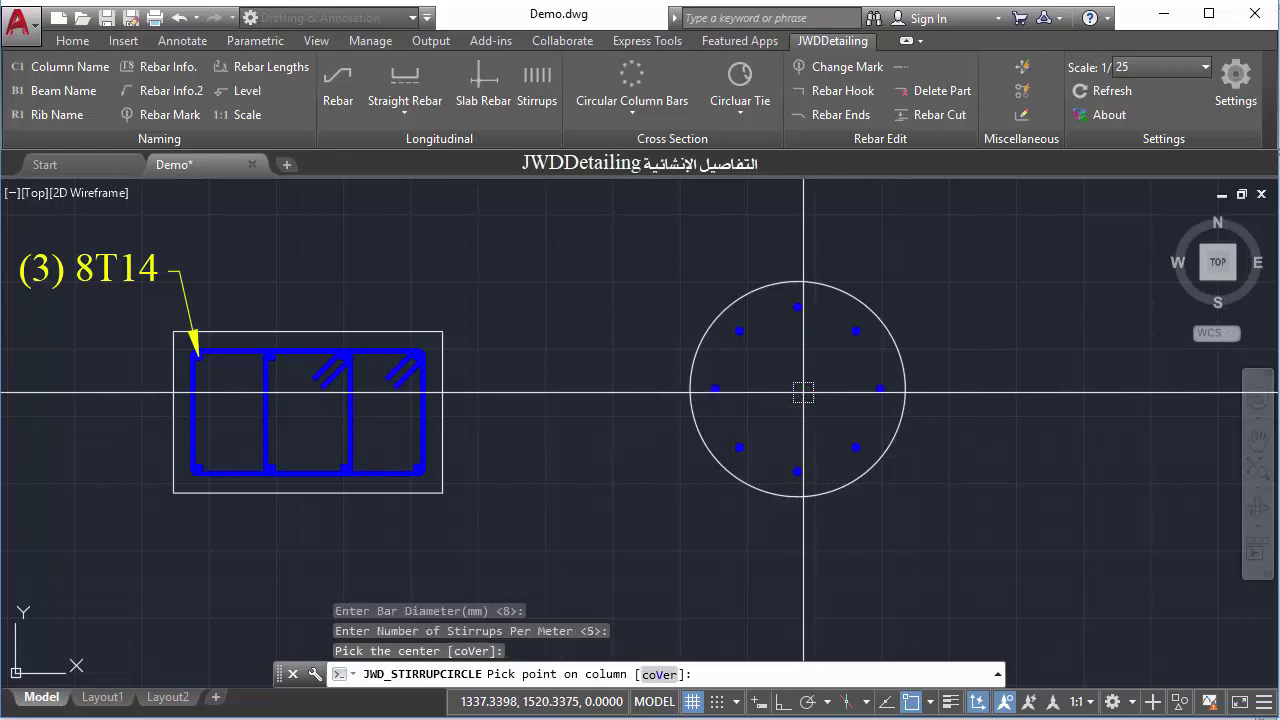
left_click(906, 390)
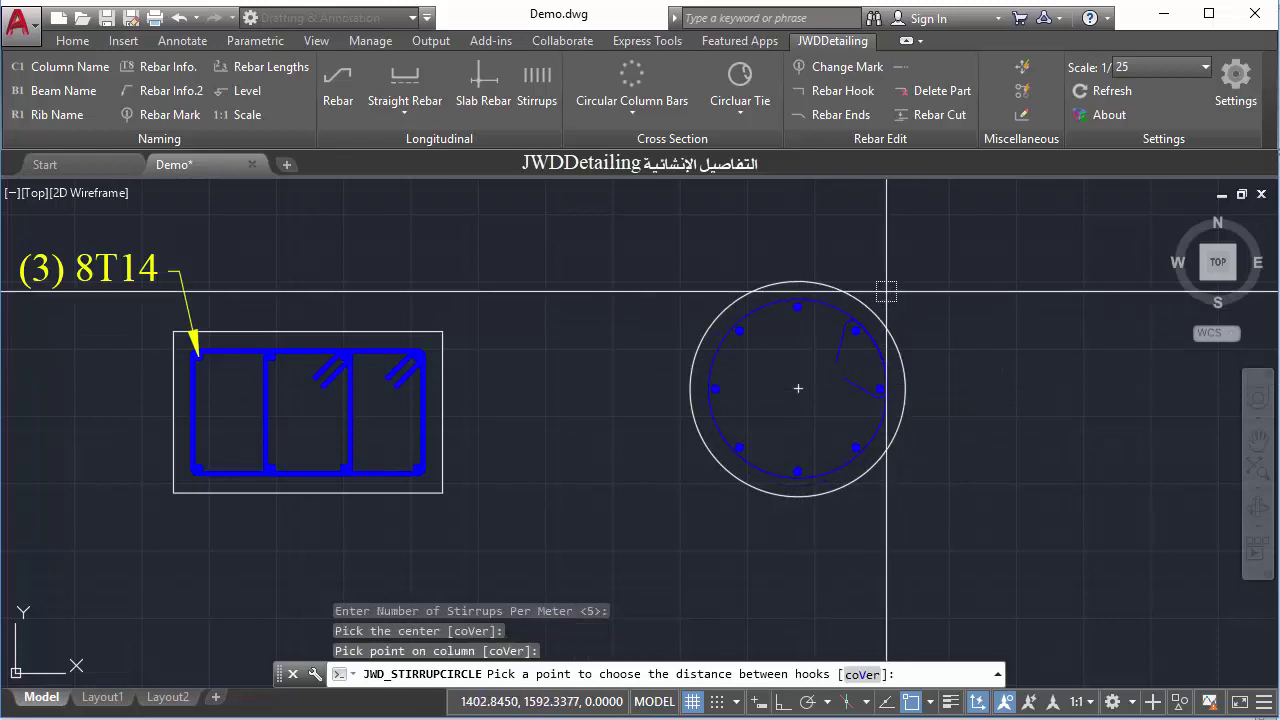
left_click(857, 251)
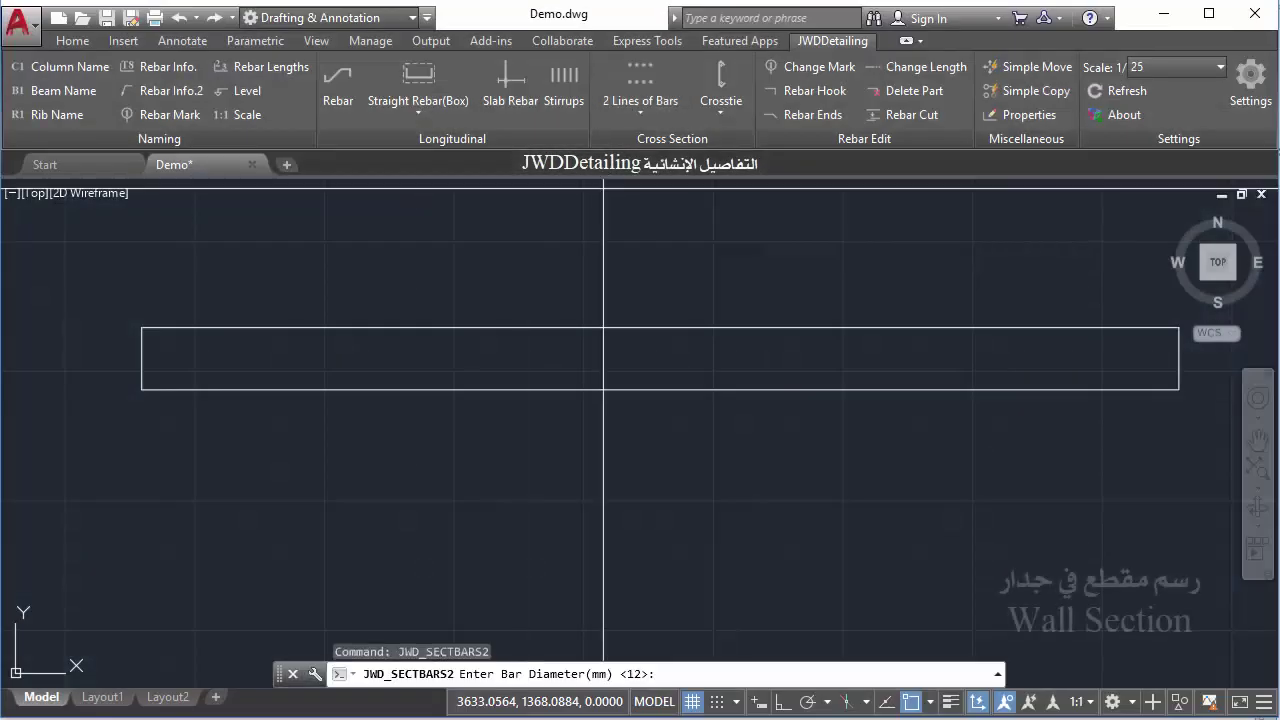
- Run two lines of 12 mm bars, section height 30, 4 cm cover, along the whole wall
type("12")
key("Return")
type("30")
key("Return")
type("v")
key("Return")
type("4")
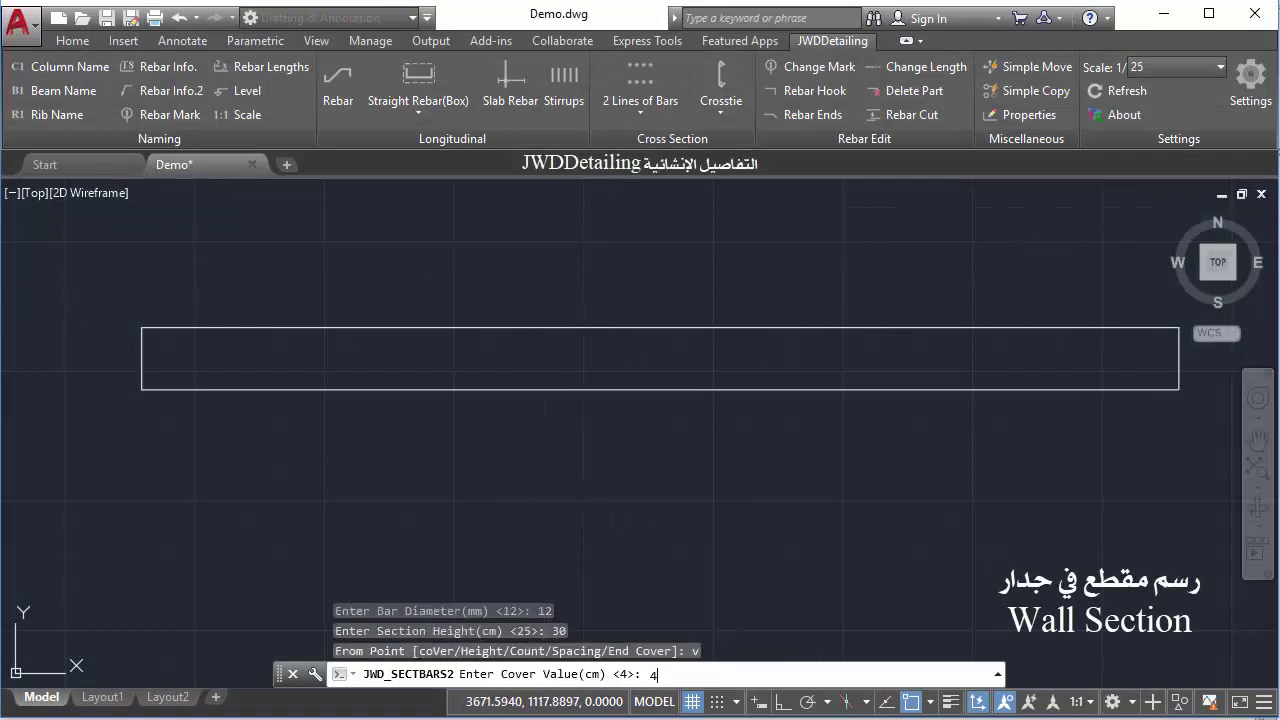
key("Return")
left_click(142, 358)
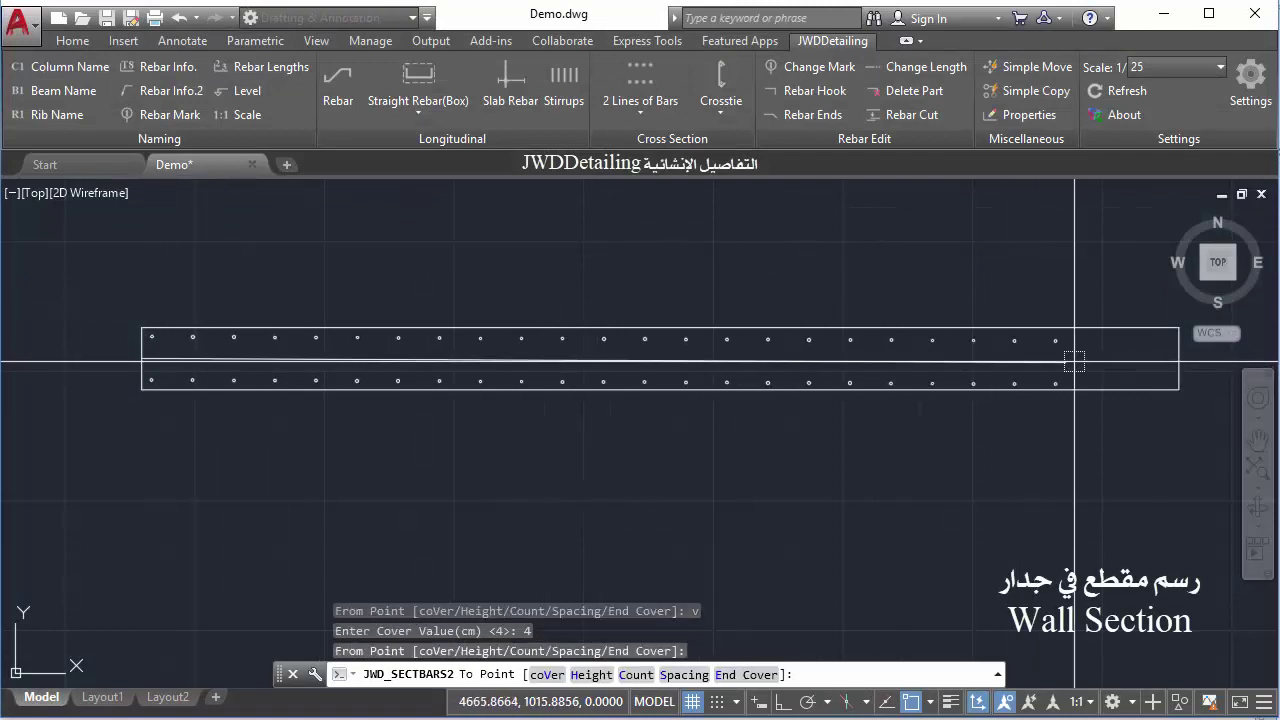
left_click(1179, 358)
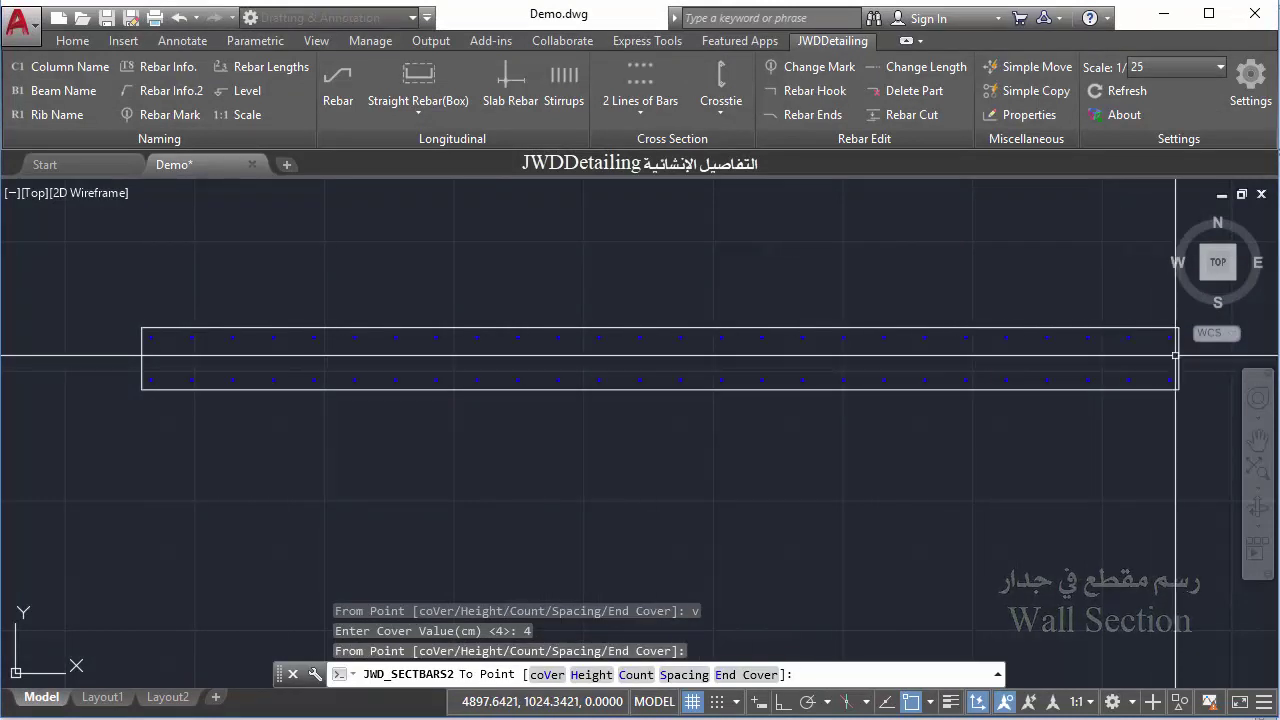
- Enclose the wall section in a 10 mm, 5-bar straight rebar box with 3 cm cover
left_click(419, 71)
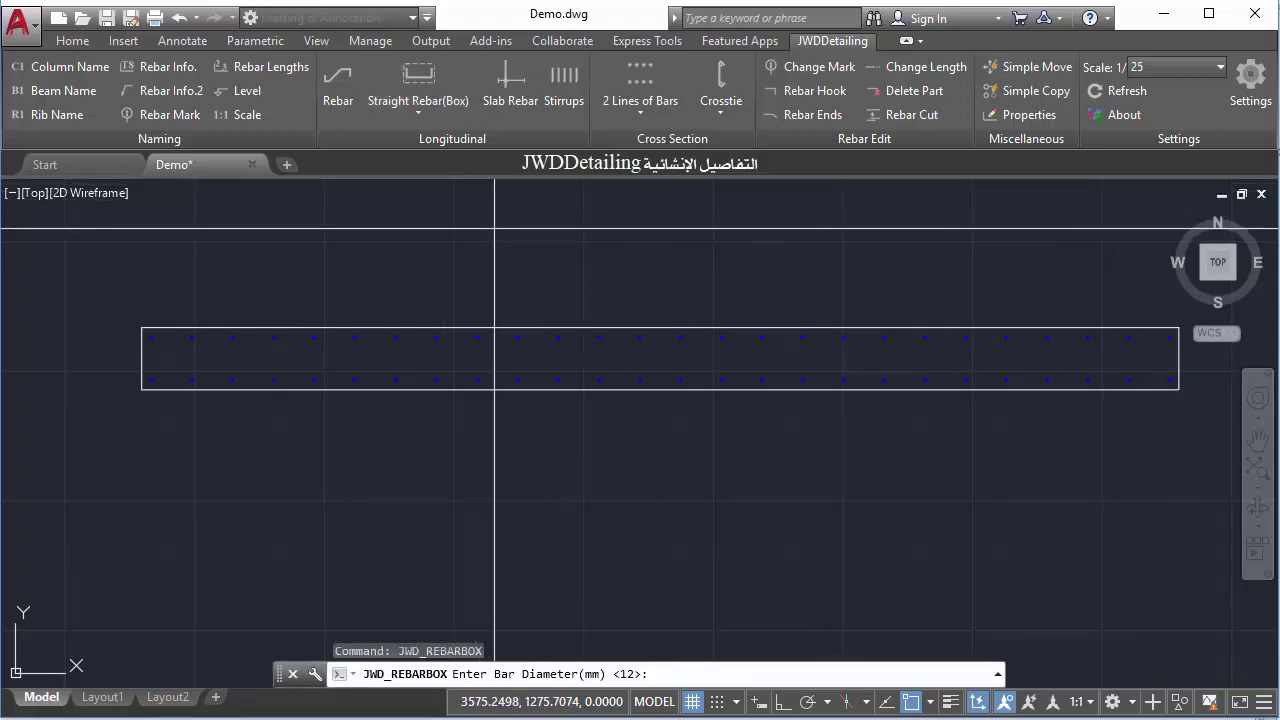
type("10")
key("Return")
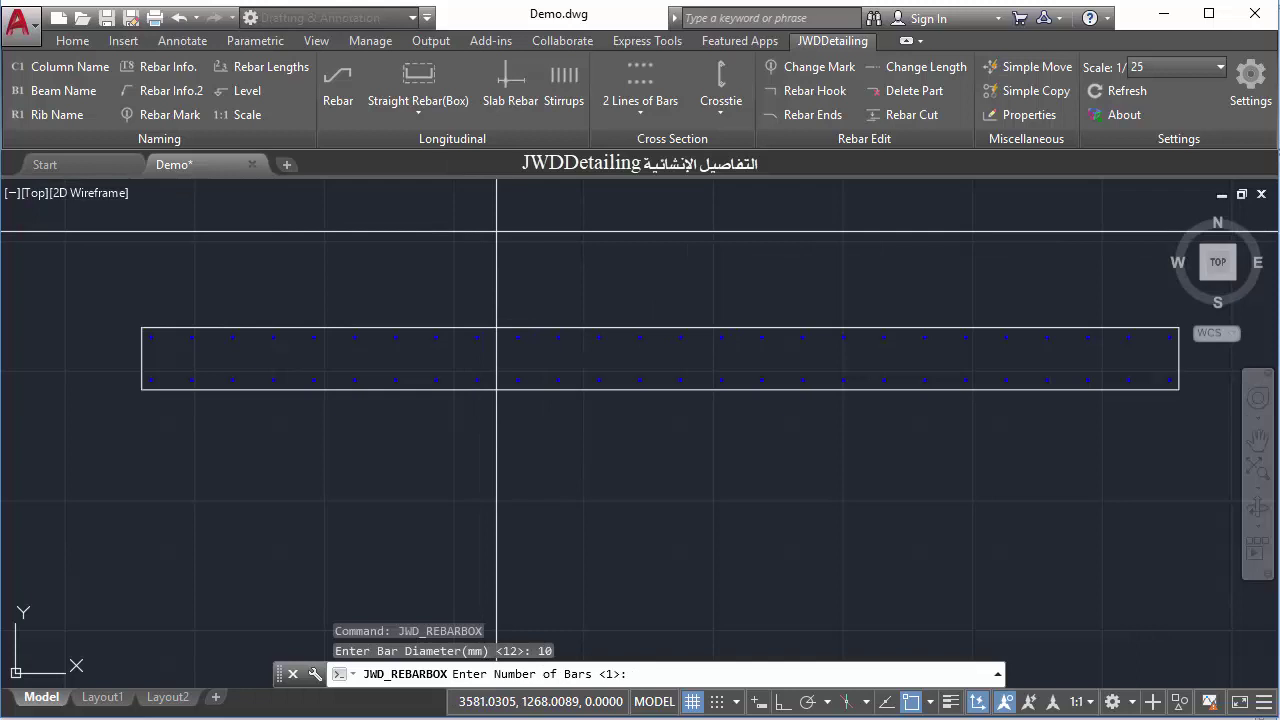
type("5")
key("Return")
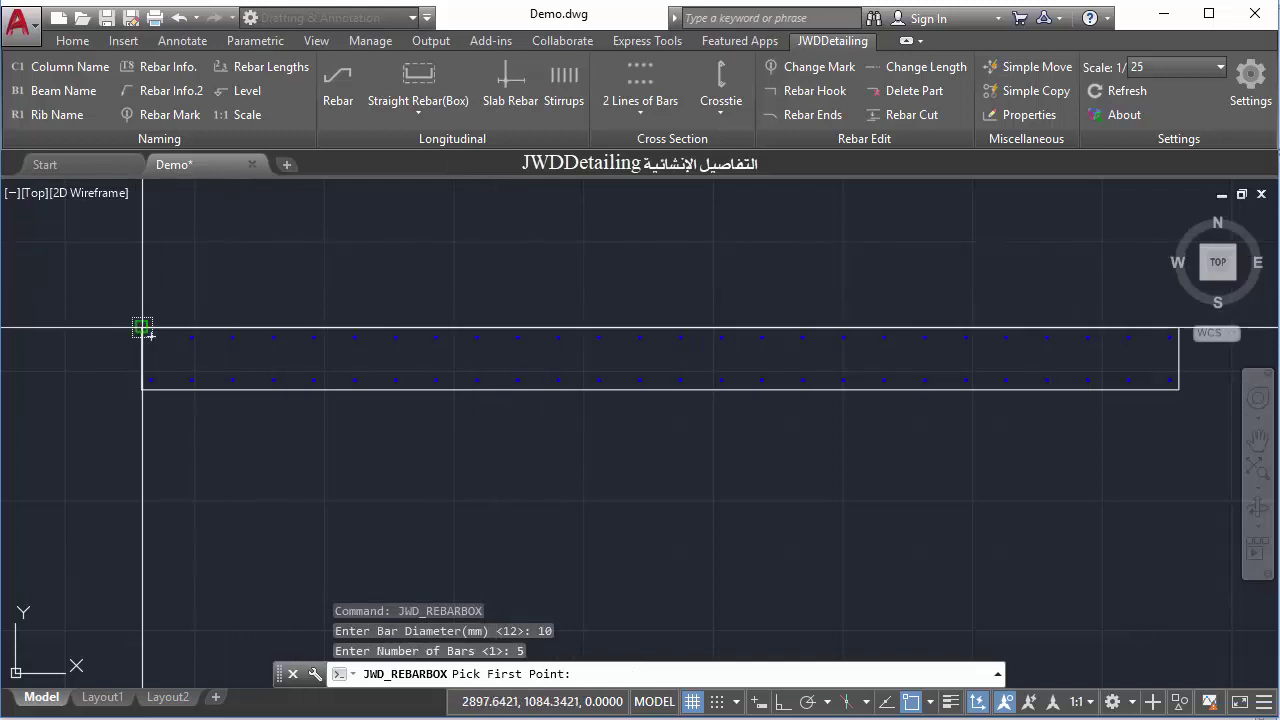
left_click(142, 329)
type("v")
key("Return")
type("3")
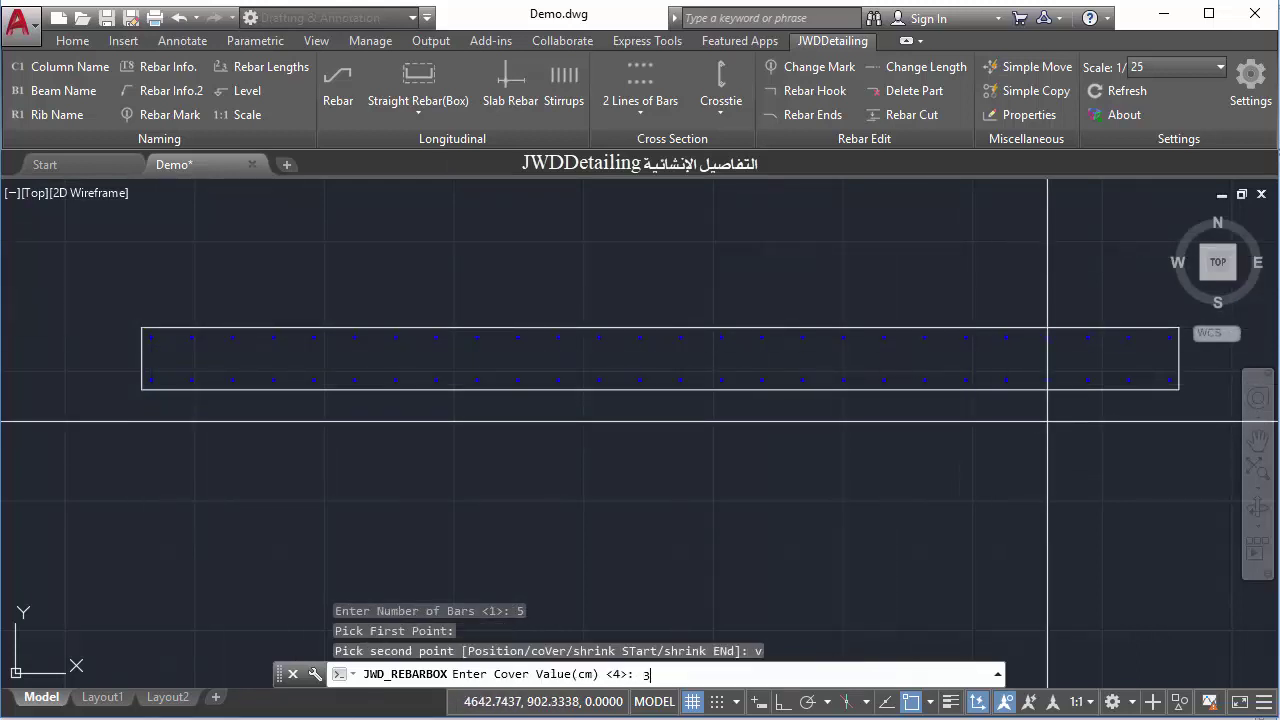
key("Return")
left_click(1178, 388)
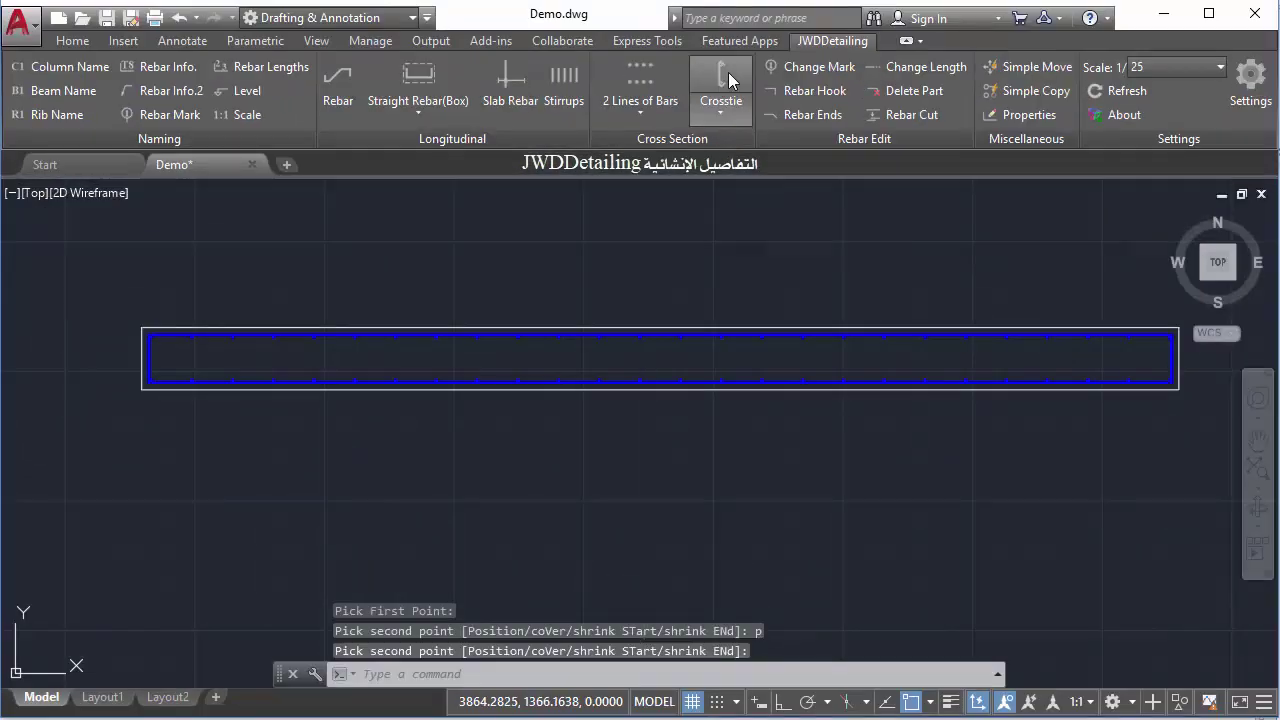
- Add two 8 mm crossties, 5 per metre, tying the wall's top and bottom bars
left_click(728, 72)
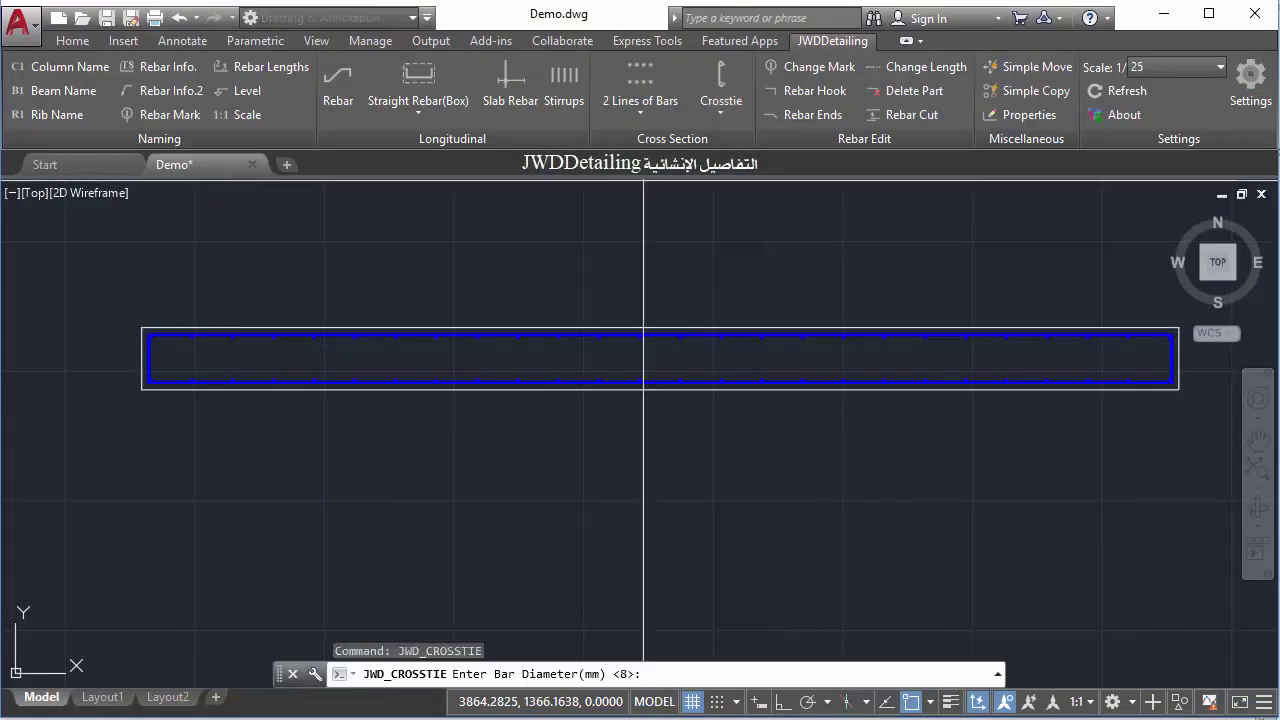
key("Return")
key("Return")
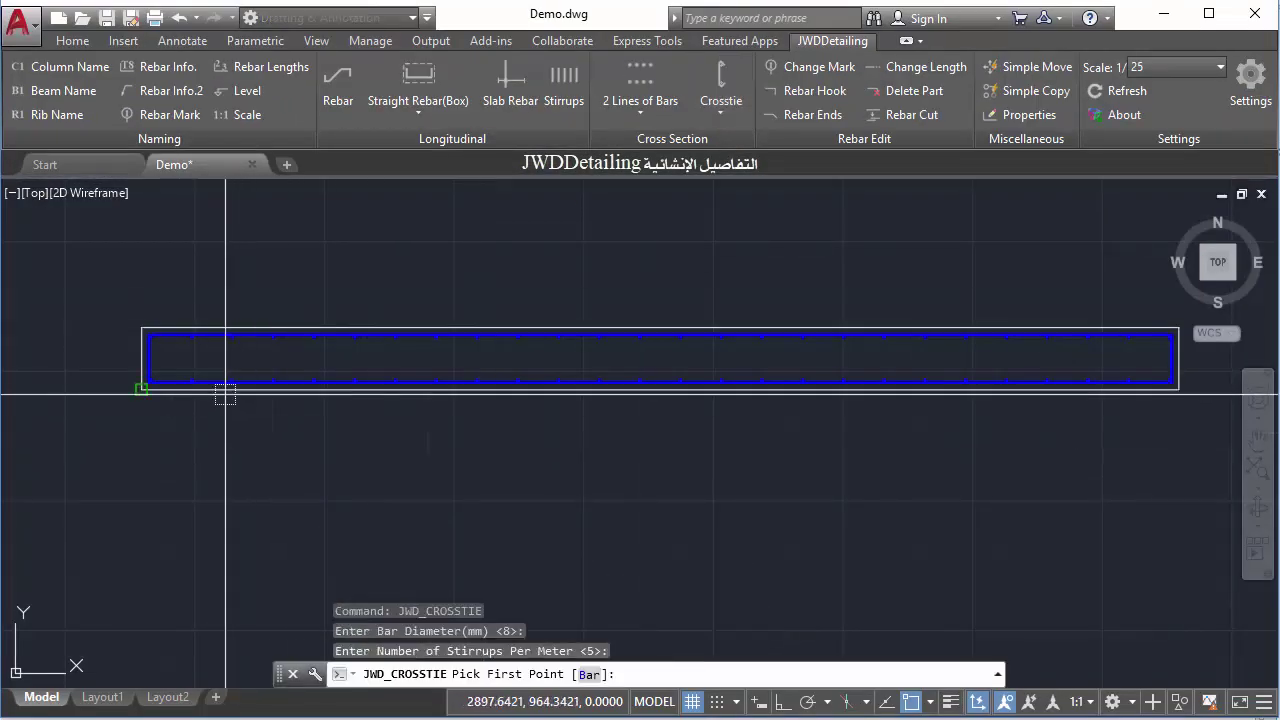
scroll(225, 392, "up", 3)
type("b")
key("Return")
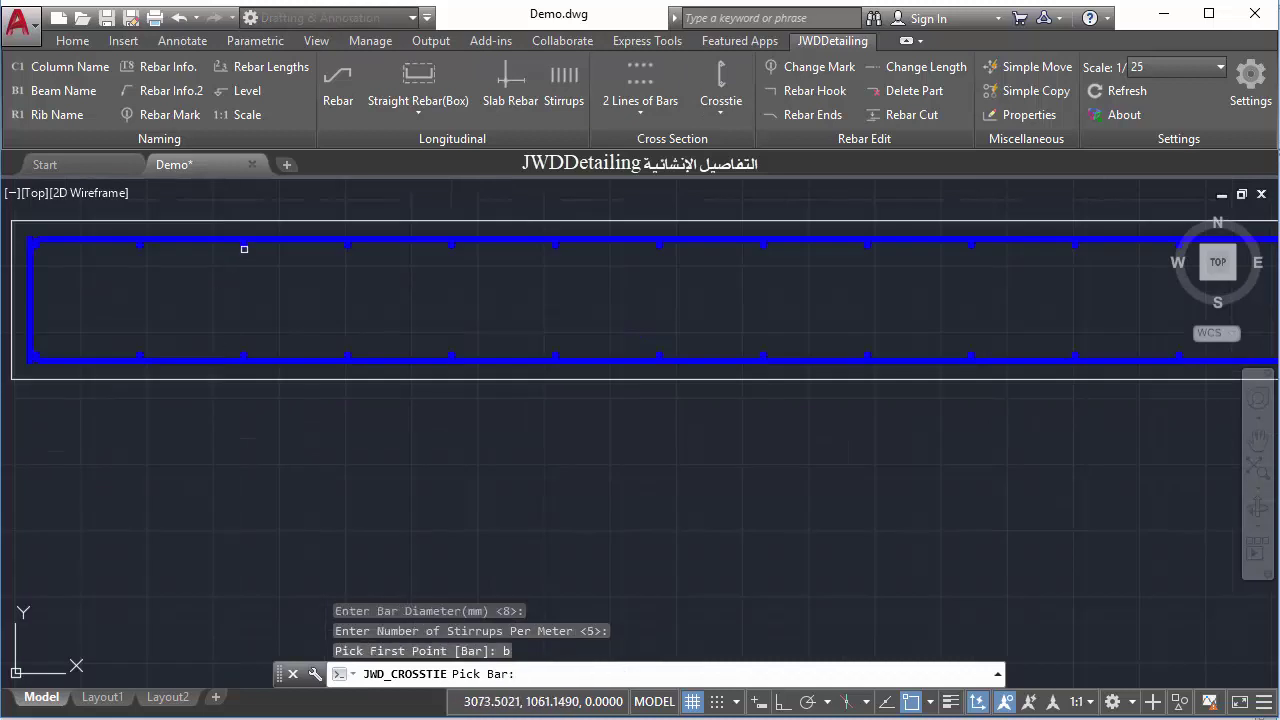
left_click(240, 242)
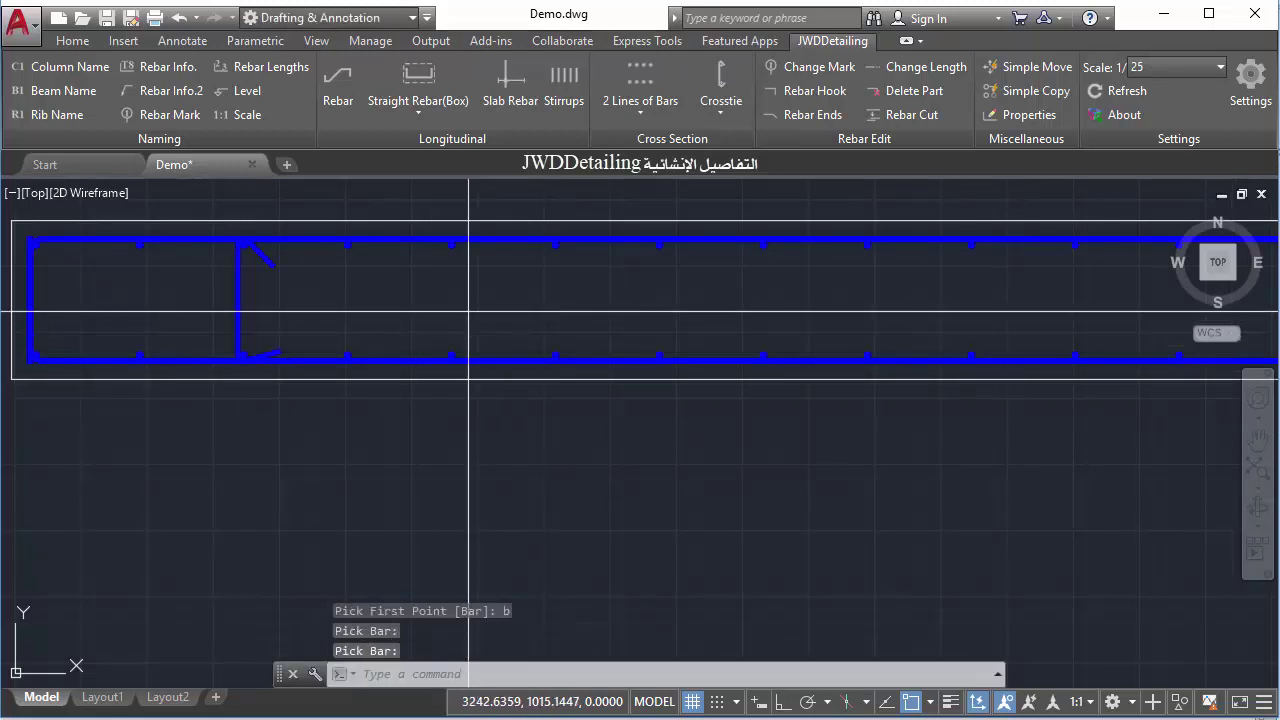
key("Return")
type("b")
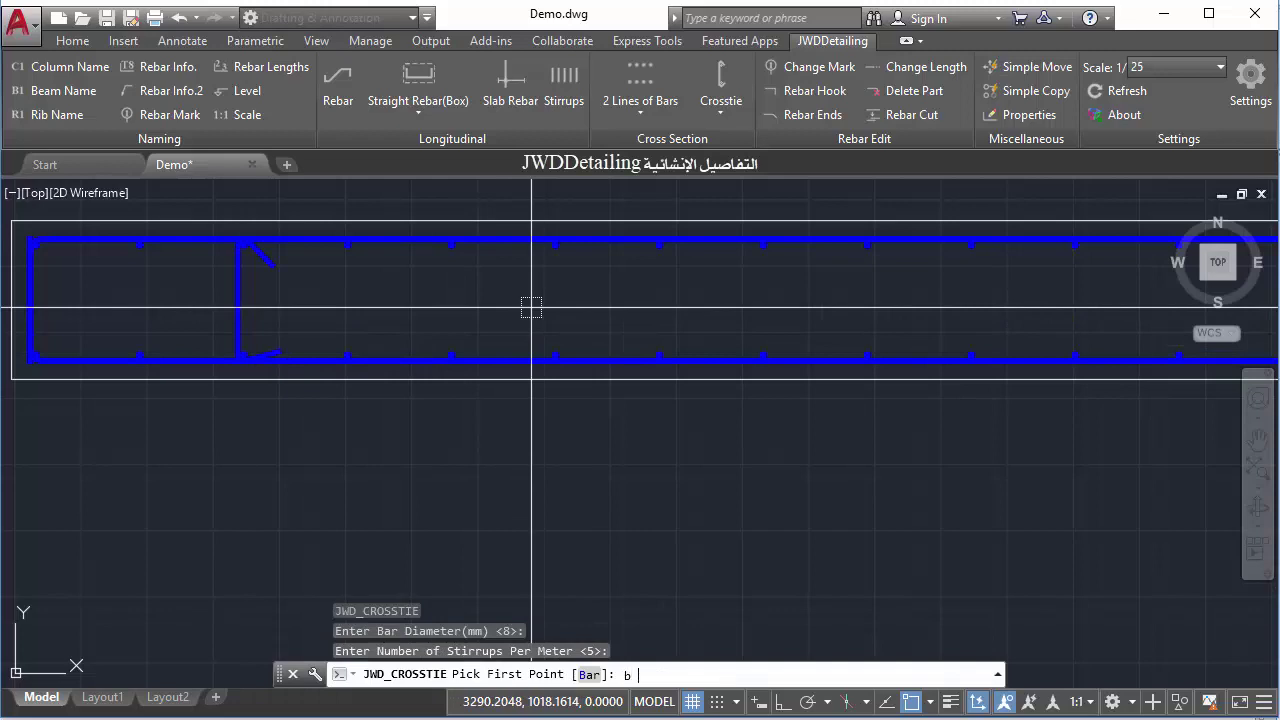
key("Return")
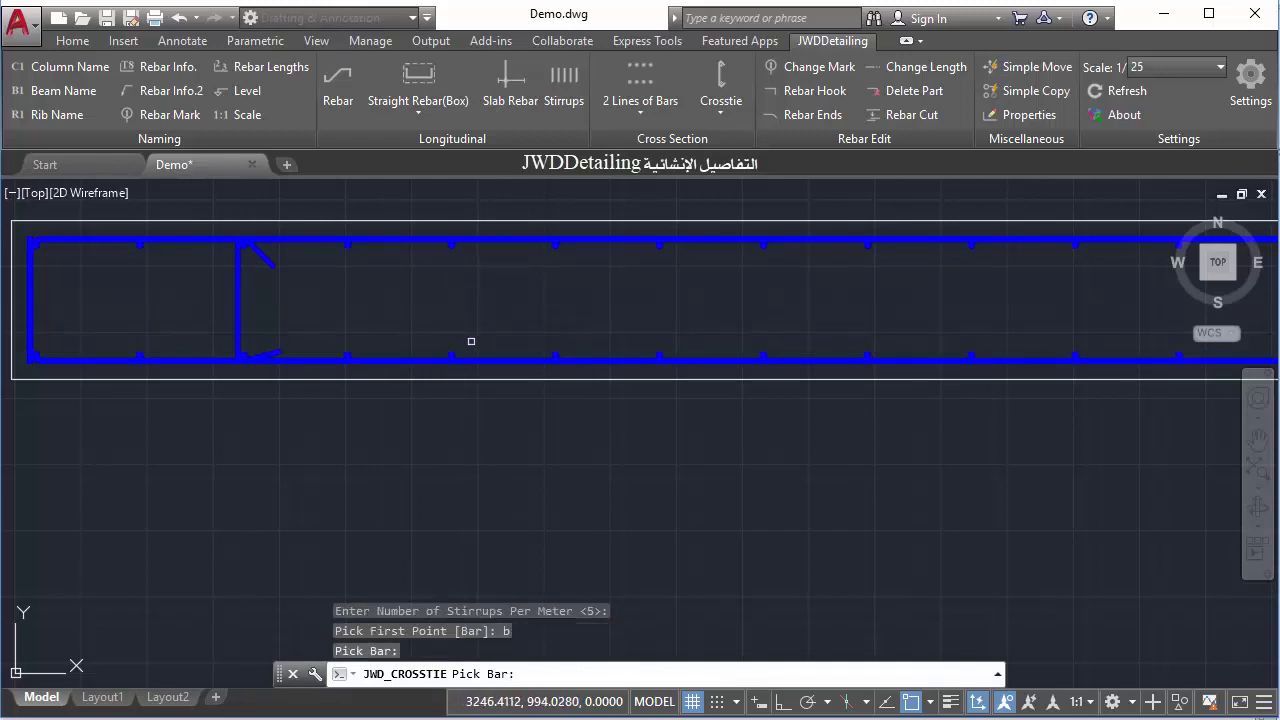
left_click(453, 352)
key("Escape")
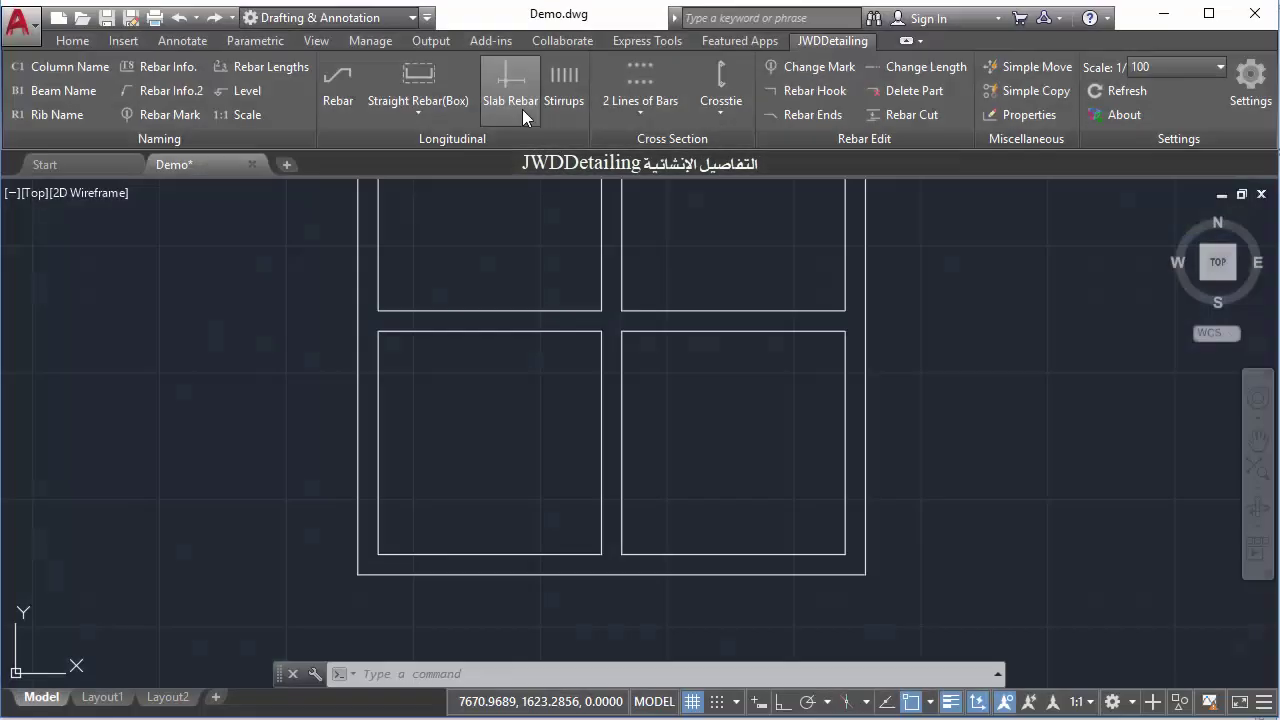
left_click(522, 109)
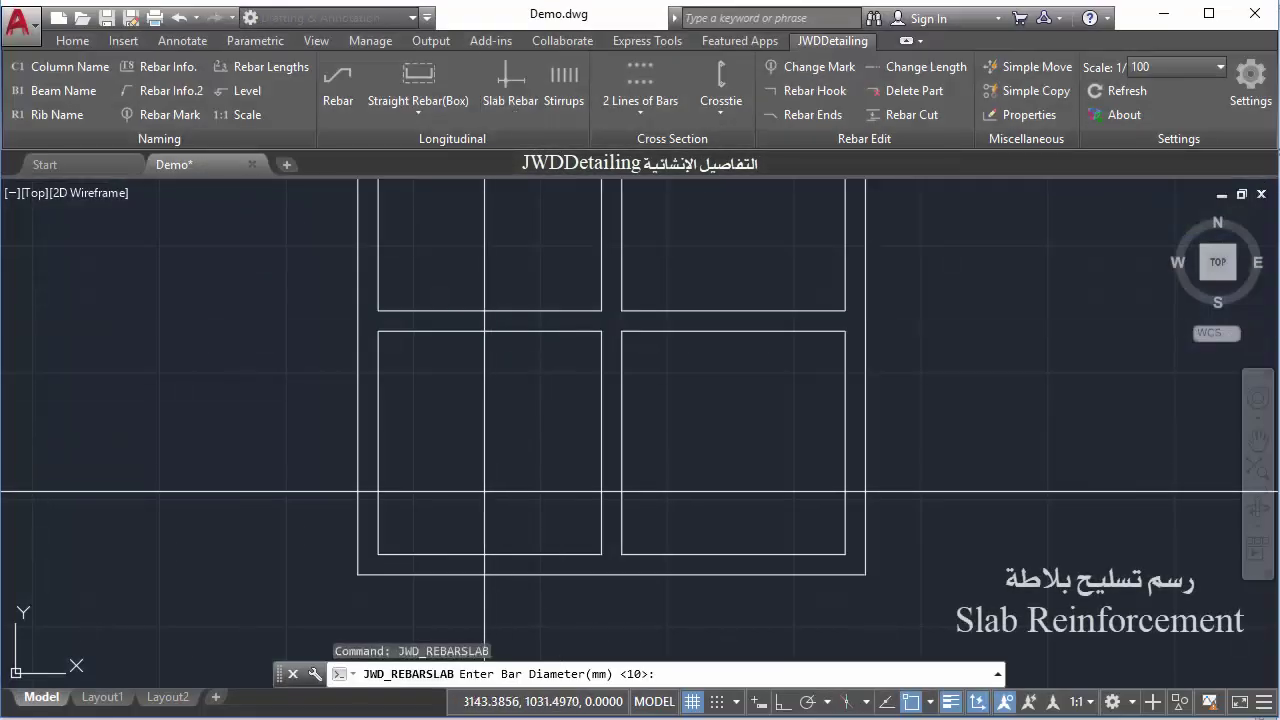
- Place a 10 mm horizontal slab bar across the lower-left panel with its distribution range
key("Return")
key("Return")
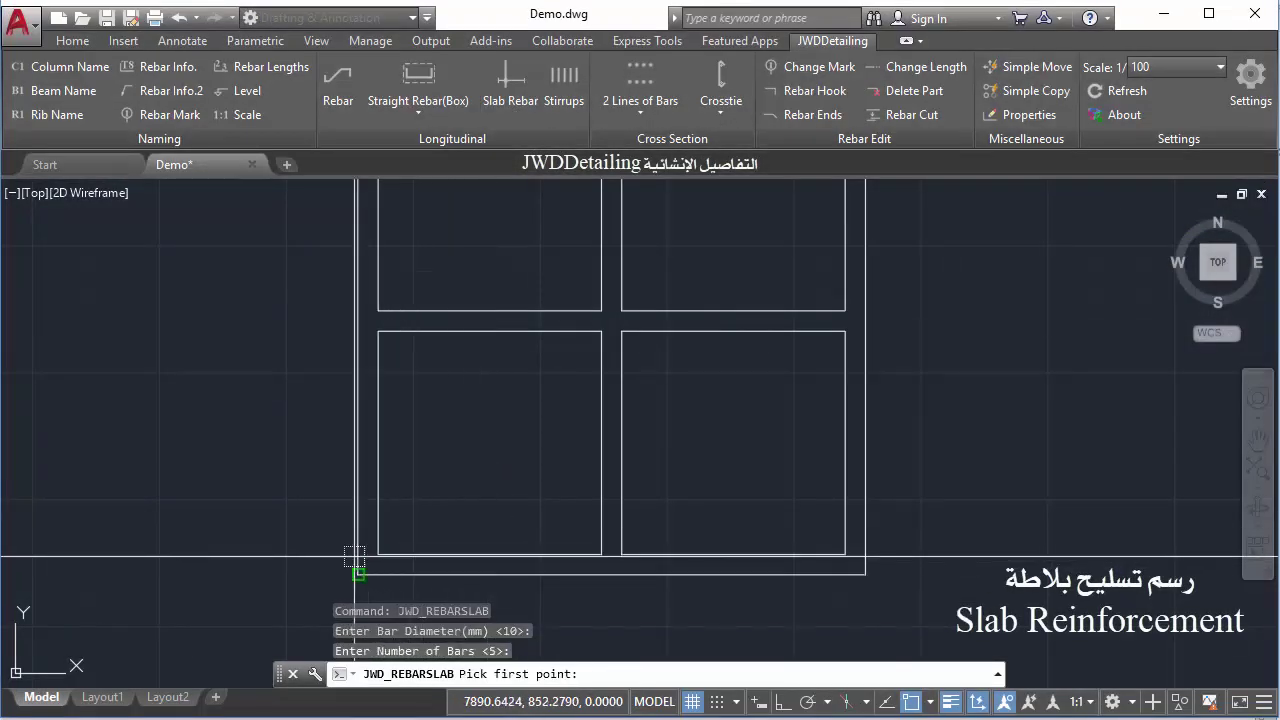
left_click(358, 554)
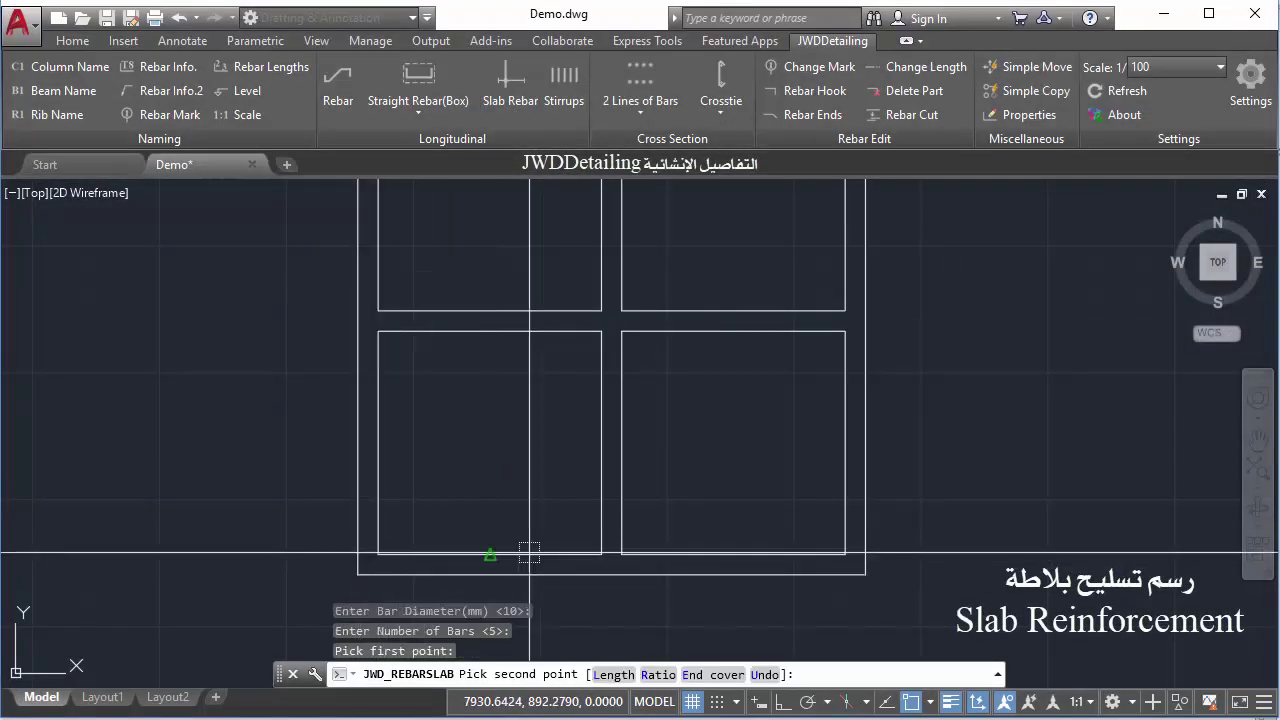
left_click(621, 553)
left_click(601, 553)
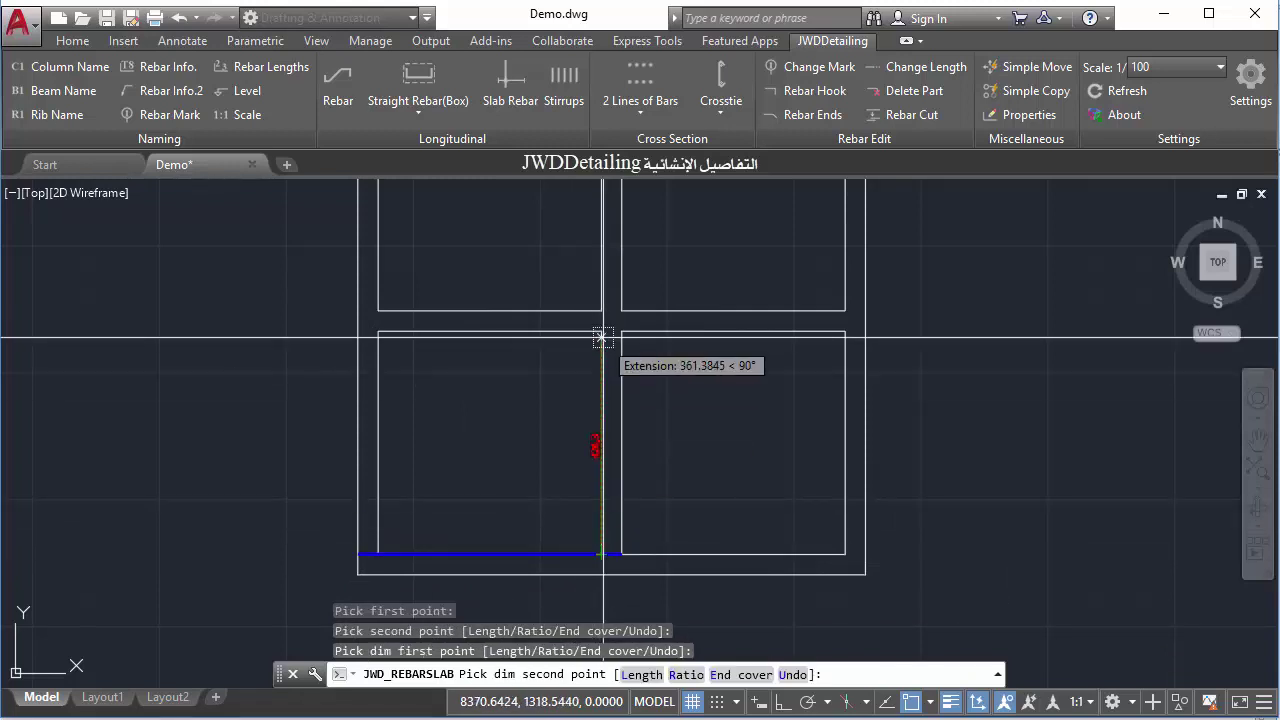
left_click(601, 331)
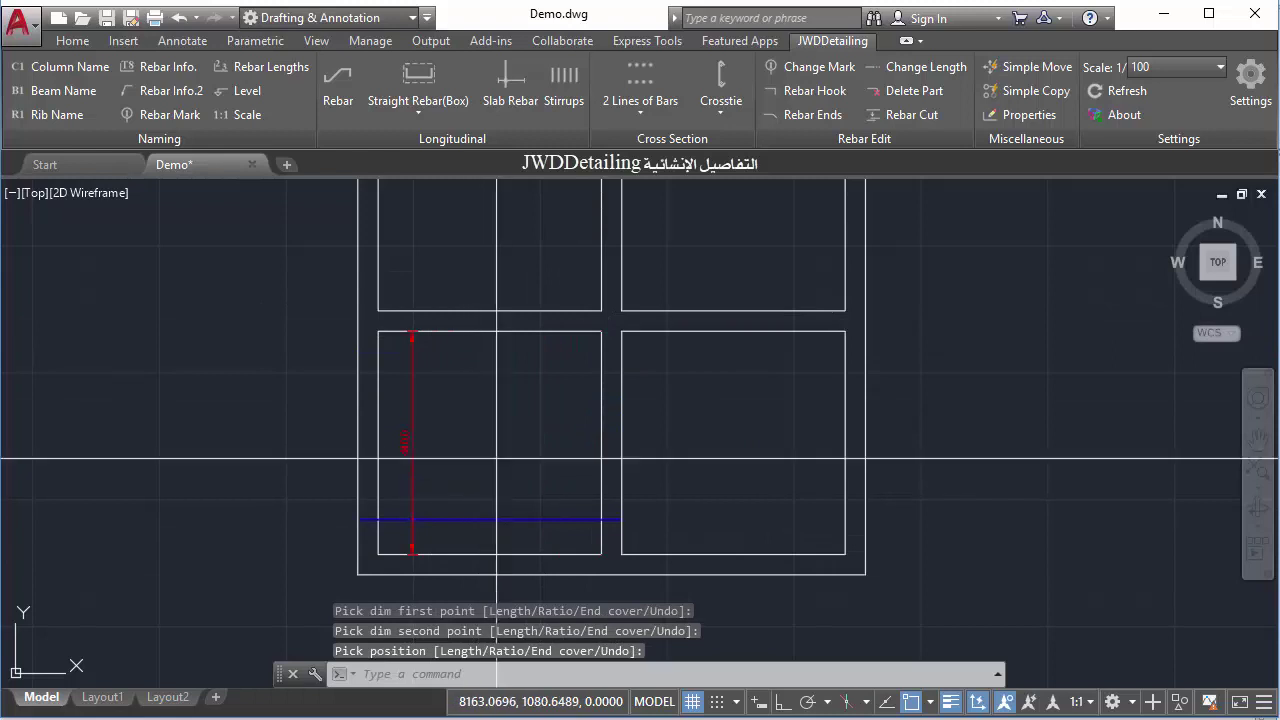
left_click(423, 460)
- Add a vertical slab bar spanning the slab, distributed across the left panel
key("Return")
key("Return")
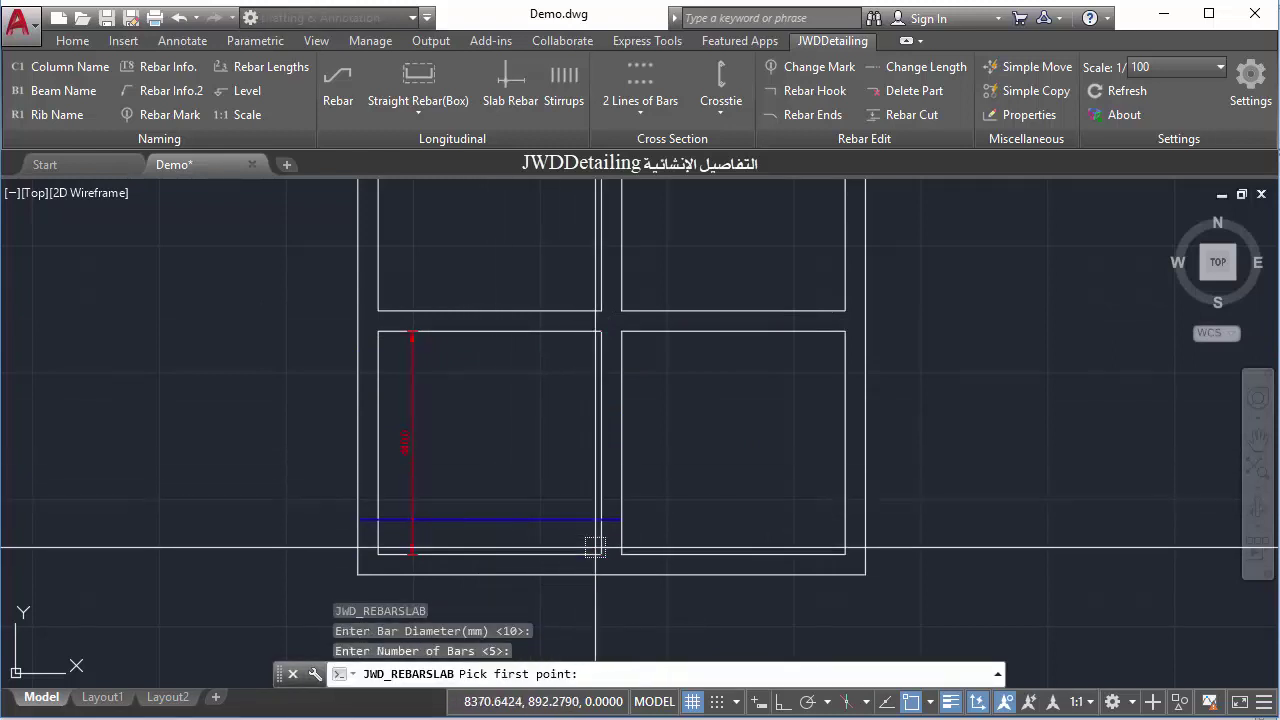
left_click(601, 574)
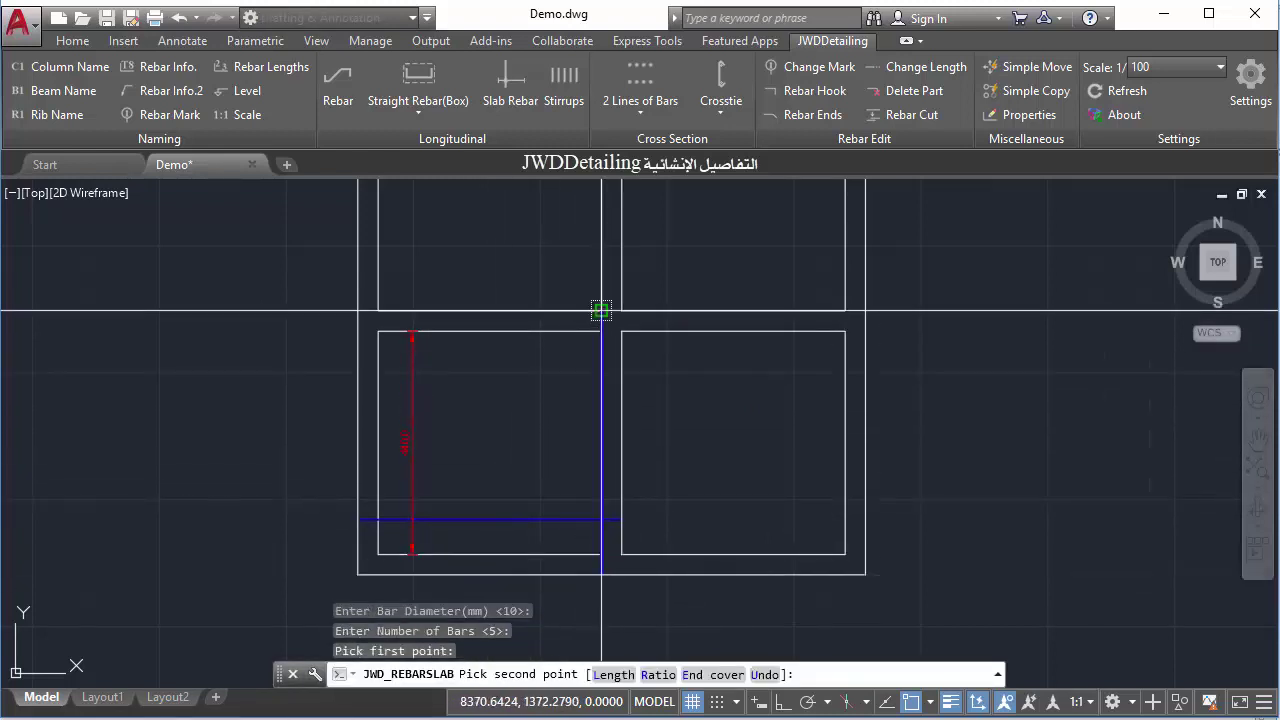
left_click(601, 312)
left_click(601, 331)
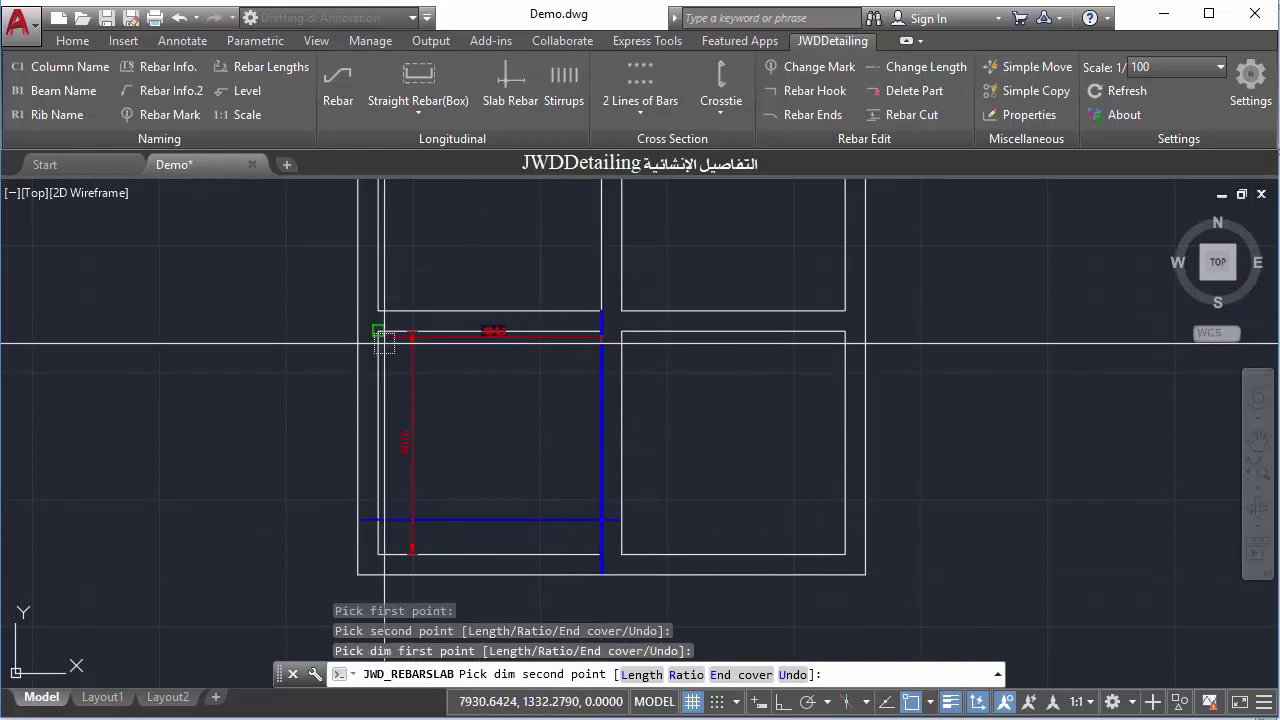
left_click(378, 331)
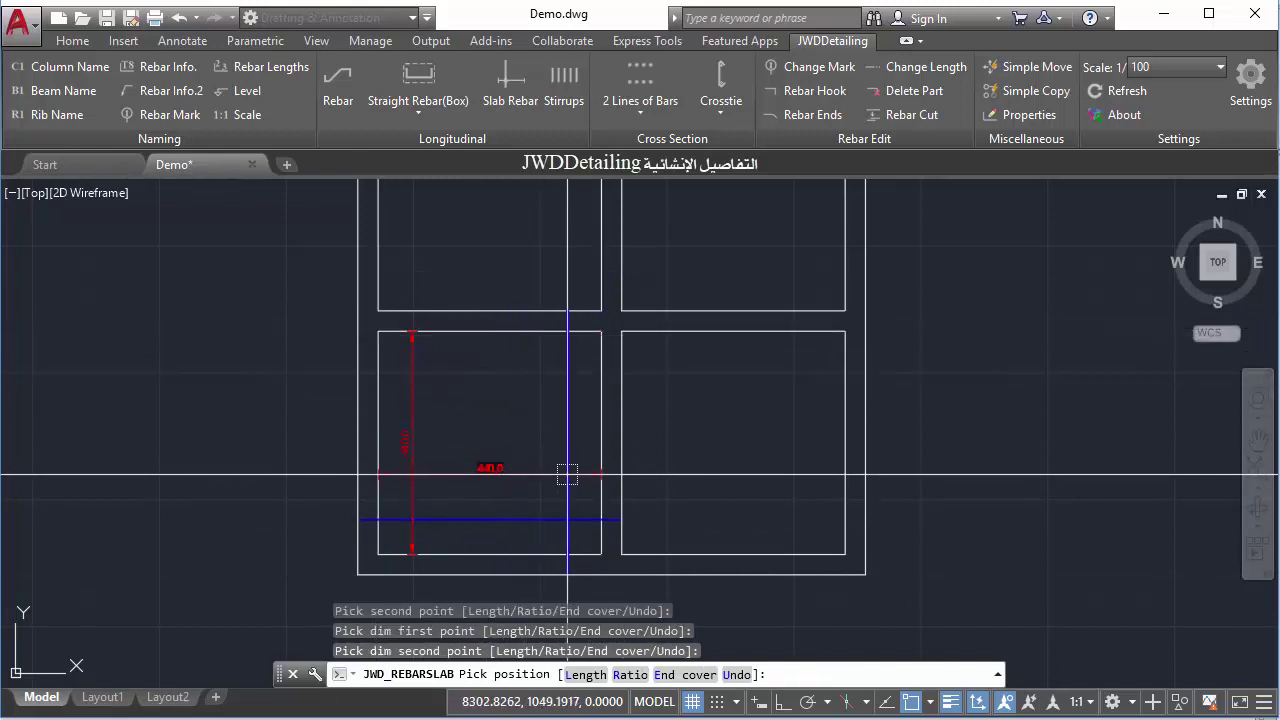
left_click(558, 375)
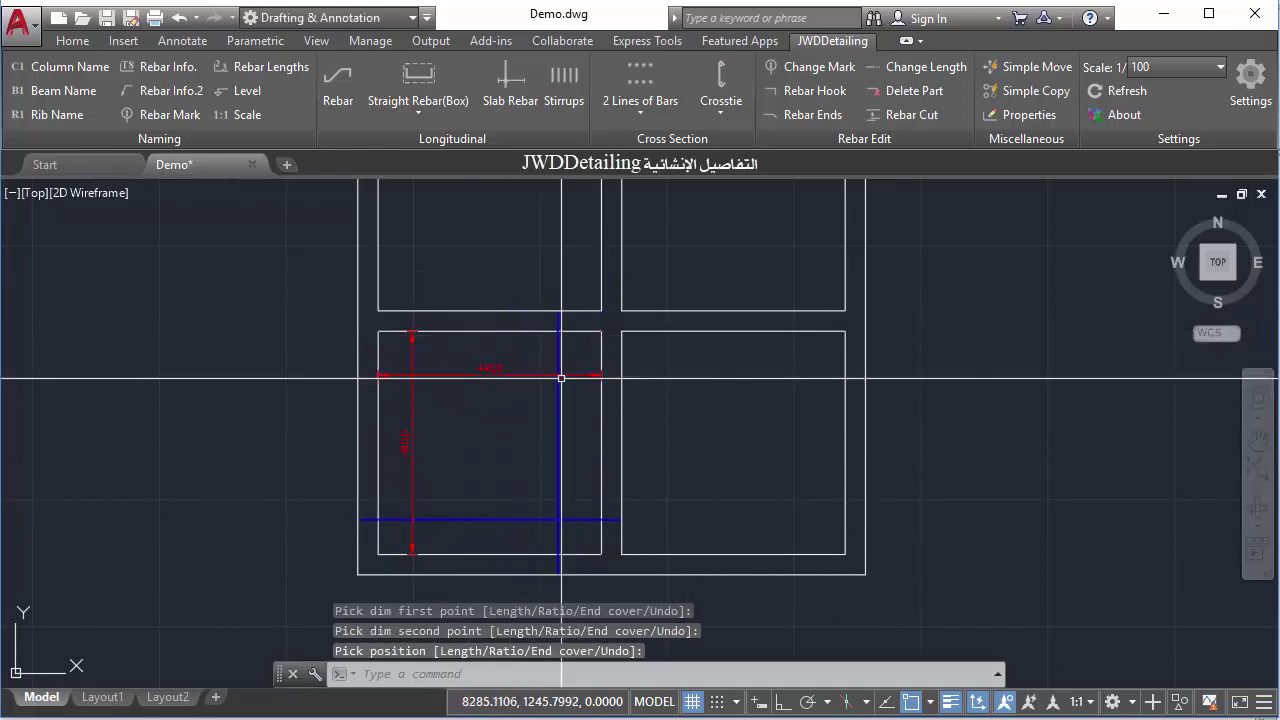
- Add a horizontal bar at 0.333 length ratio into the right panel with its distribution
key("Return")
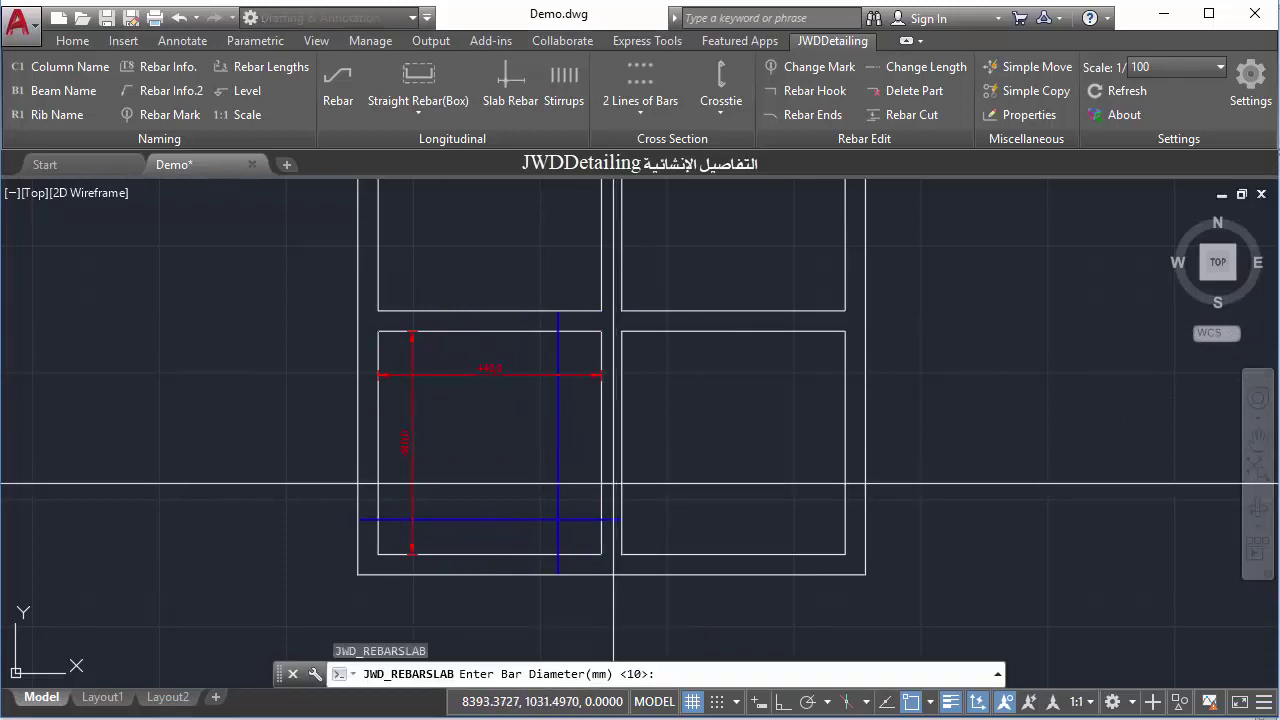
key("Return")
key("Return")
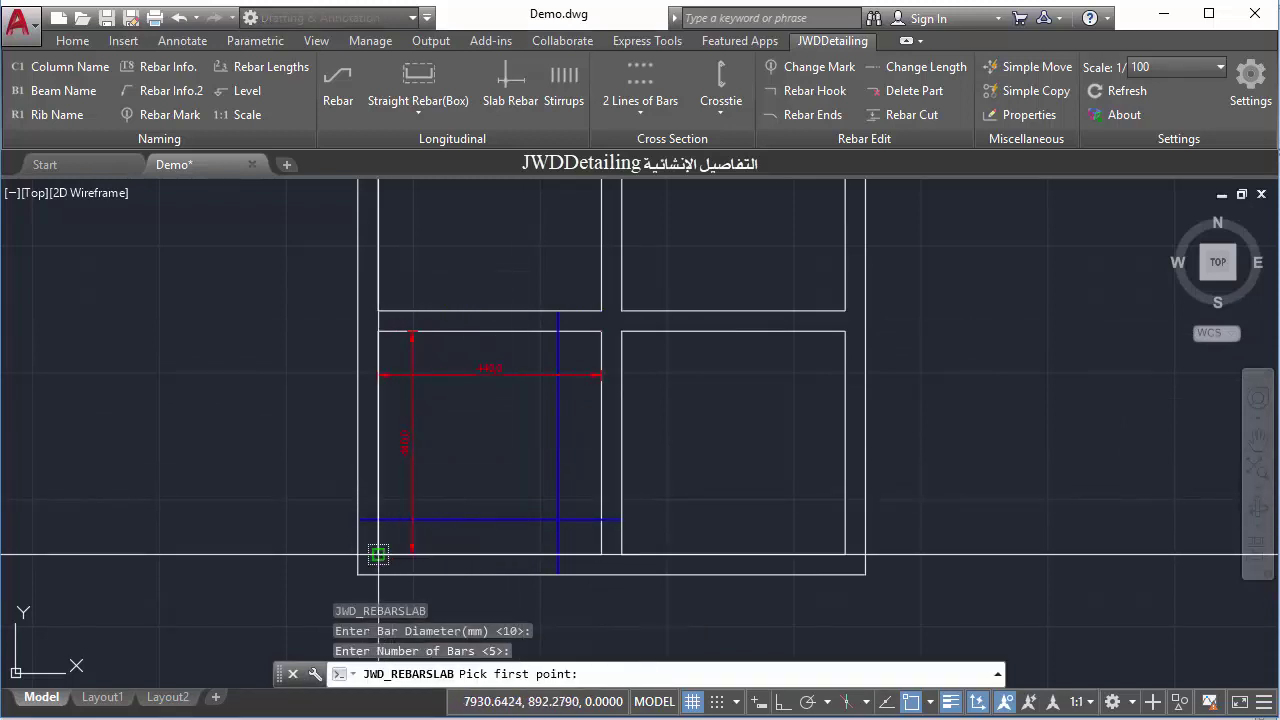
left_click(378, 554)
left_click(845, 554)
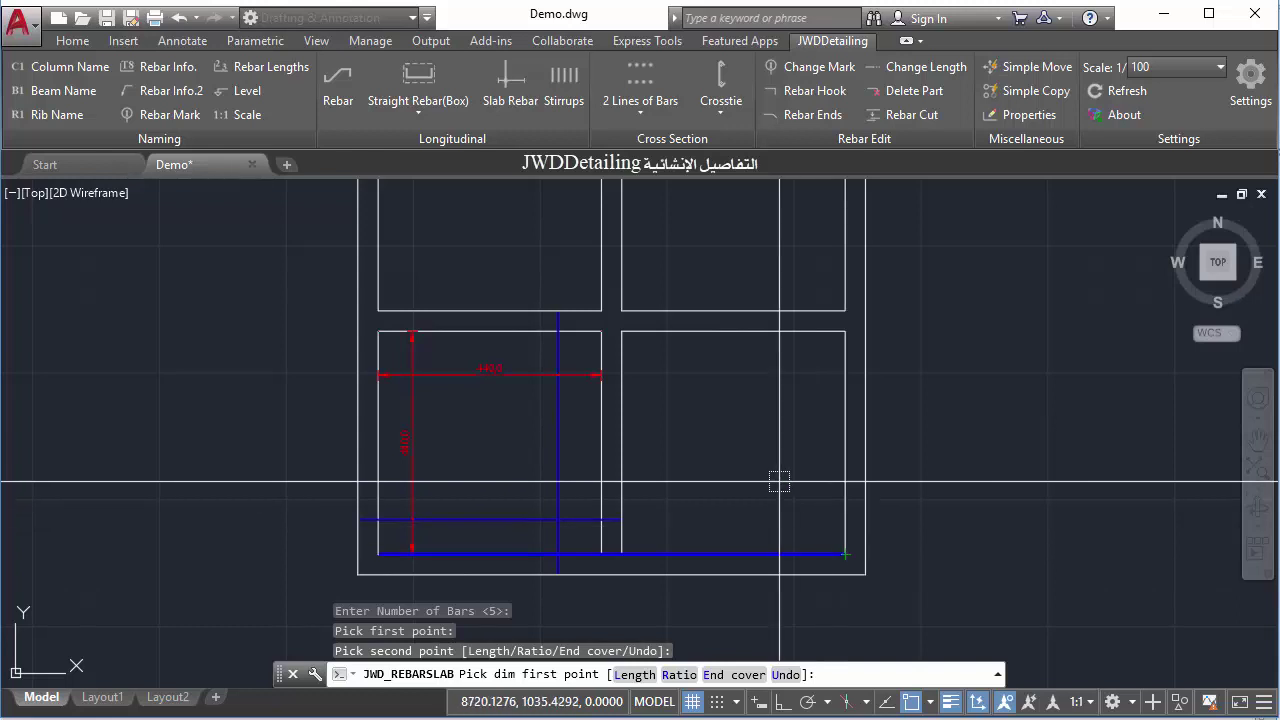
left_click(845, 554)
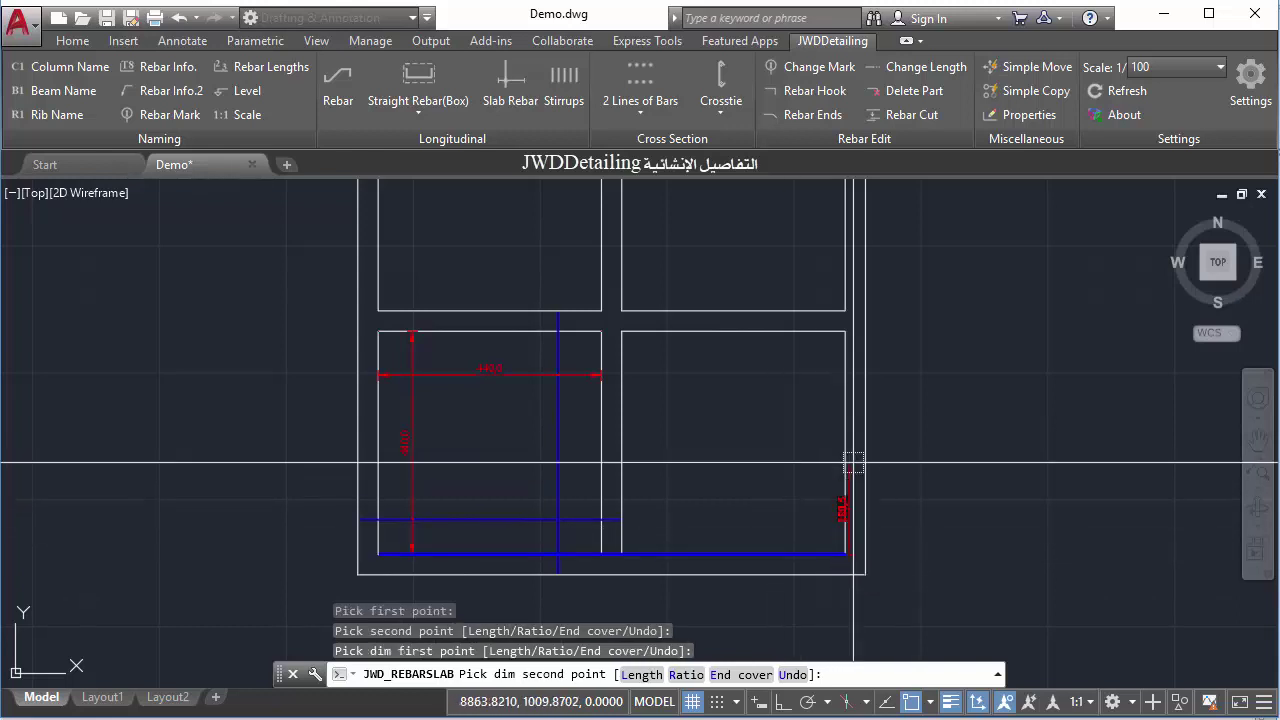
left_click(843, 332)
type("r")
key("Return")
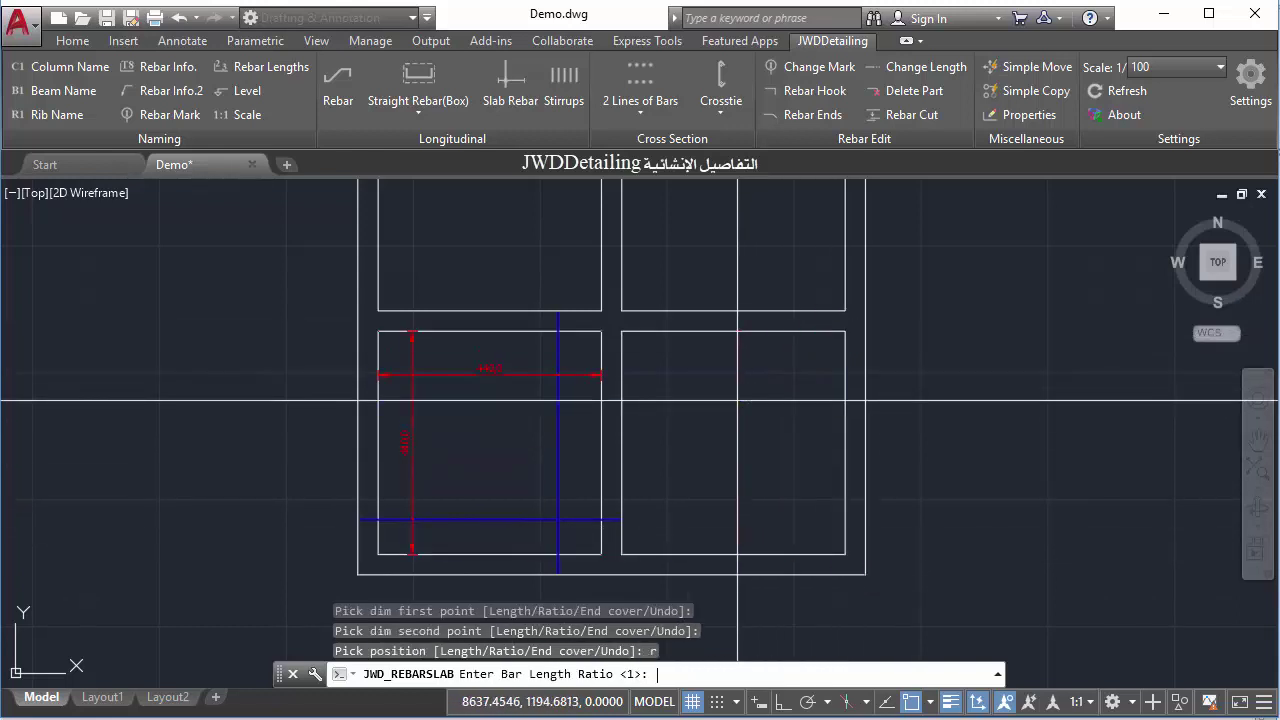
type("0.333")
key("Return")
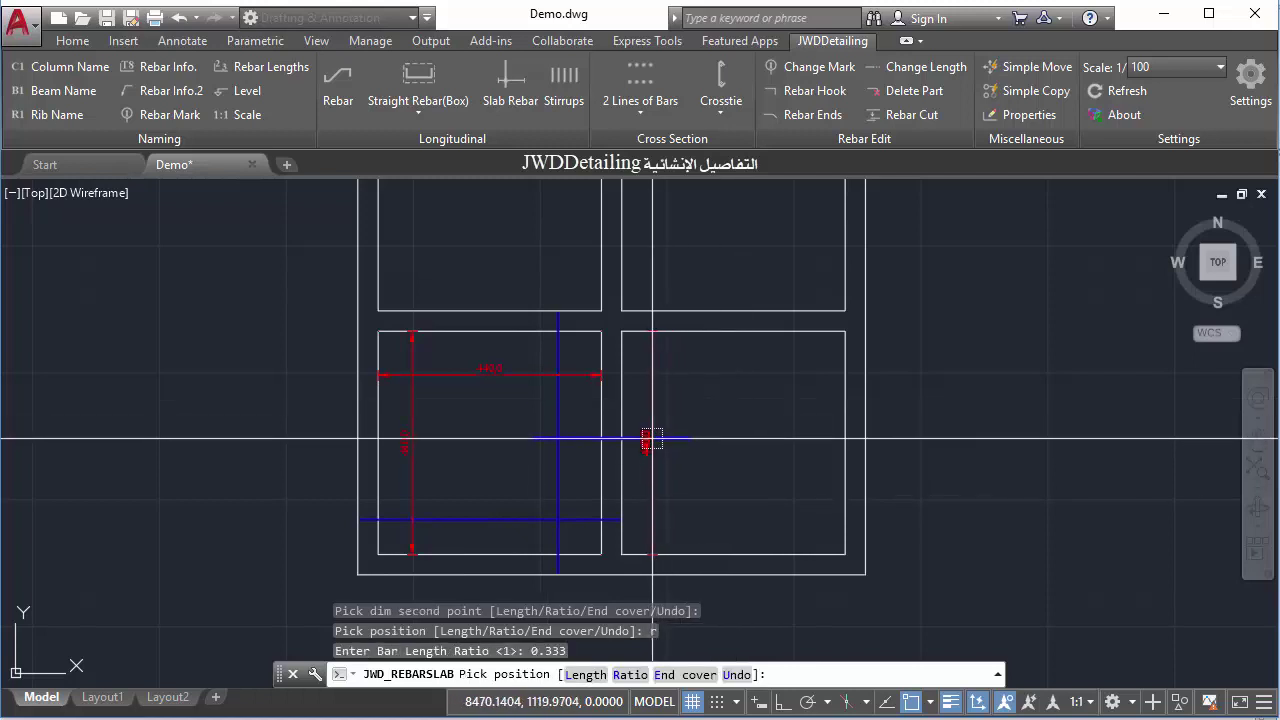
left_click(651, 438)
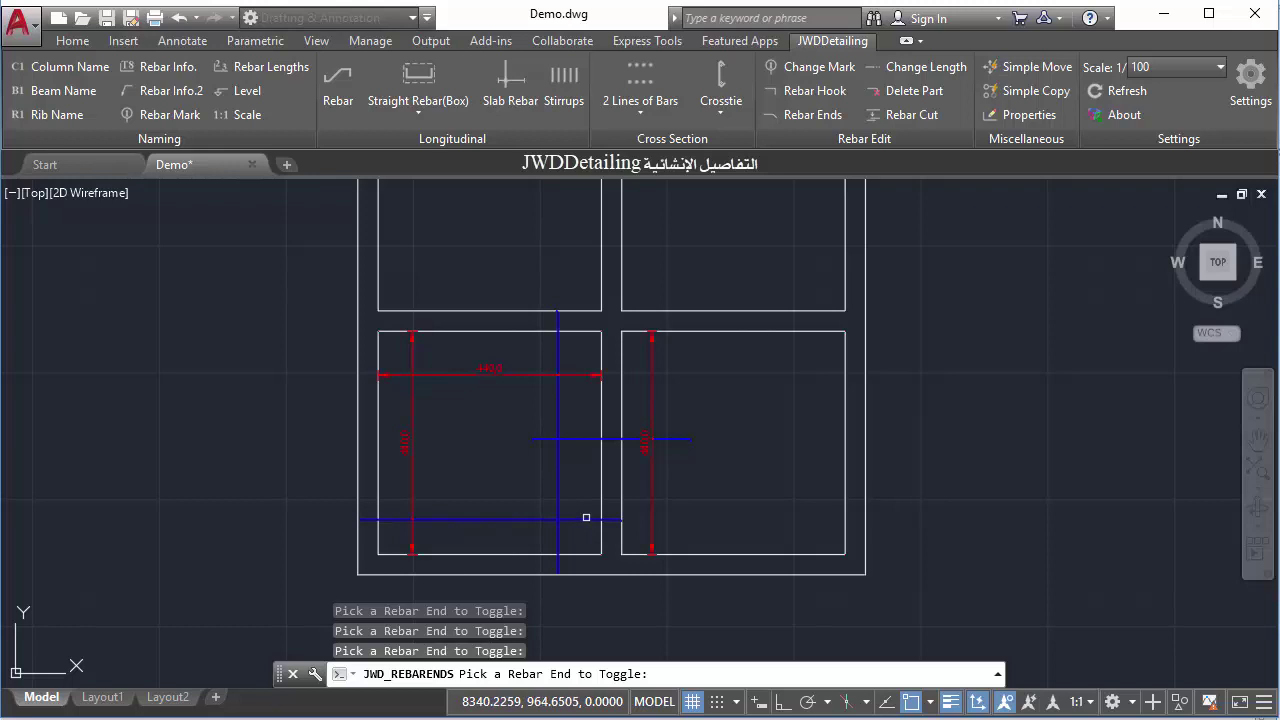
- Hook one end of the horizontal slab bar, then zoom in to inspect the bar ends
key("Escape")
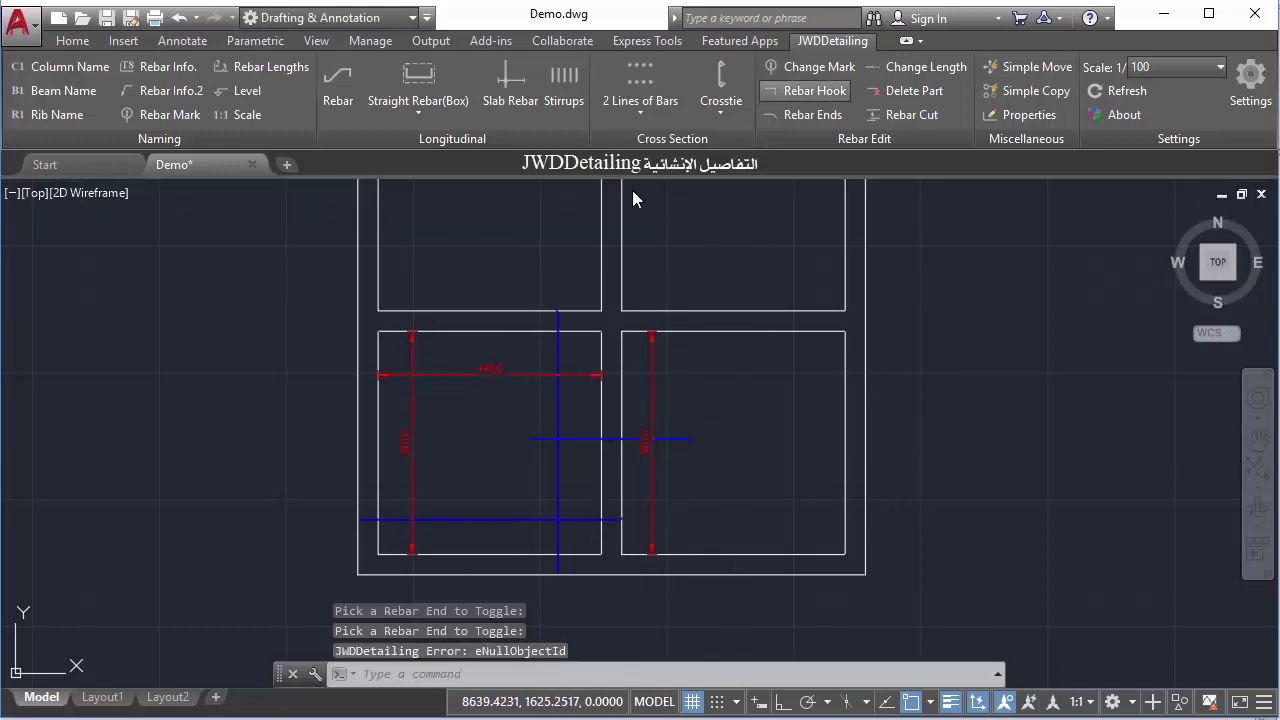
left_click(810, 90)
left_click(559, 541)
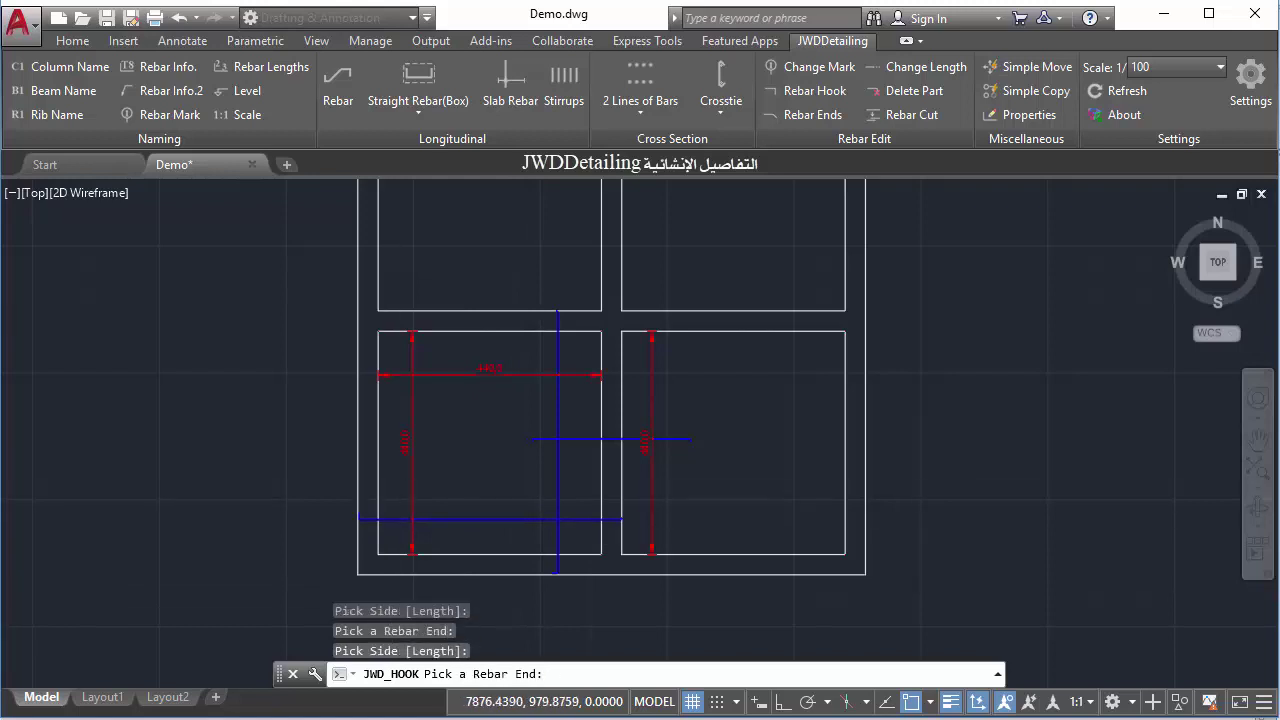
scroll(449, 451, "up", 5)
mouse_move(449, 451)
middle_mouse_down()
mouse_move(180, 306)
mouse_move(14, 442)
middle_mouse_up()
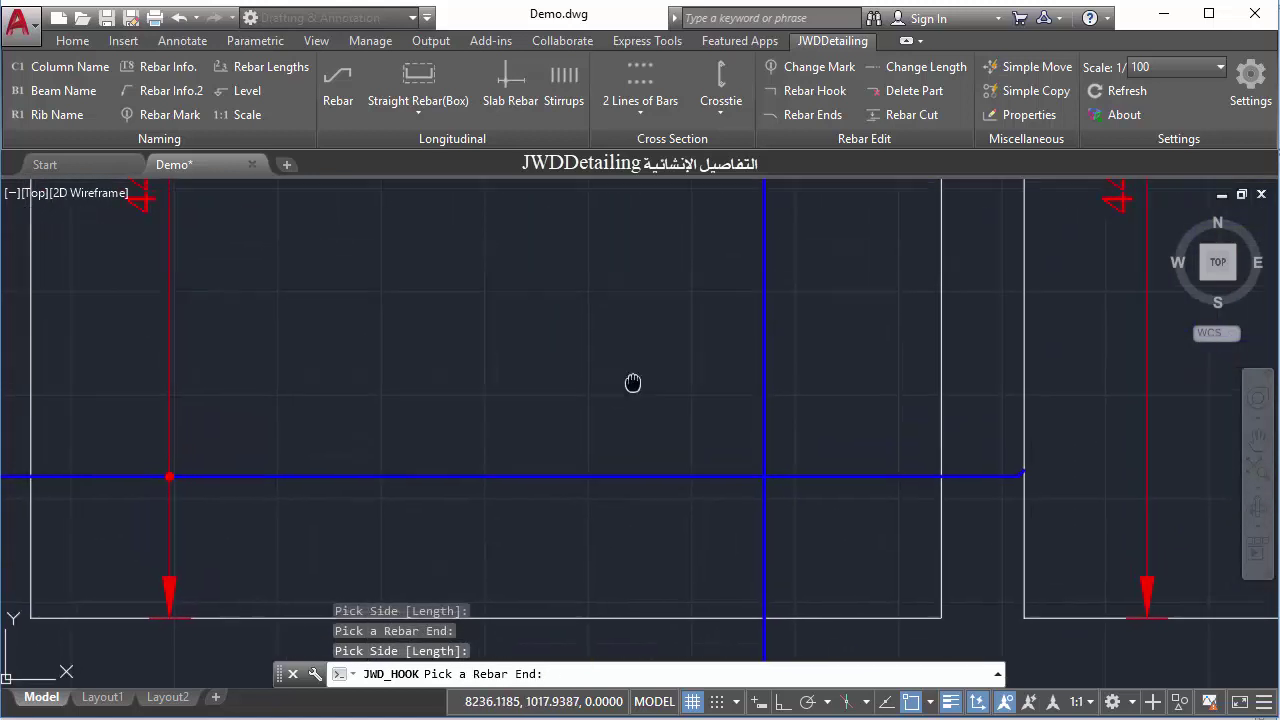
middle_click_drag(633, 383, 453, 323)
scroll(885, 405, "down", 2)
middle_click_drag(806, 514, 1043, 677)
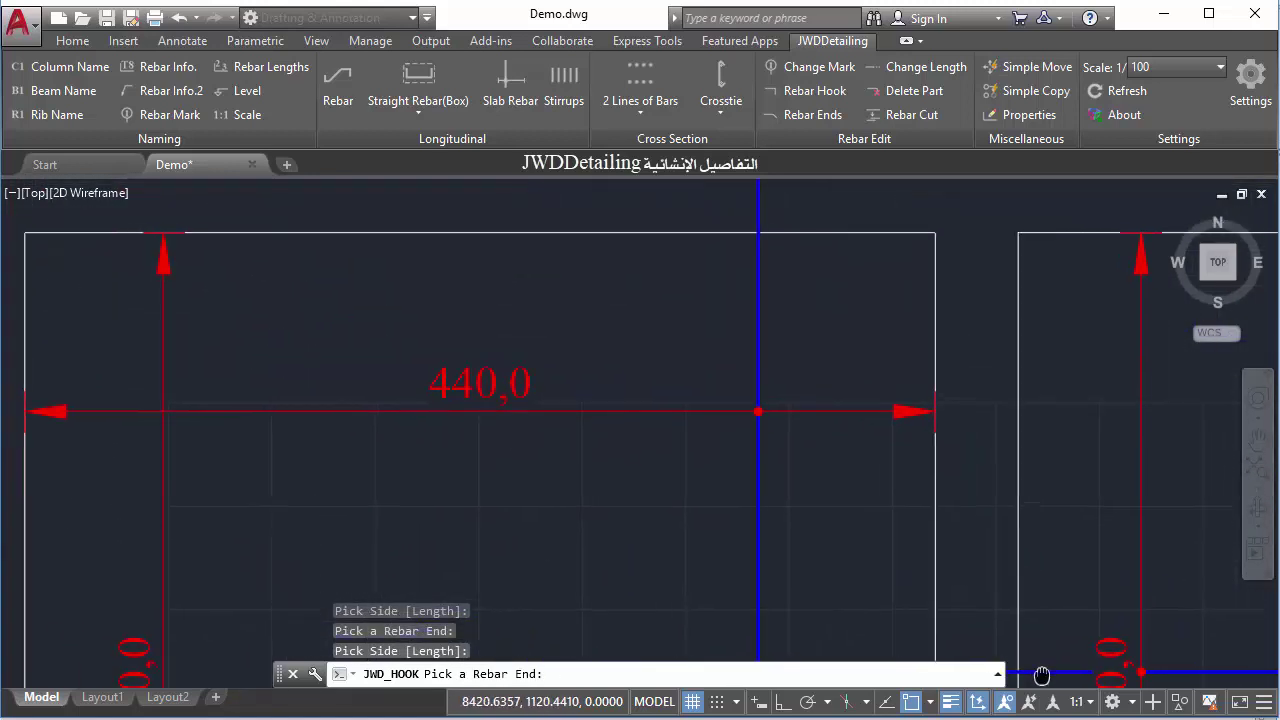
scroll(749, 491, "down", 3)
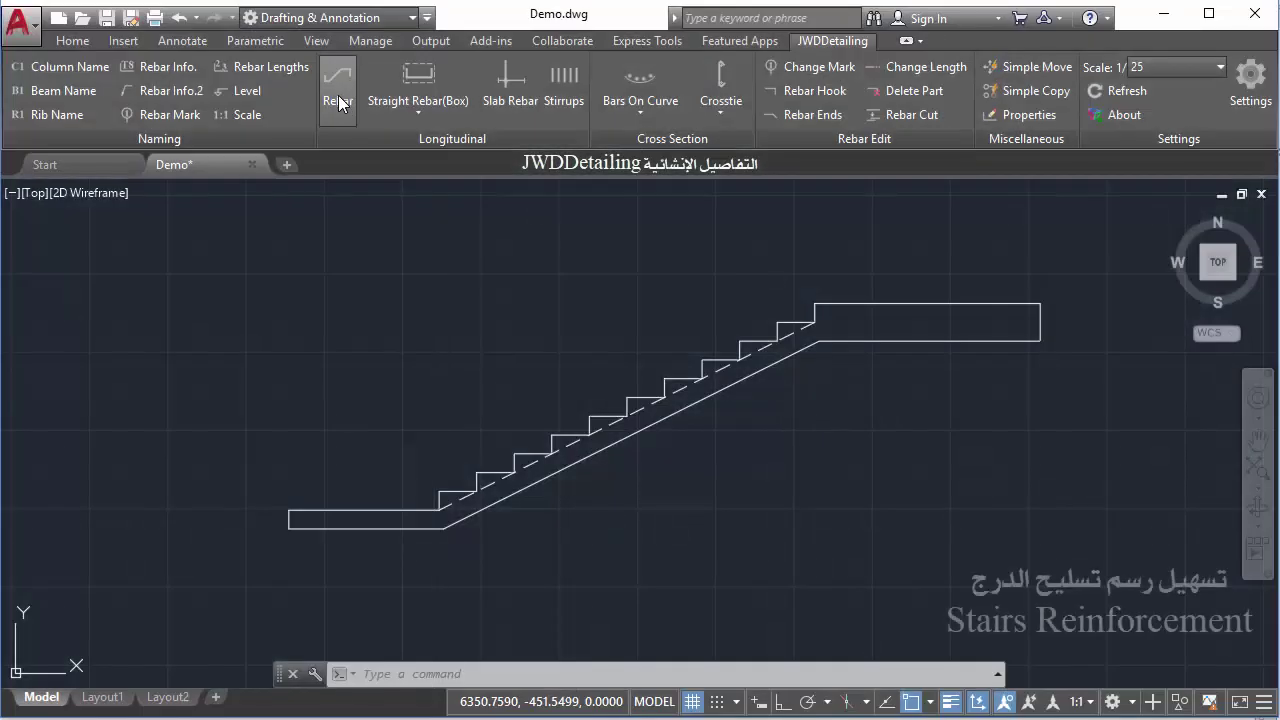
- Start a 12 mm stair bar at the lower landing's left end with 3 cm cover
left_click(338, 90)
type("12")
key("Return")
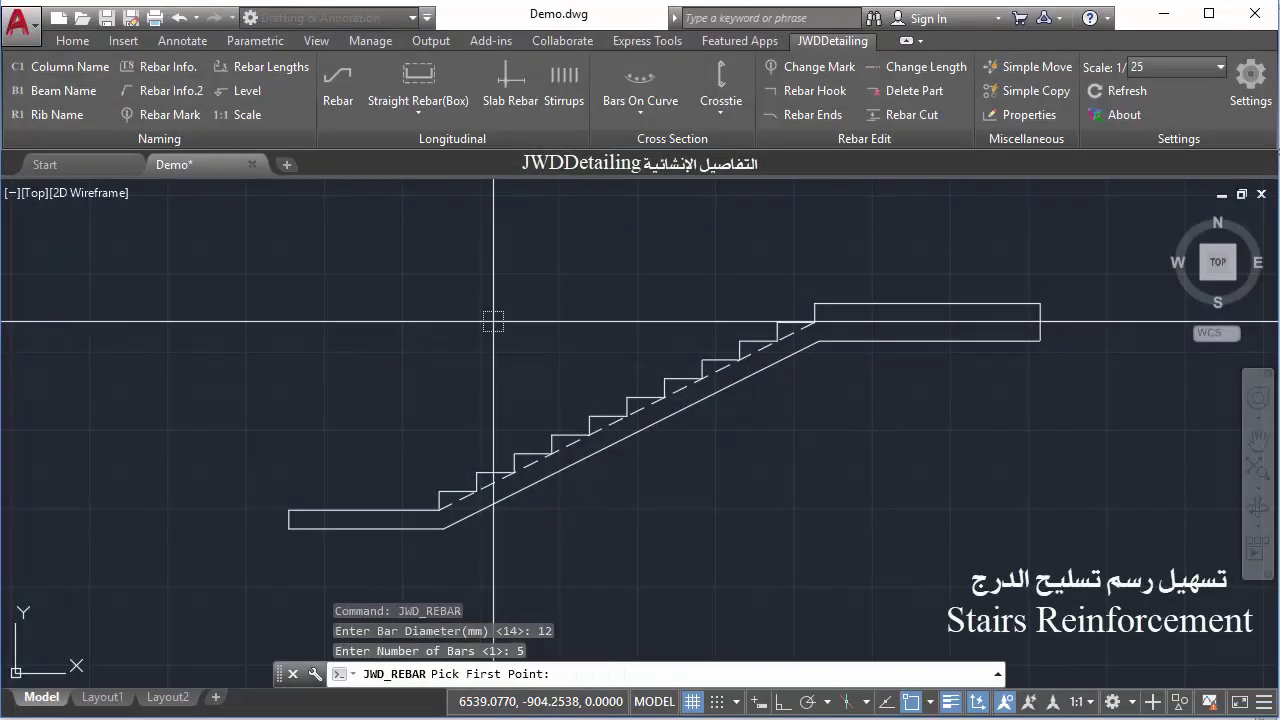
scroll(315, 520, "up", 2)
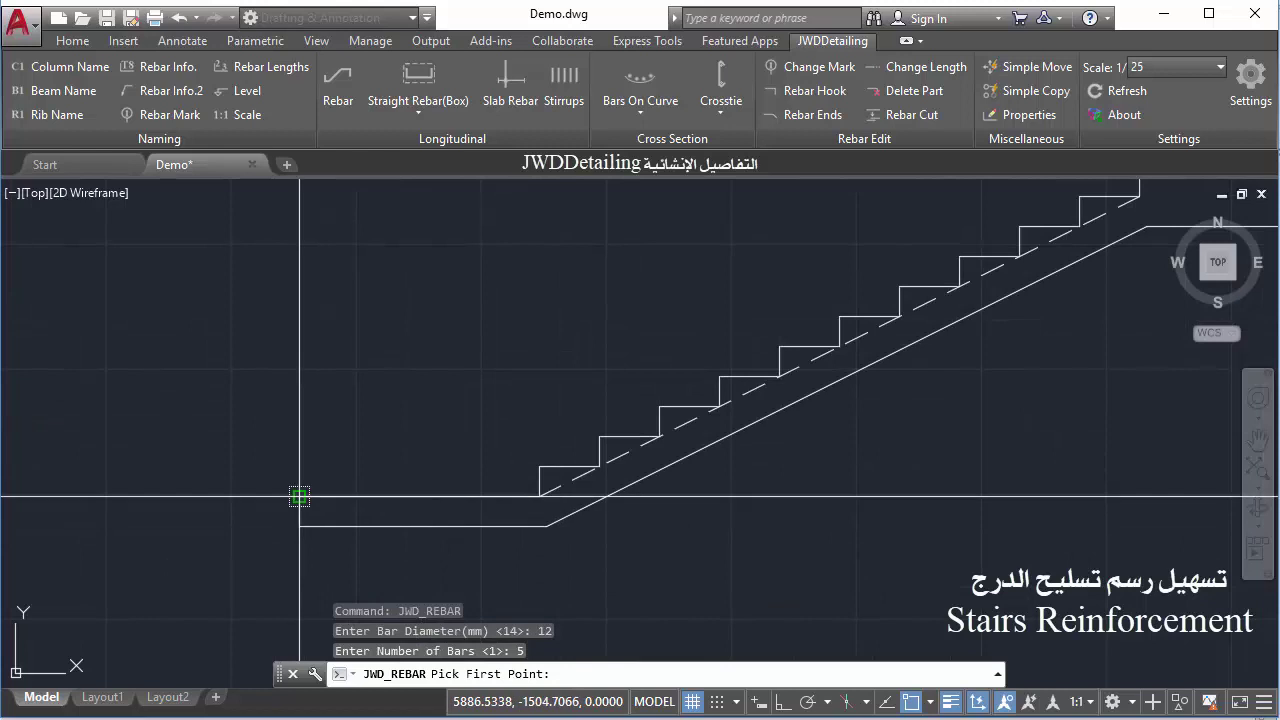
left_click(299, 496)
type("v")
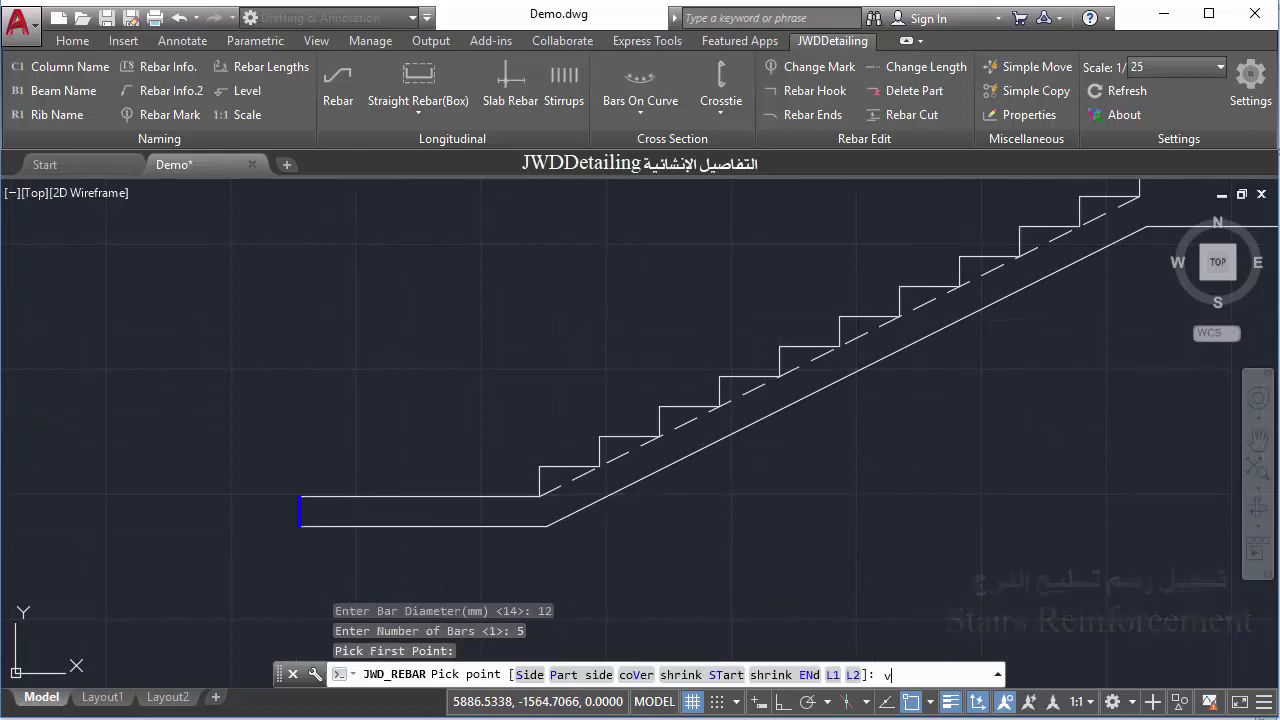
key("Return")
type("3")
key("Return")
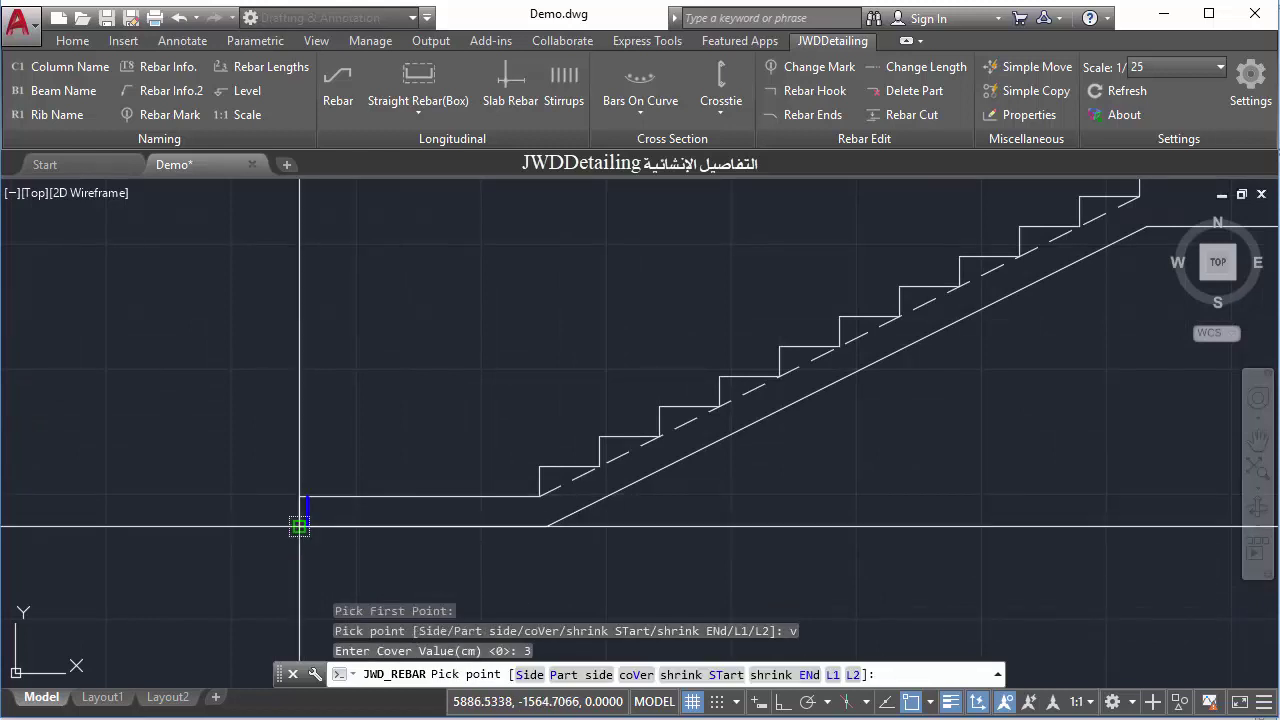
left_click(299, 526)
- Bend the bar up the flight, switch faces, and turn it down at the upper landing's end
type("st")
key("Return")
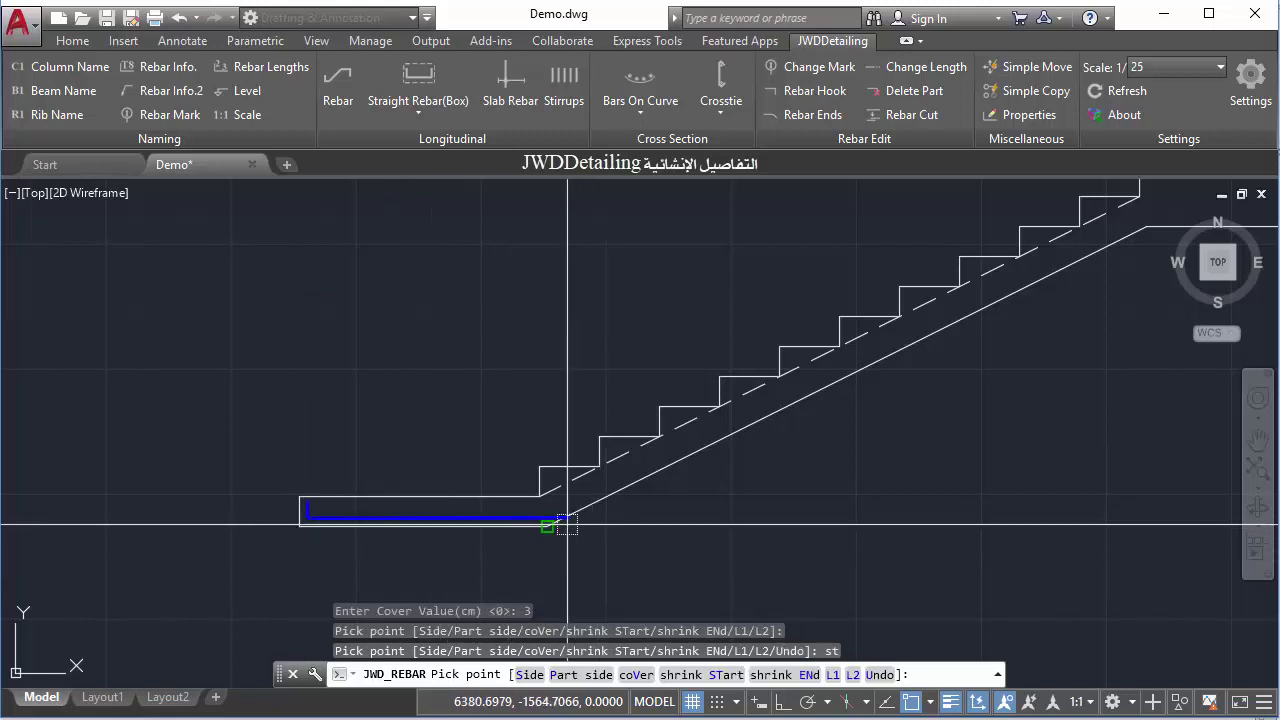
left_click(567, 524)
middle_click_drag(951, 380, 582, 509)
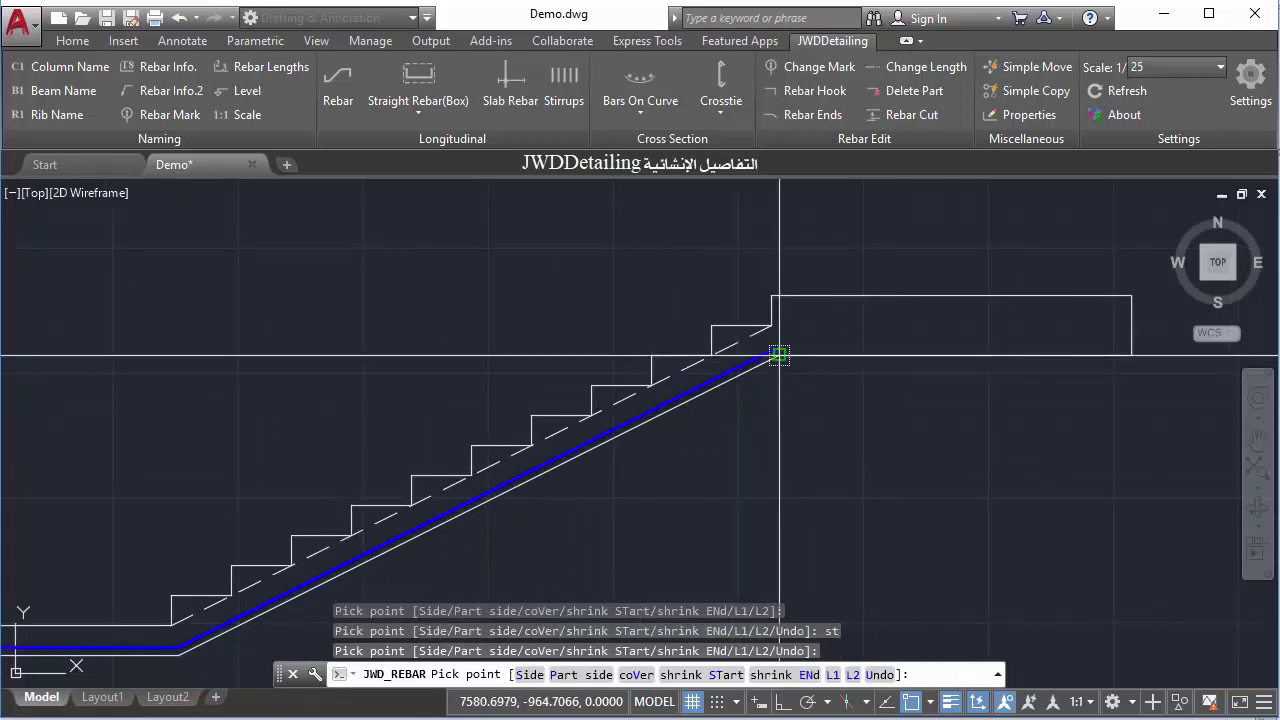
left_click(899, 290)
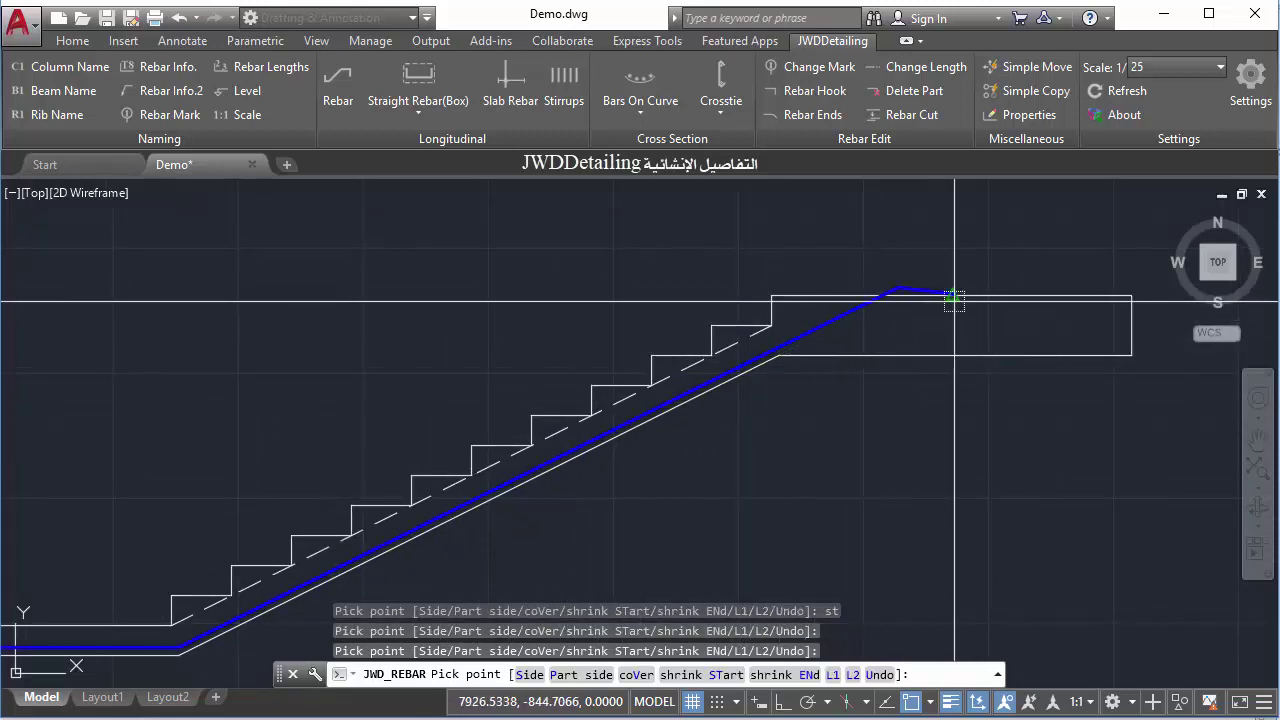
type("p")
key("Return")
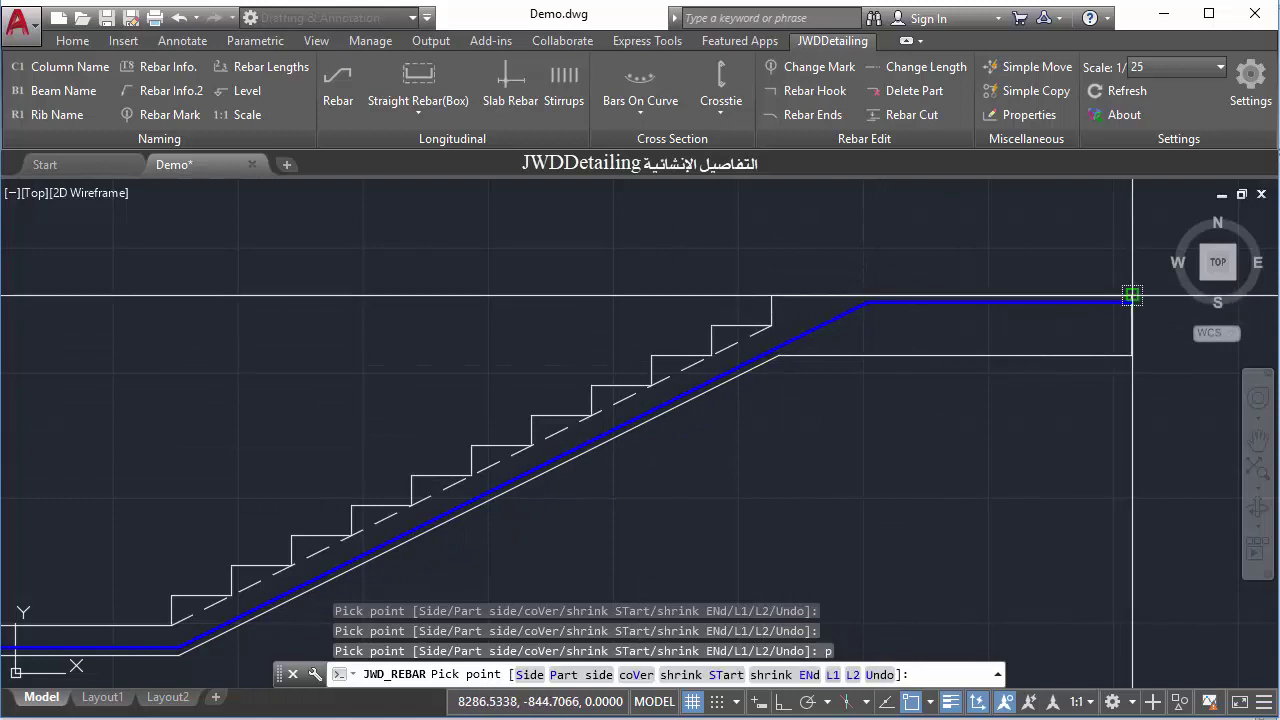
left_click(1131, 296)
left_click(1131, 354)
type("e")
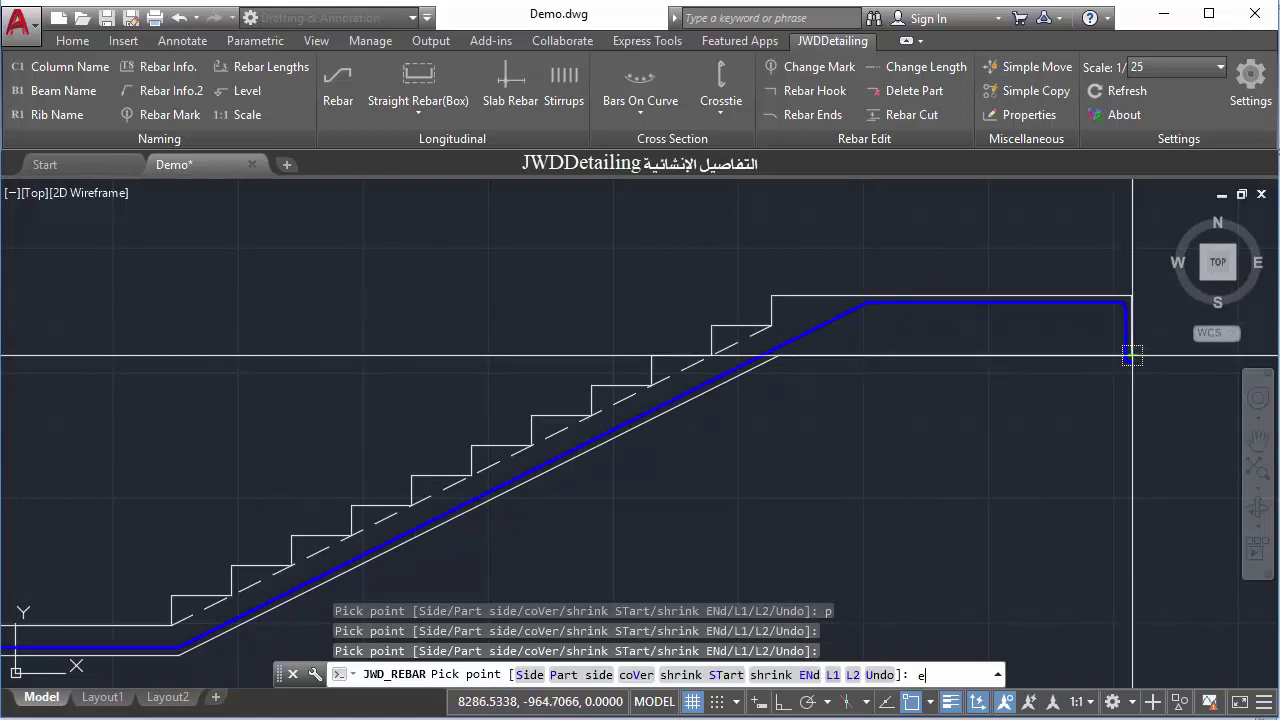
key("Return")
- Draw a second 3 cm-cover bar from the flight top around the upper landing's right corner
left_click(338, 85)
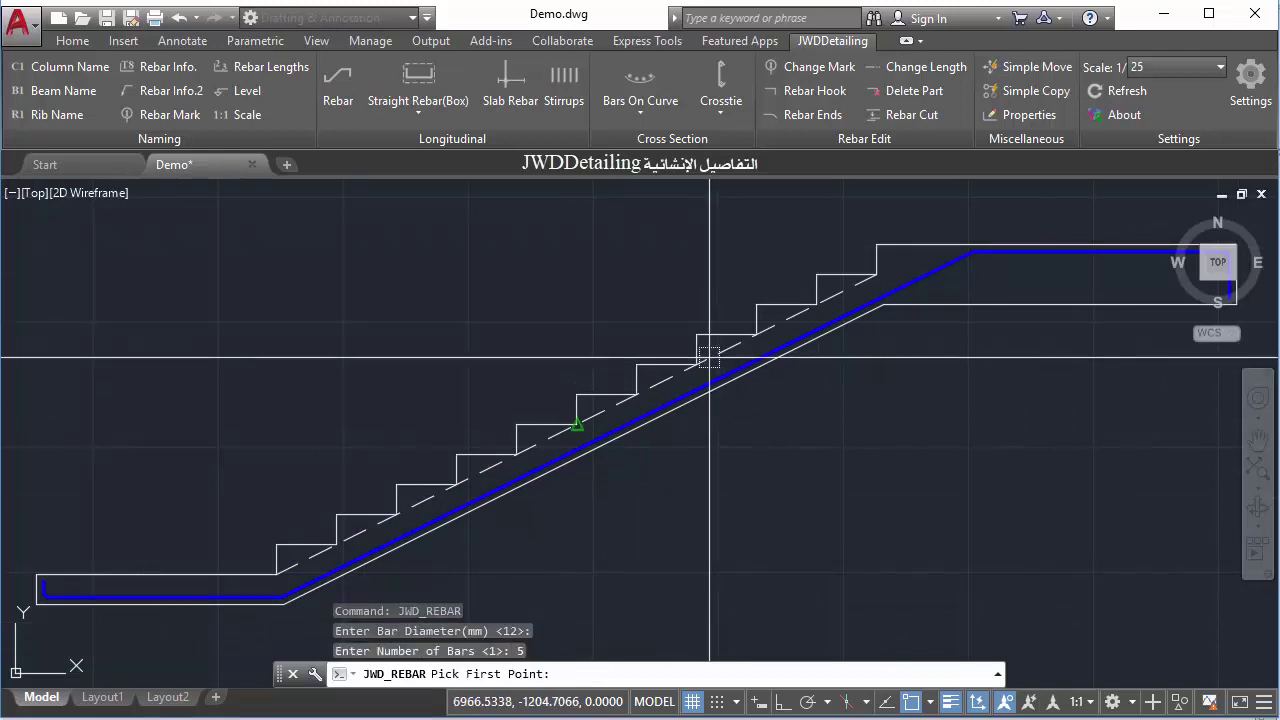
left_click(697, 362)
type("v")
key("Return")
type("3")
key("Return")
type("p")
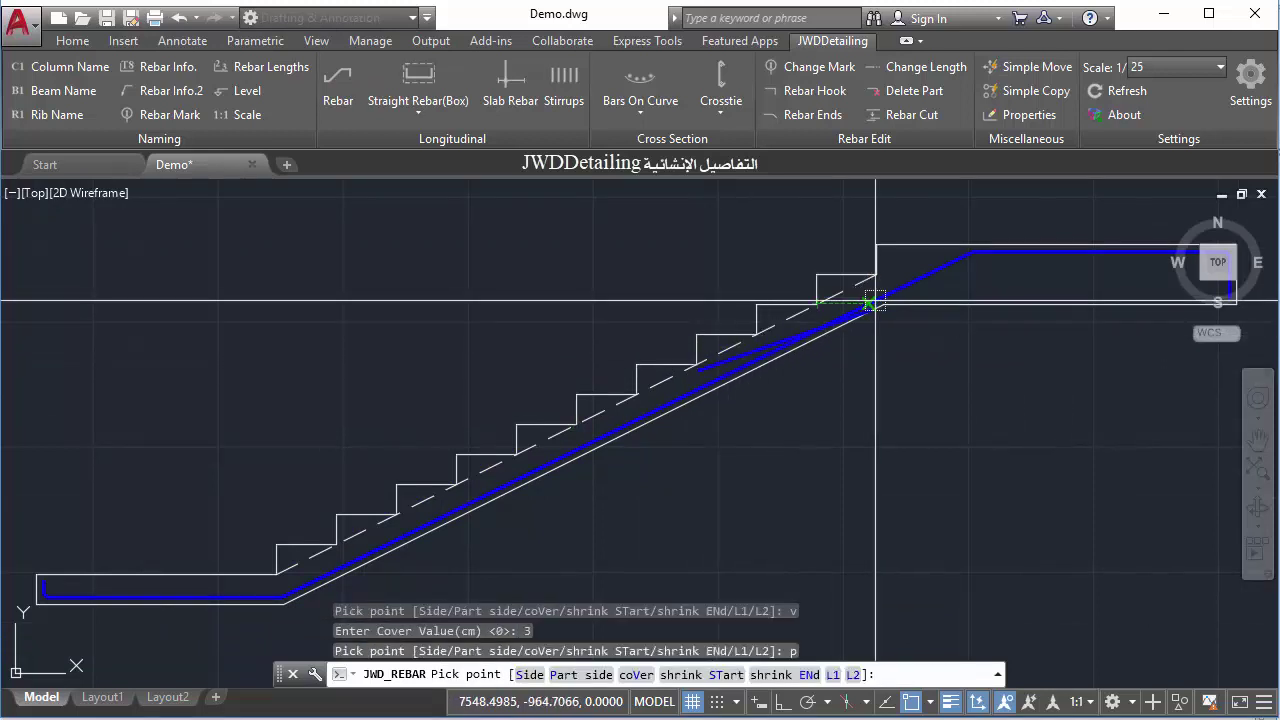
left_click(818, 303)
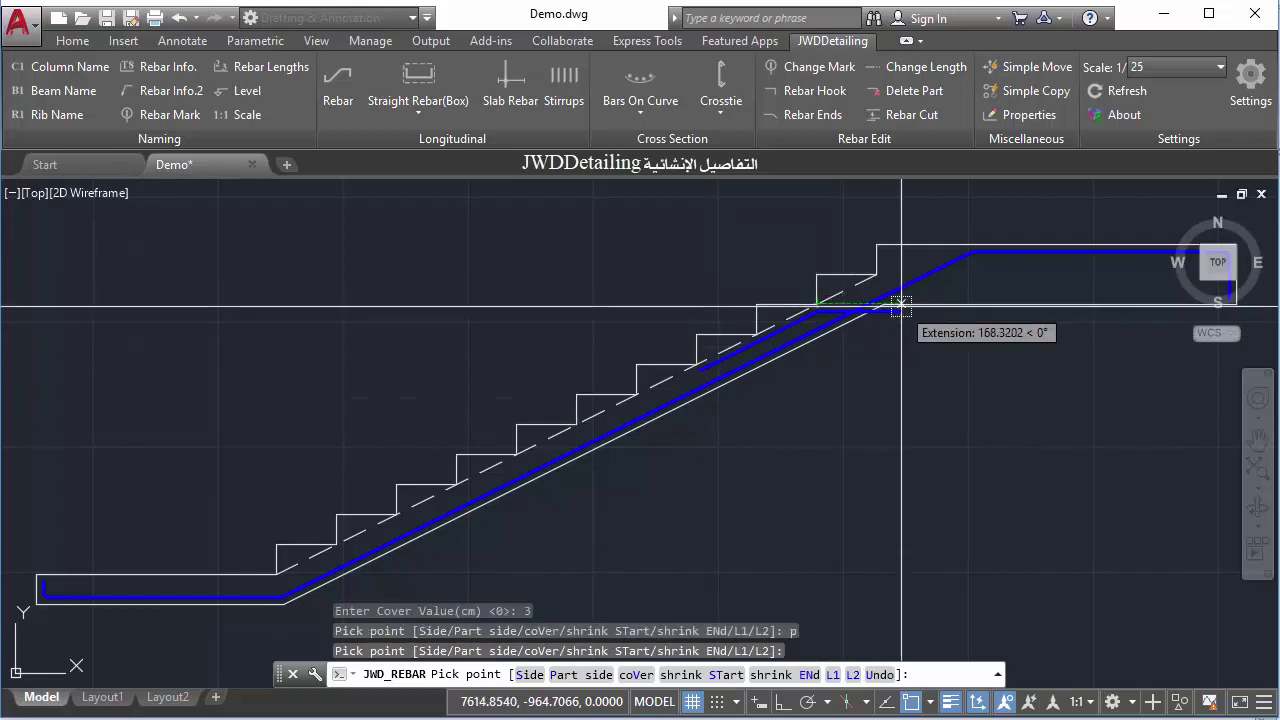
type("p")
key("Return")
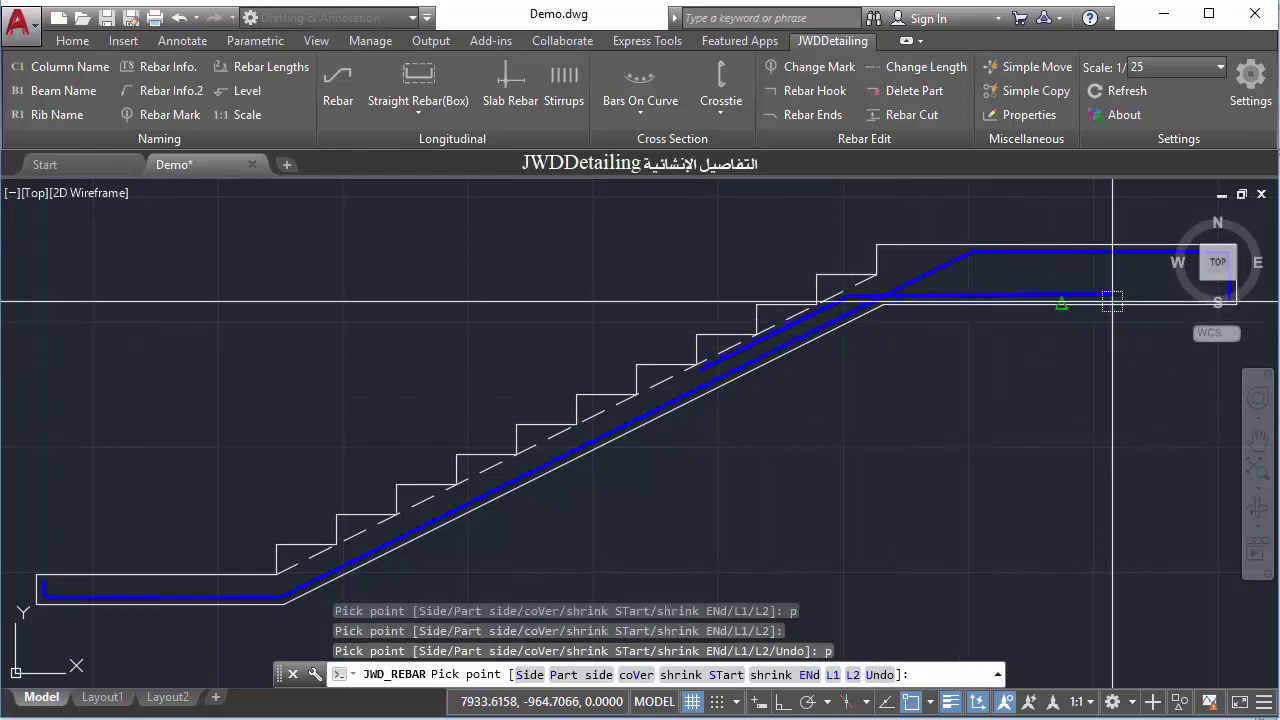
middle_click_drag(1112, 301, 928, 311)
left_click(1052, 312)
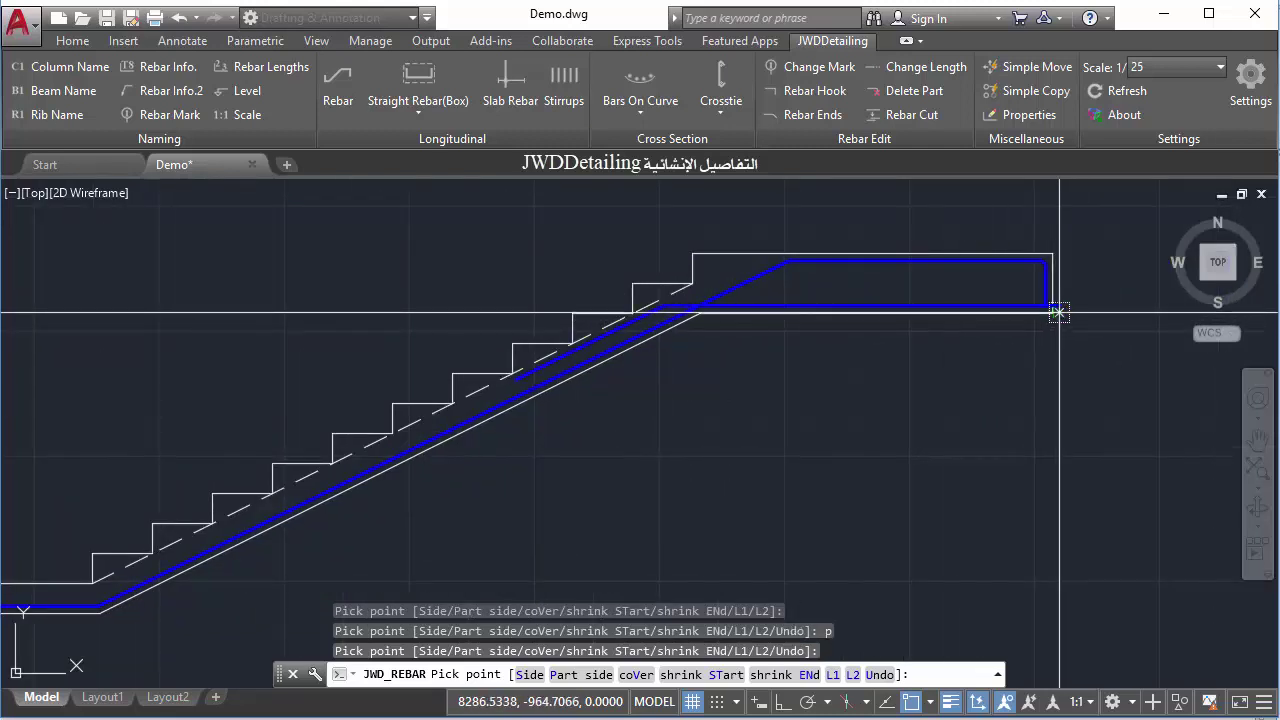
left_click(1053, 255)
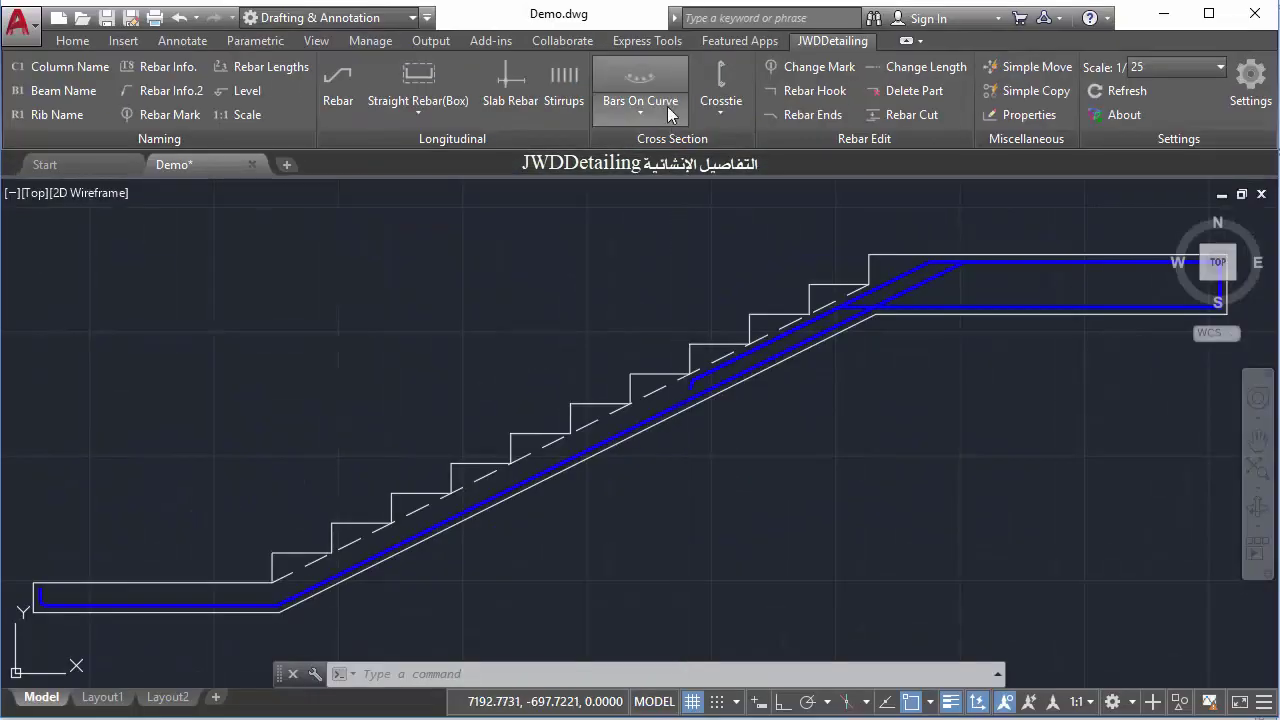
- Distribute sectioned bars along the landing's bottom bar
left_click(640, 85)
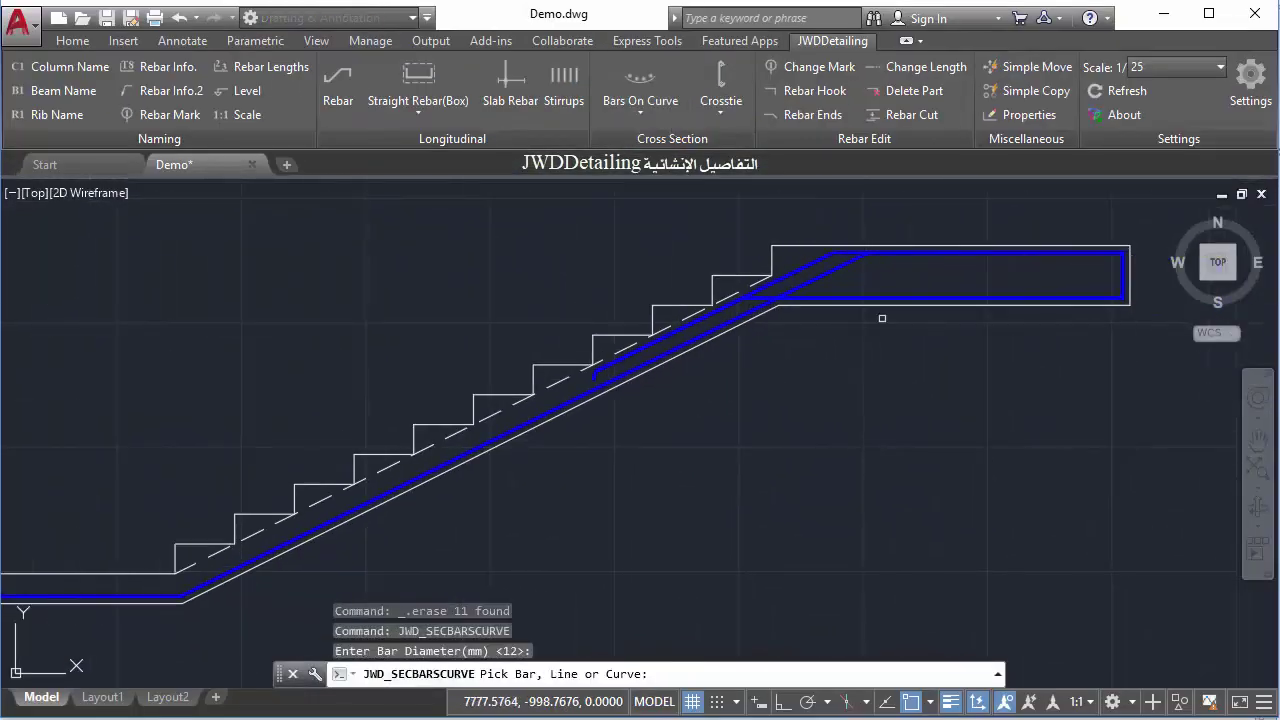
left_click(908, 299)
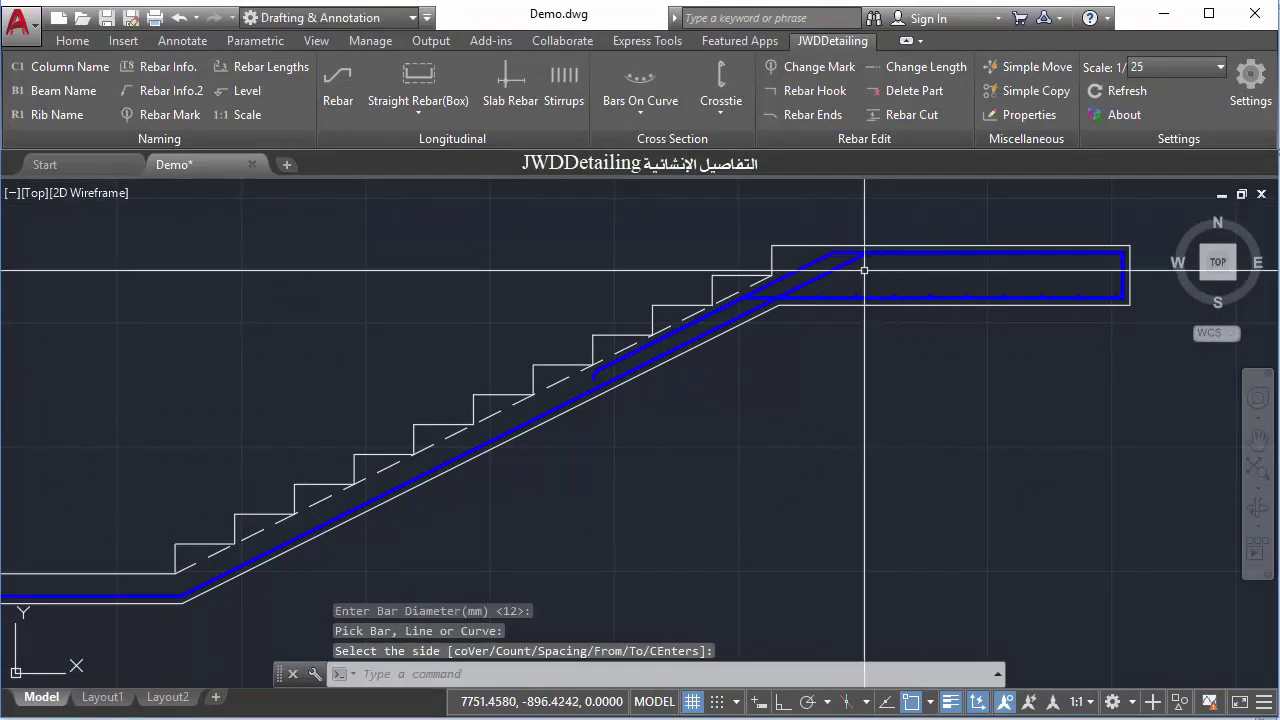
scroll(645, 331, "up", 2)
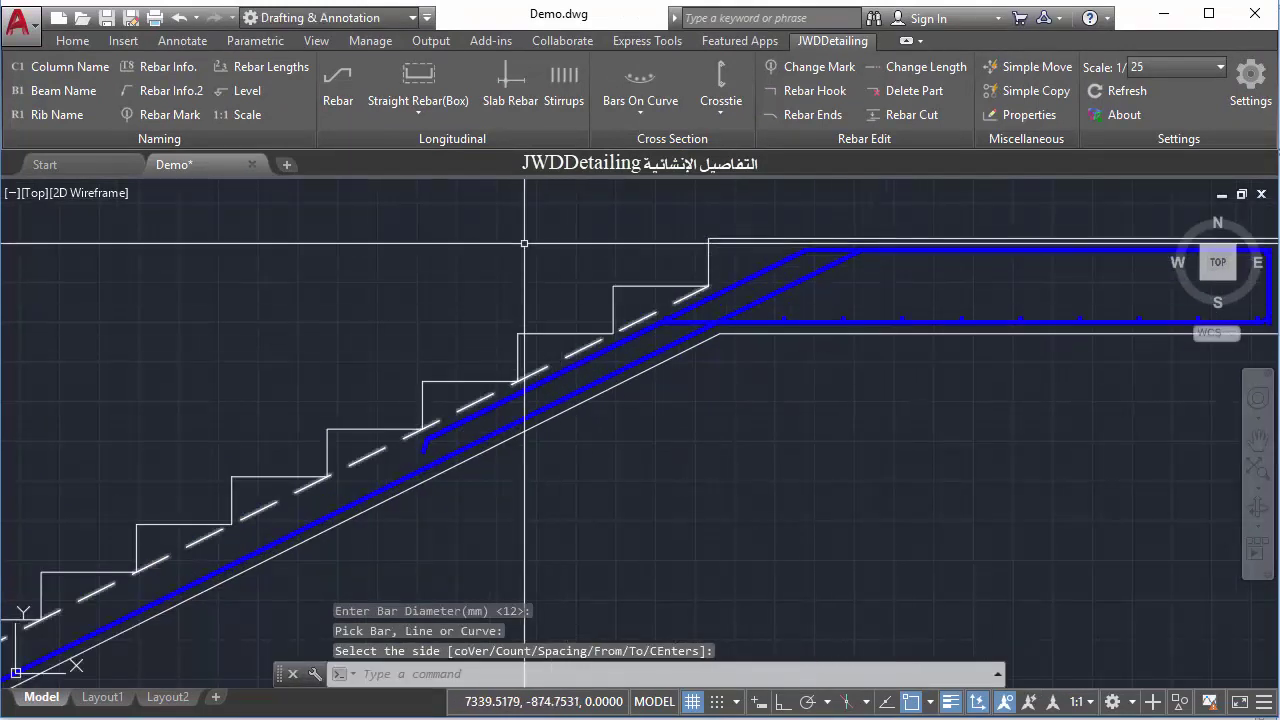
- Draw the first stair tie on the lowest step using default tie values
left_click(720, 112)
left_click(757, 345)
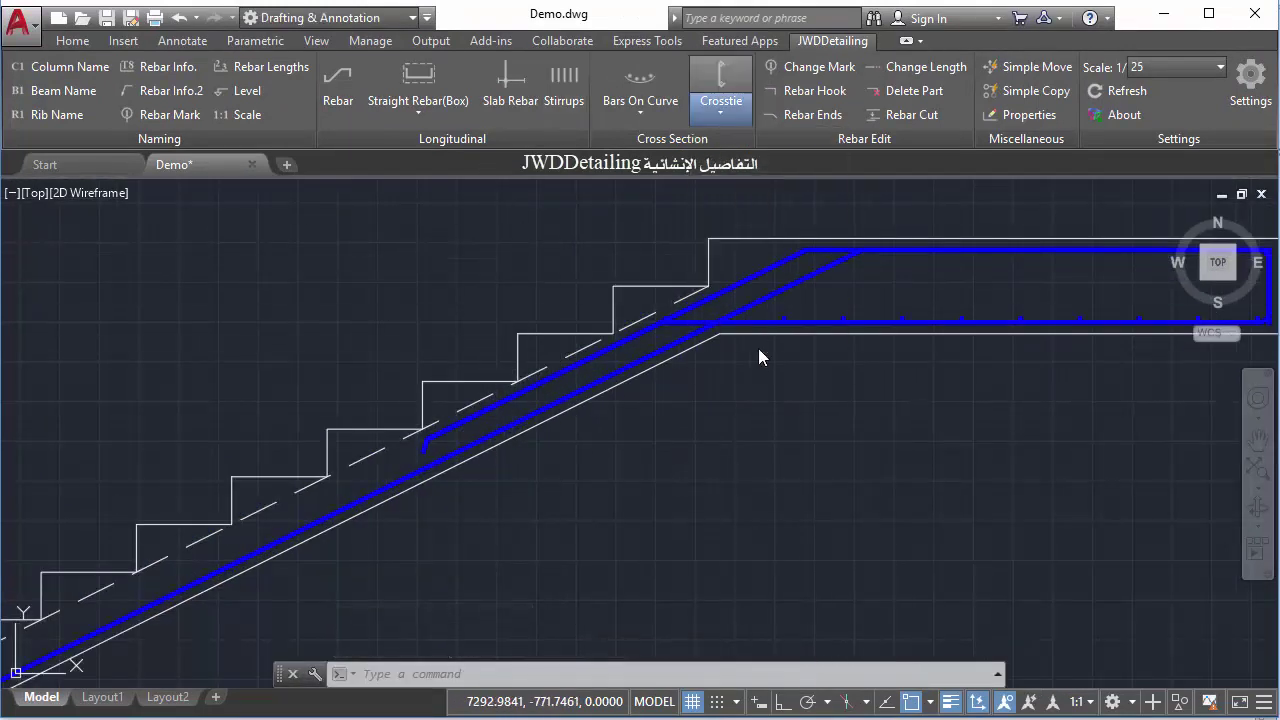
middle_click_drag(614, 429, 857, 321)
key("Return")
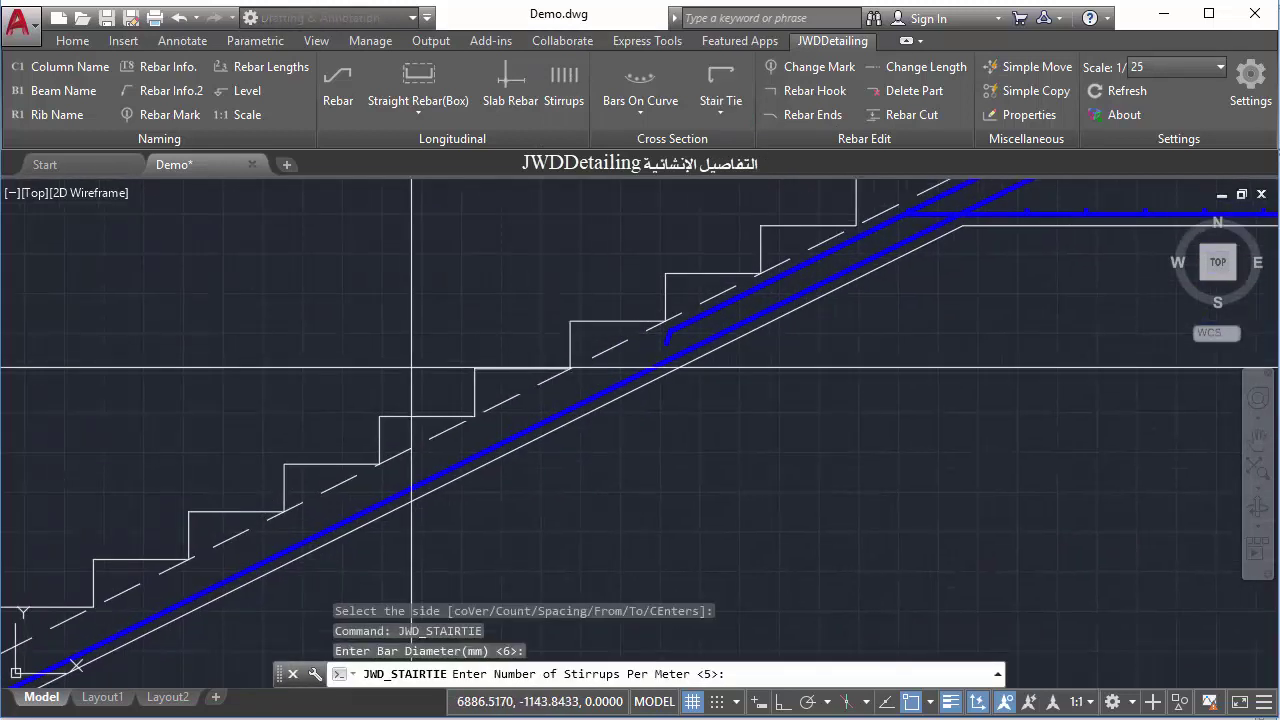
key("Return")
key("Return")
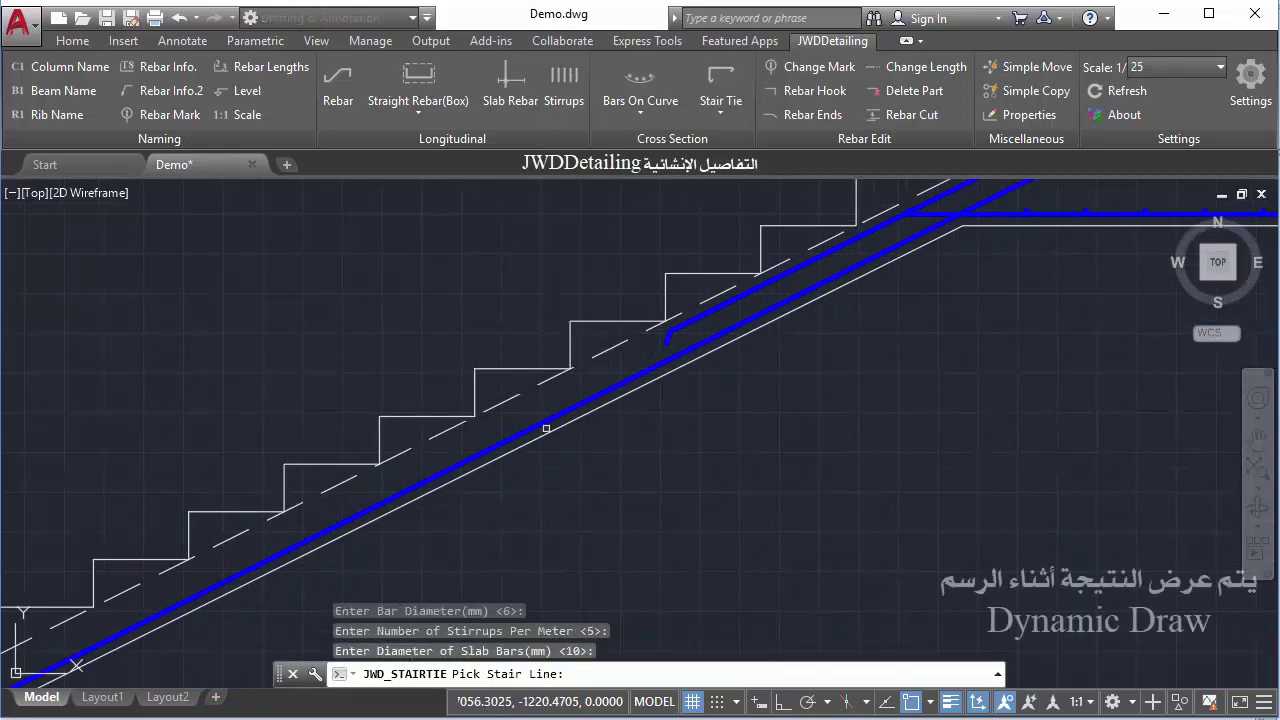
left_click(546, 428)
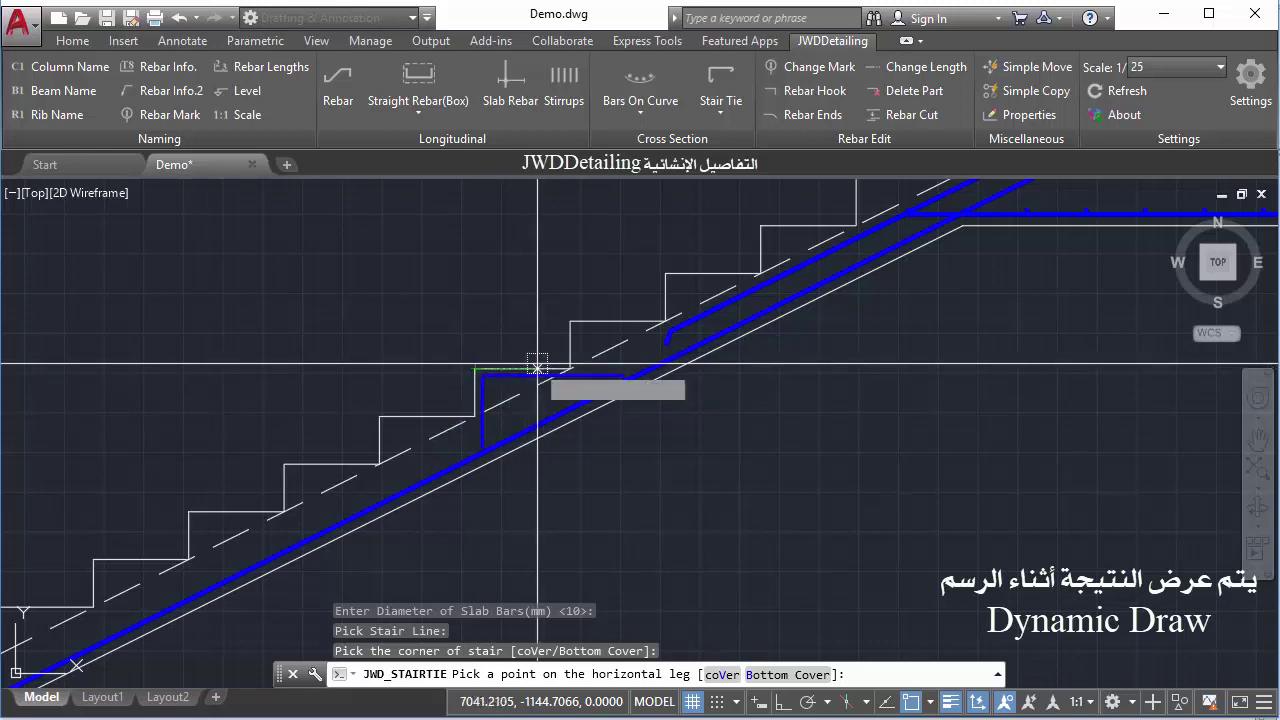
left_click(570, 370)
left_click(475, 415)
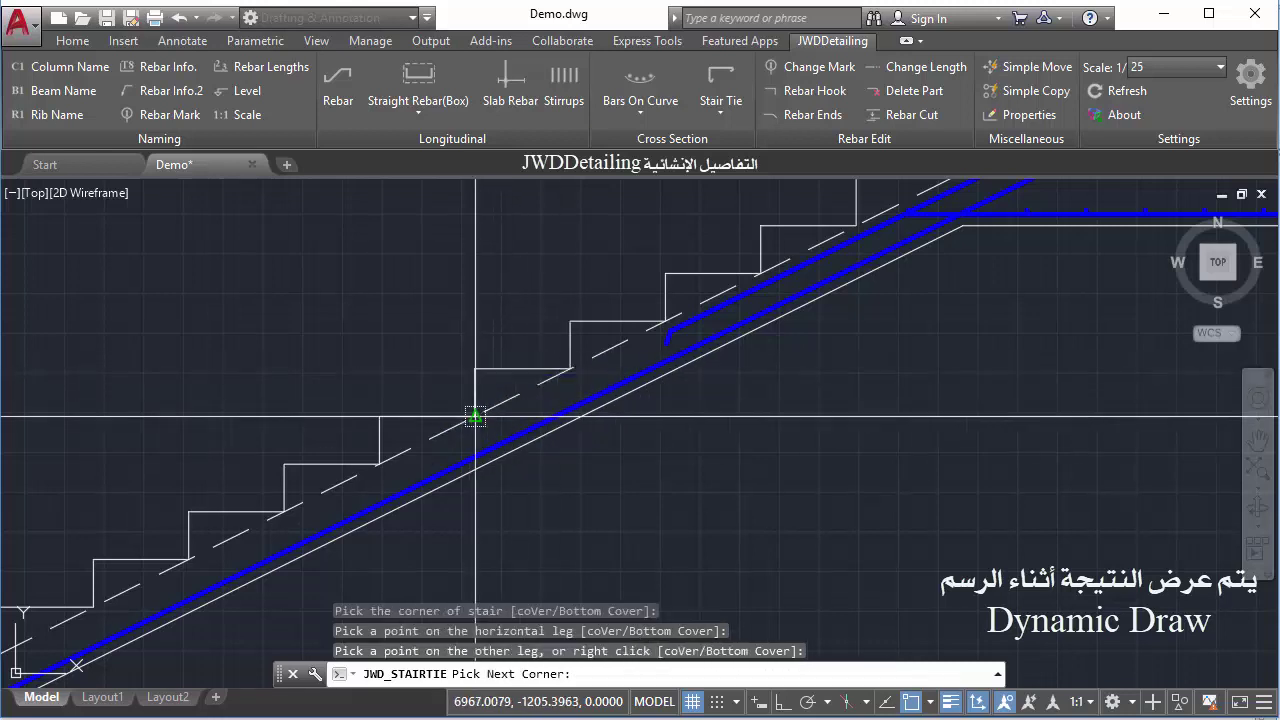
left_click(570, 322)
- Repeat stair ties on every step from the first to the last stair corner
scroll(294, 404, "down", 2)
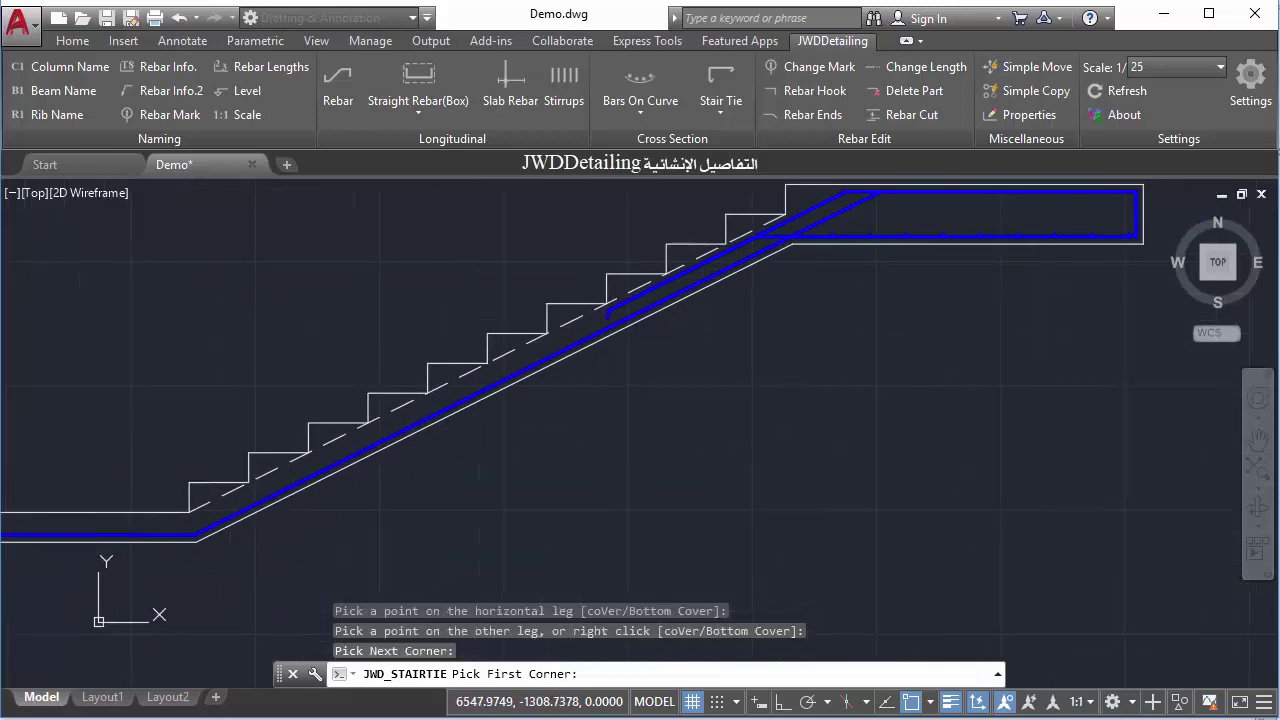
left_click(194, 486)
middle_click_drag(598, 308, 510, 389)
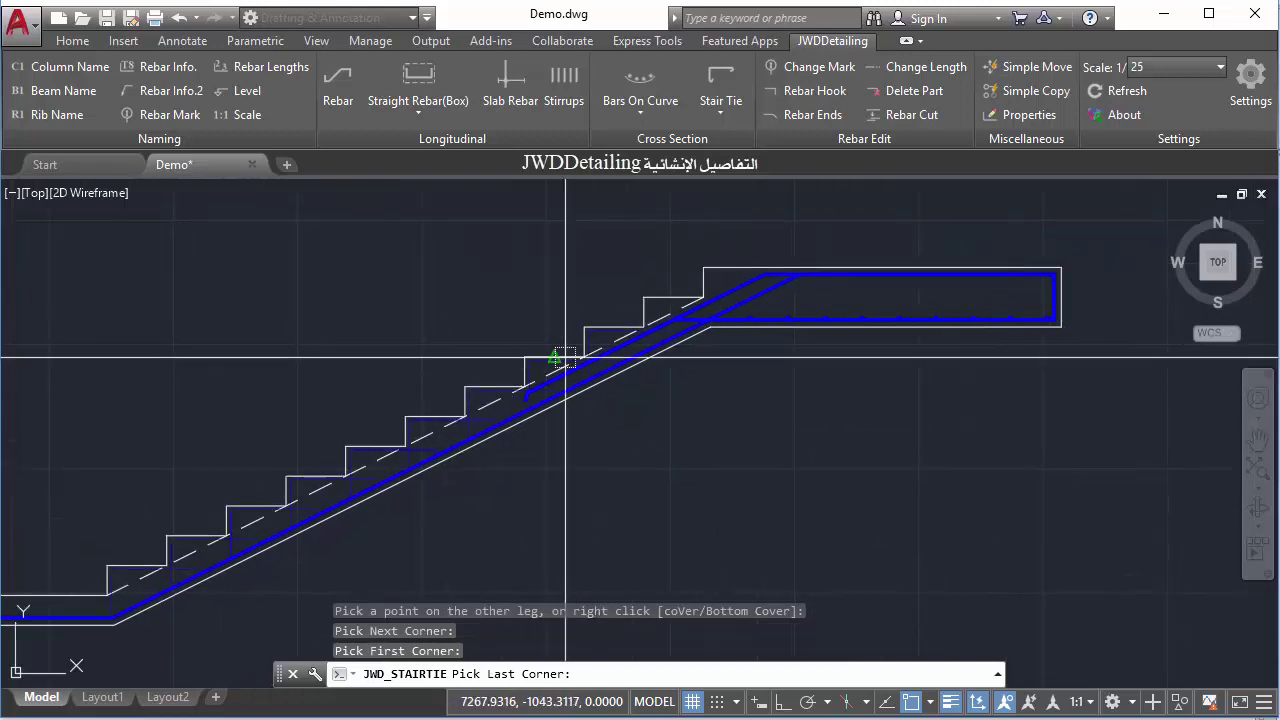
left_click(642, 301)
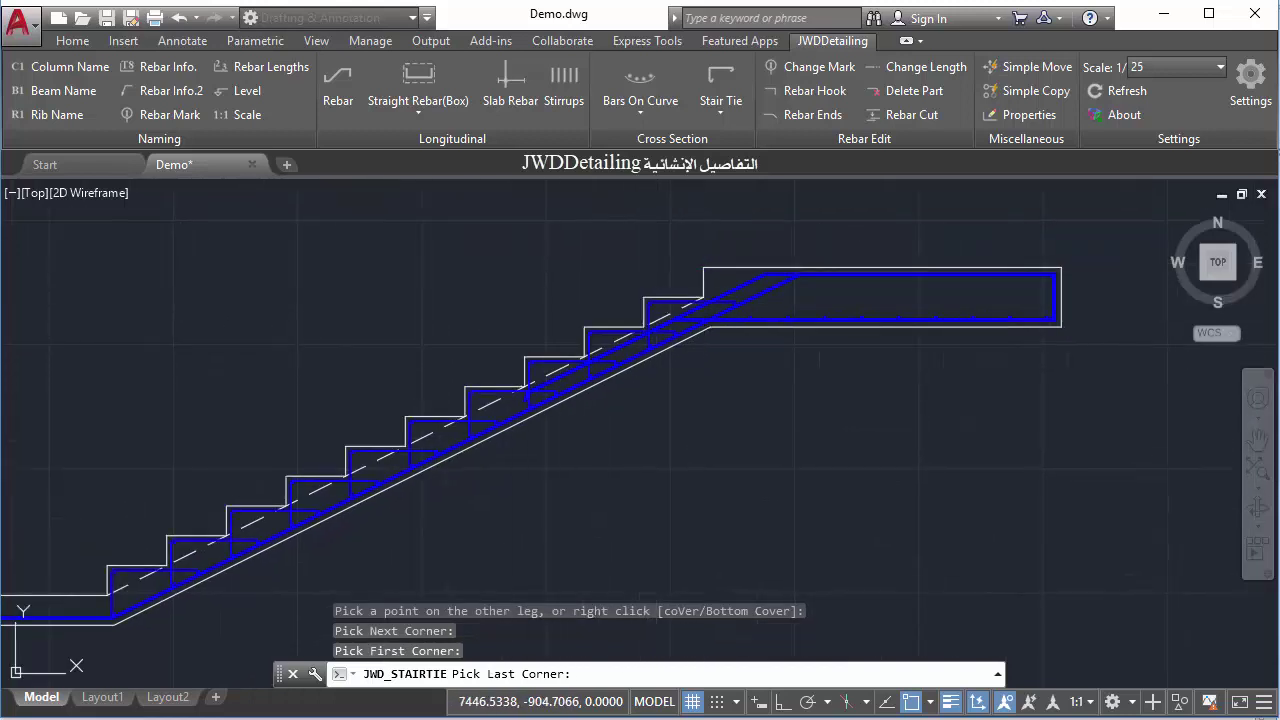
scroll(378, 413, "up", 2)
scroll(378, 413, "up", 2)
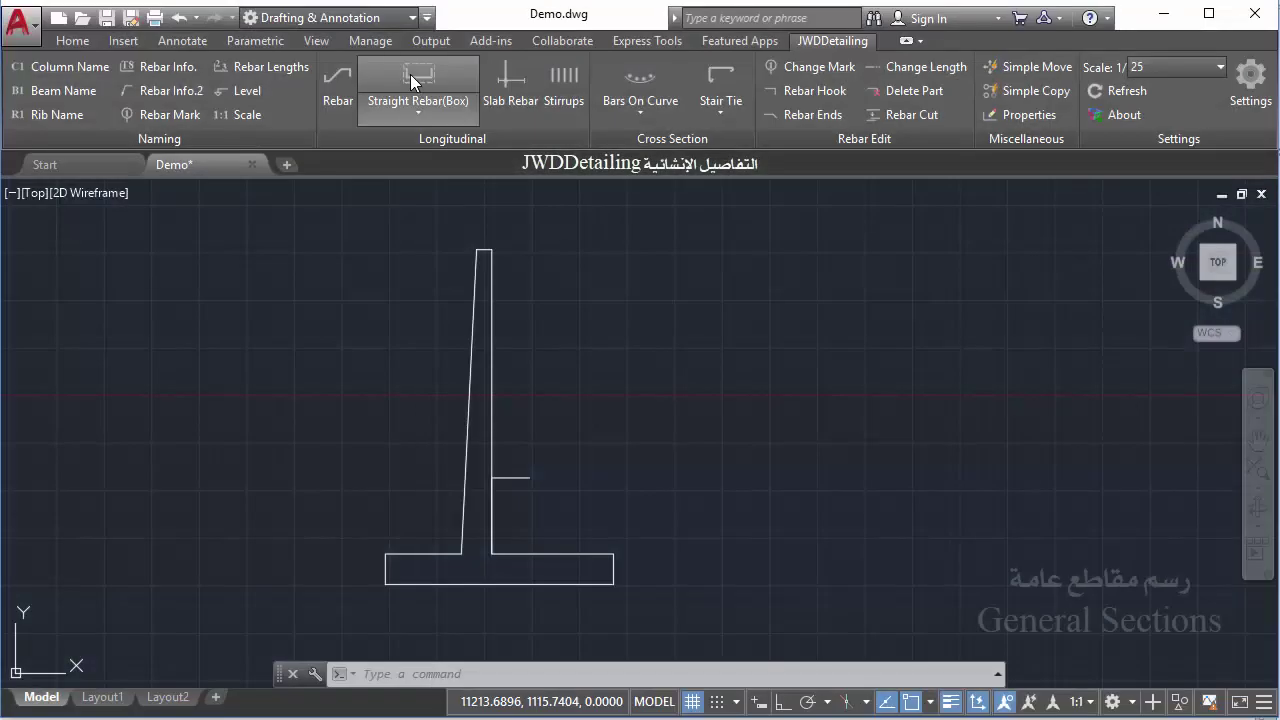
- Draw a closed box bar inside the footing at the default bar diameter
left_click(410, 74)
key("Return")
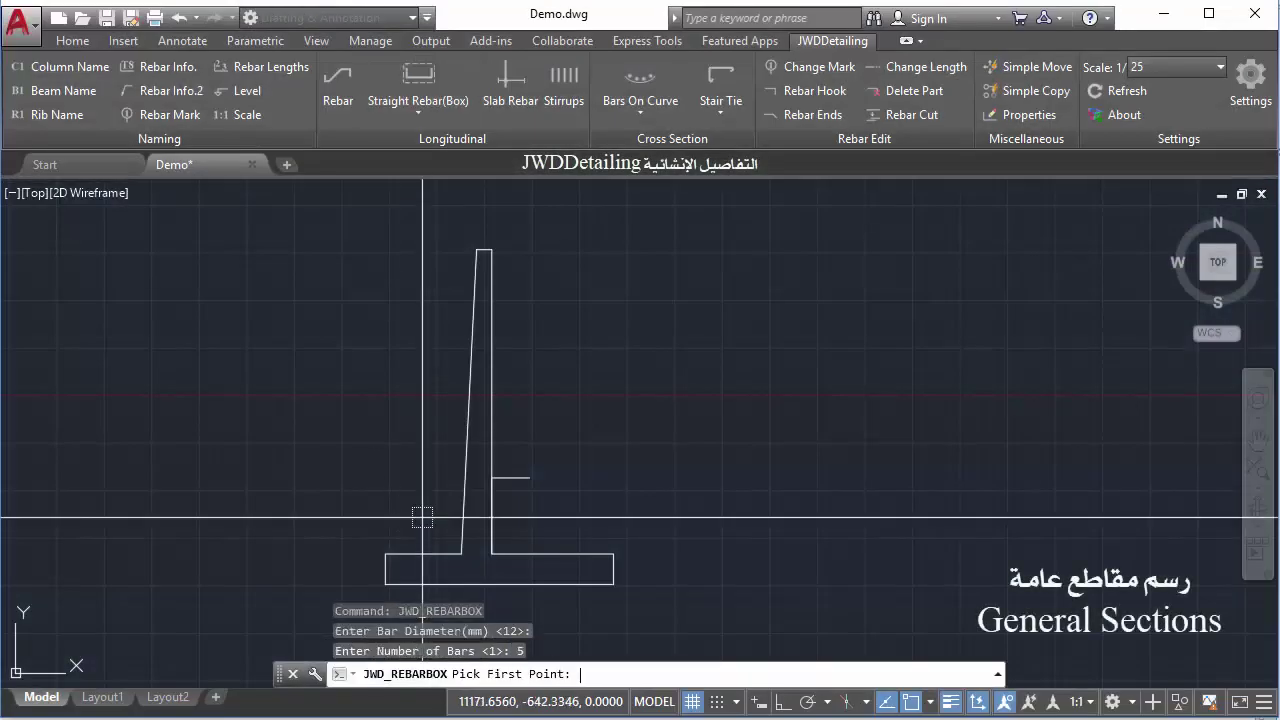
scroll(385, 570, "up", 4)
left_click(393, 512)
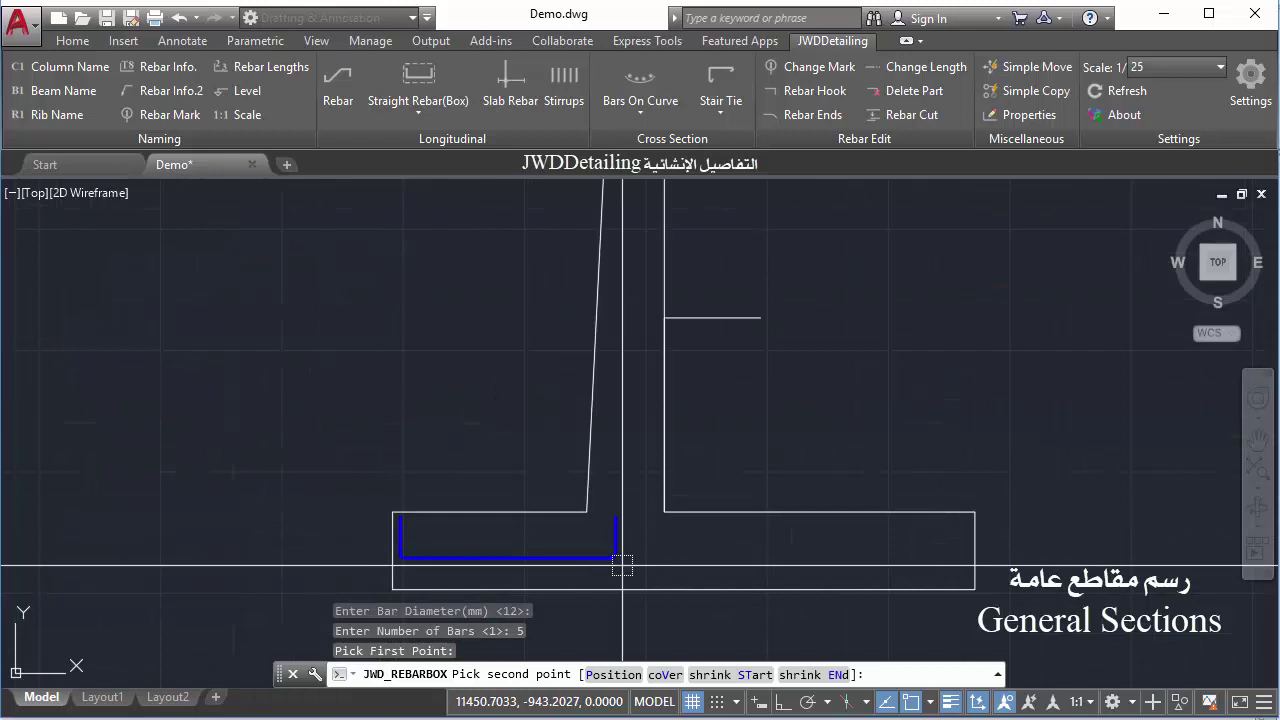
left_click(970, 589)
type("p")
key("Return")
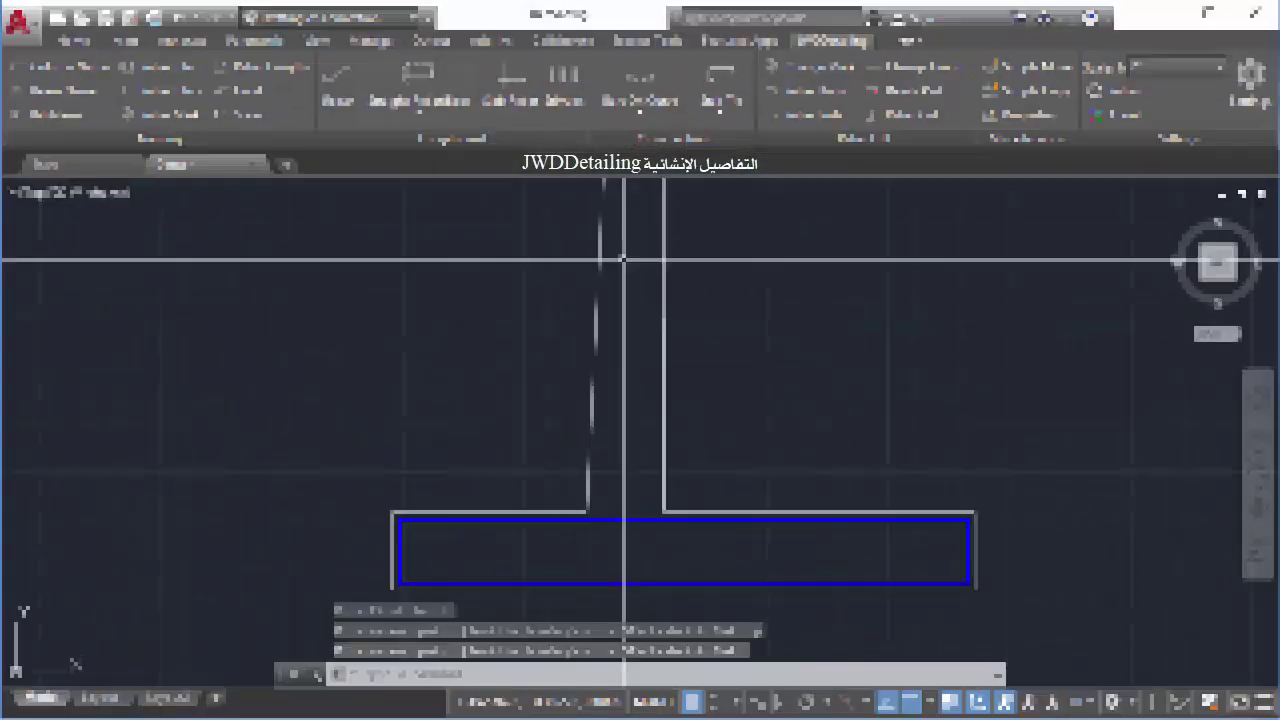
- Draw a single bar from the footing bottom up into the wall stem at 3 cm cover
left_click(338, 90)
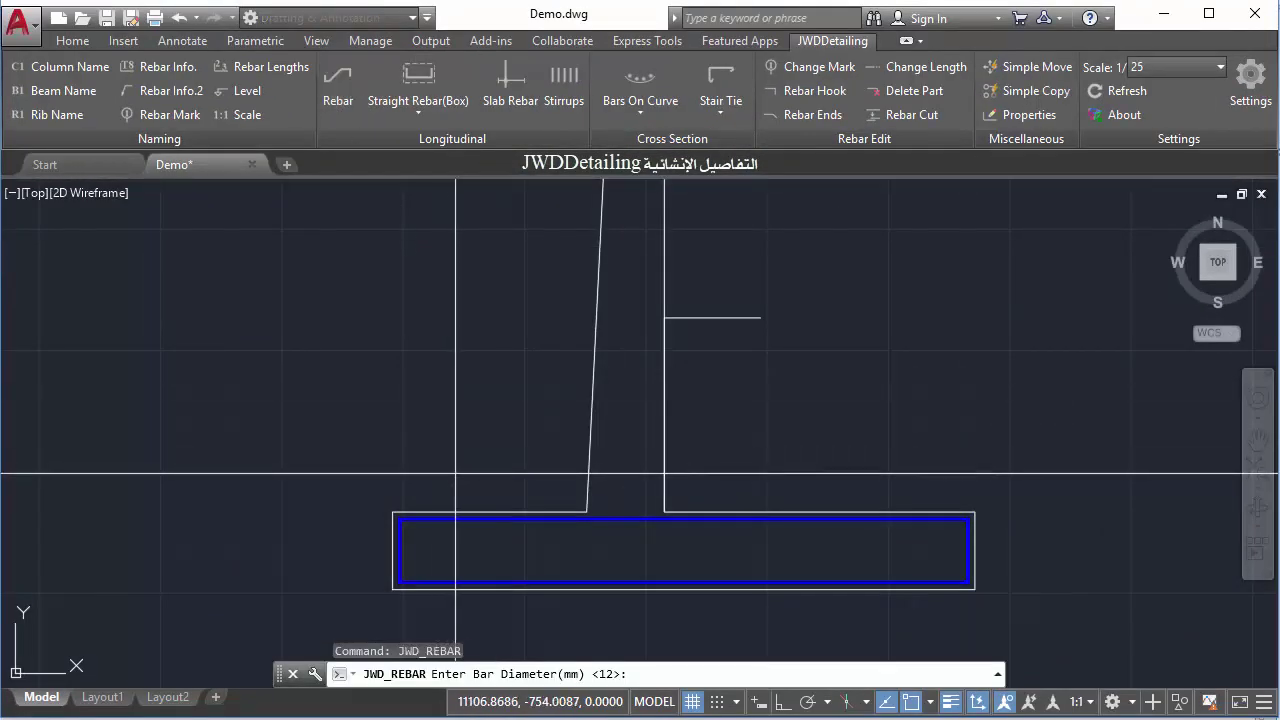
middle_click_drag(429, 463, 406, 409)
key("Return")
key("Return")
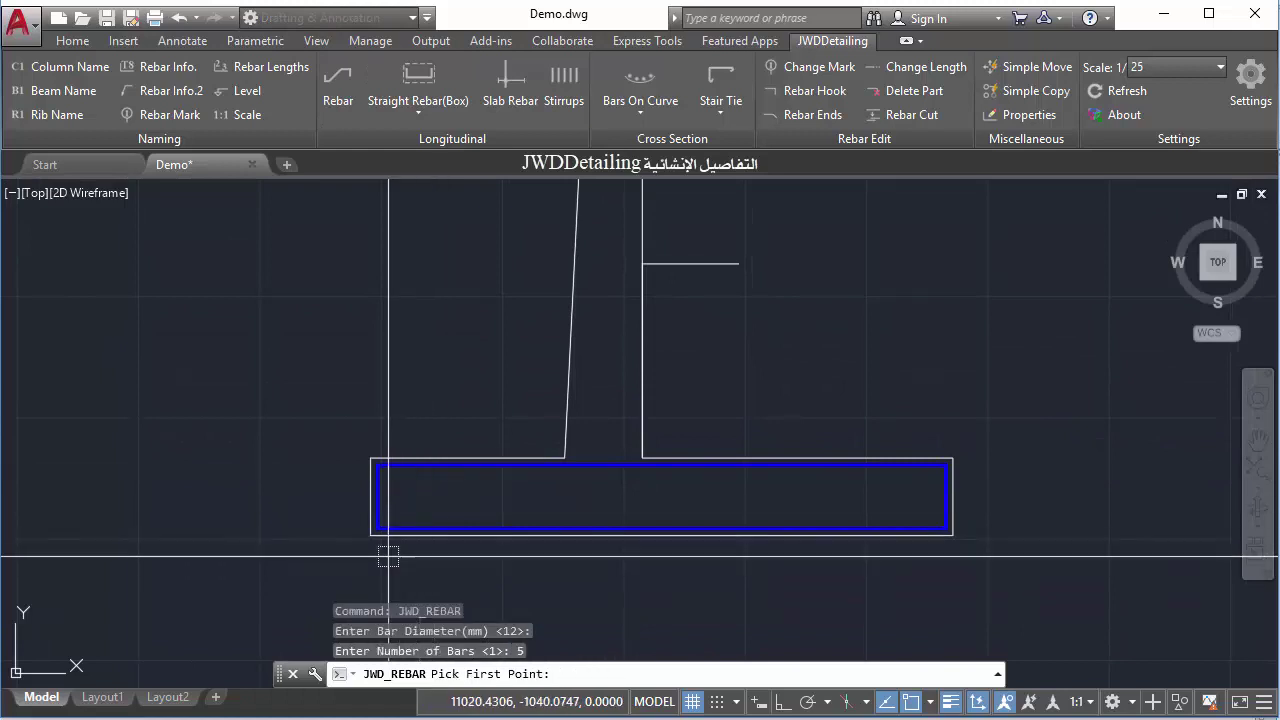
left_click(371, 535)
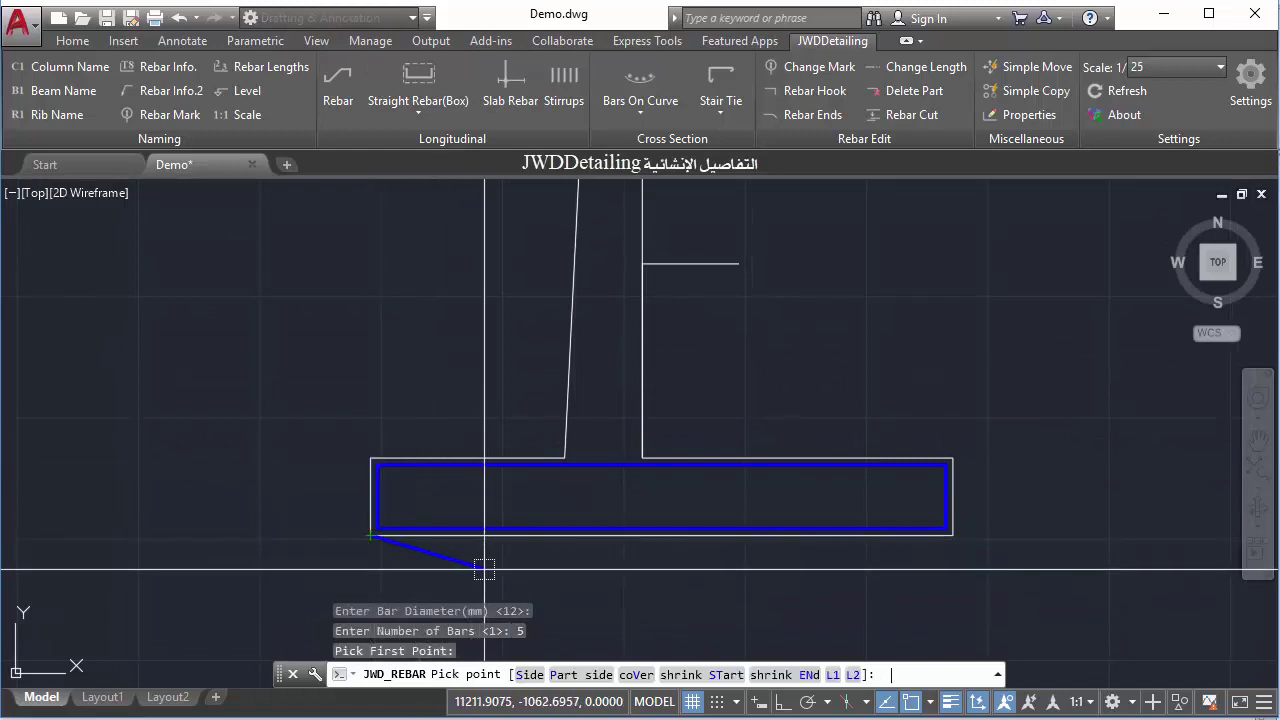
type("v")
key("Return")
type("3")
key("Return")
key("Return")
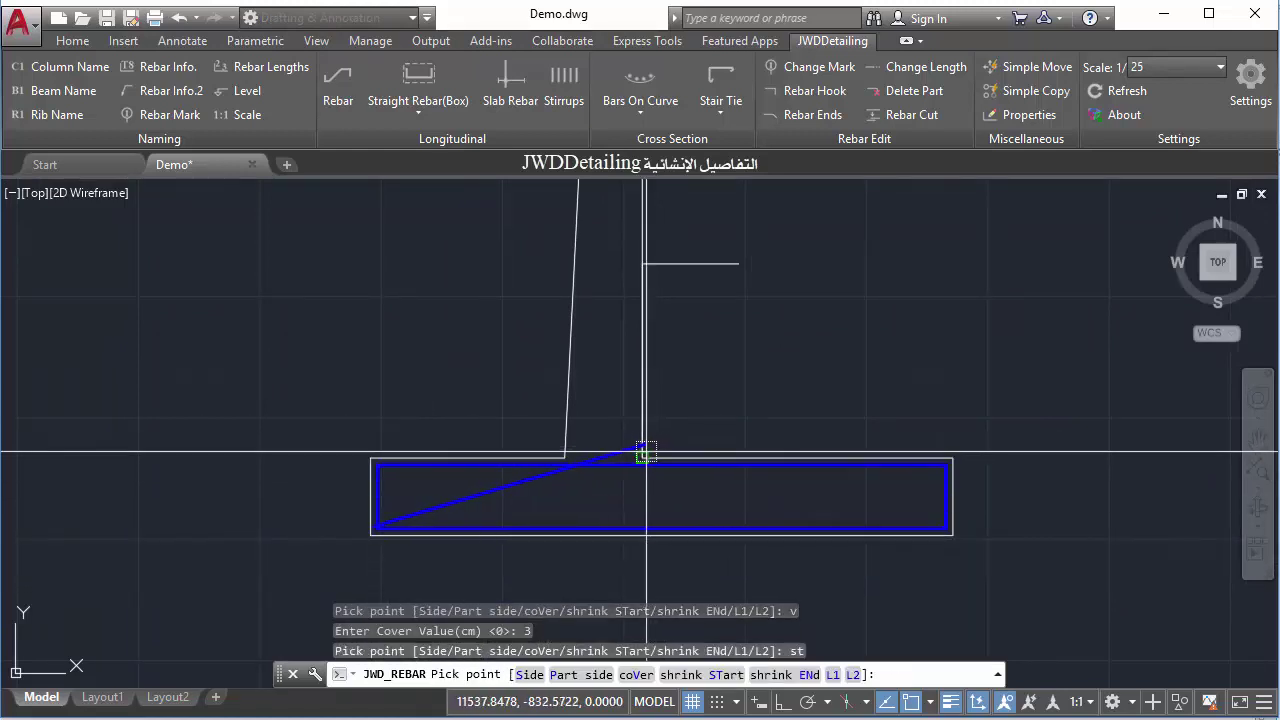
left_click(649, 537)
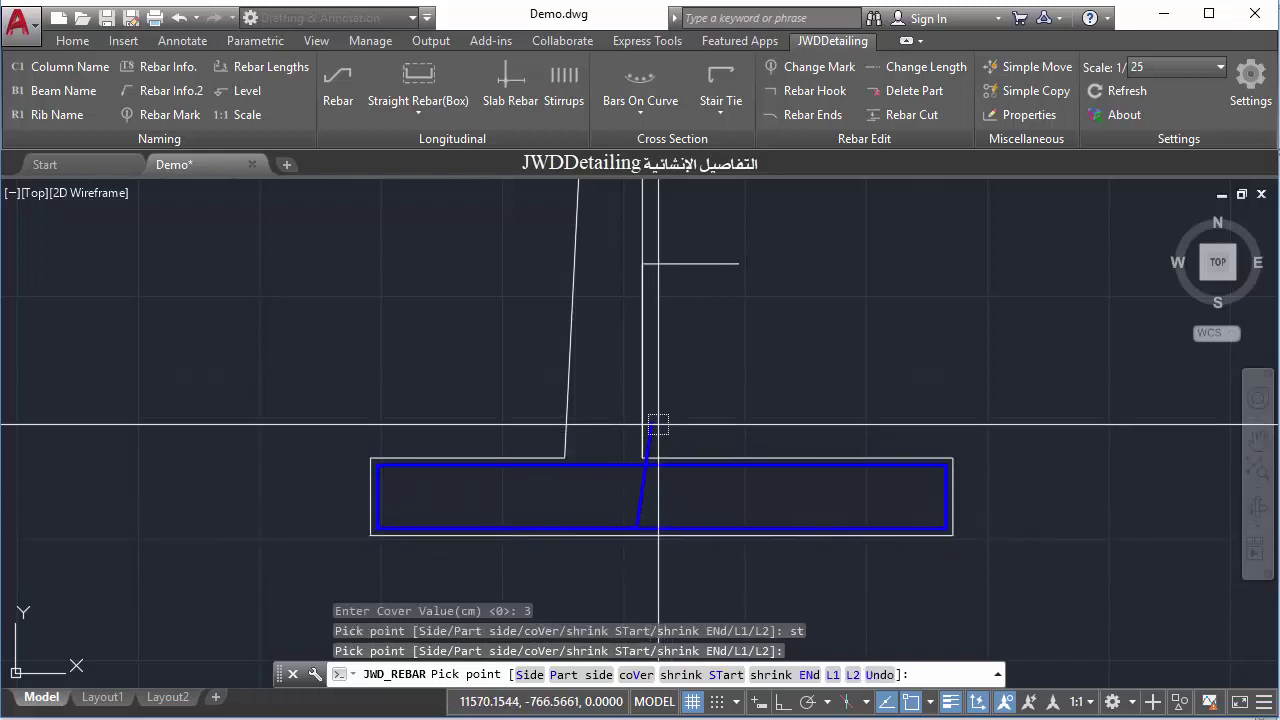
left_click(642, 265)
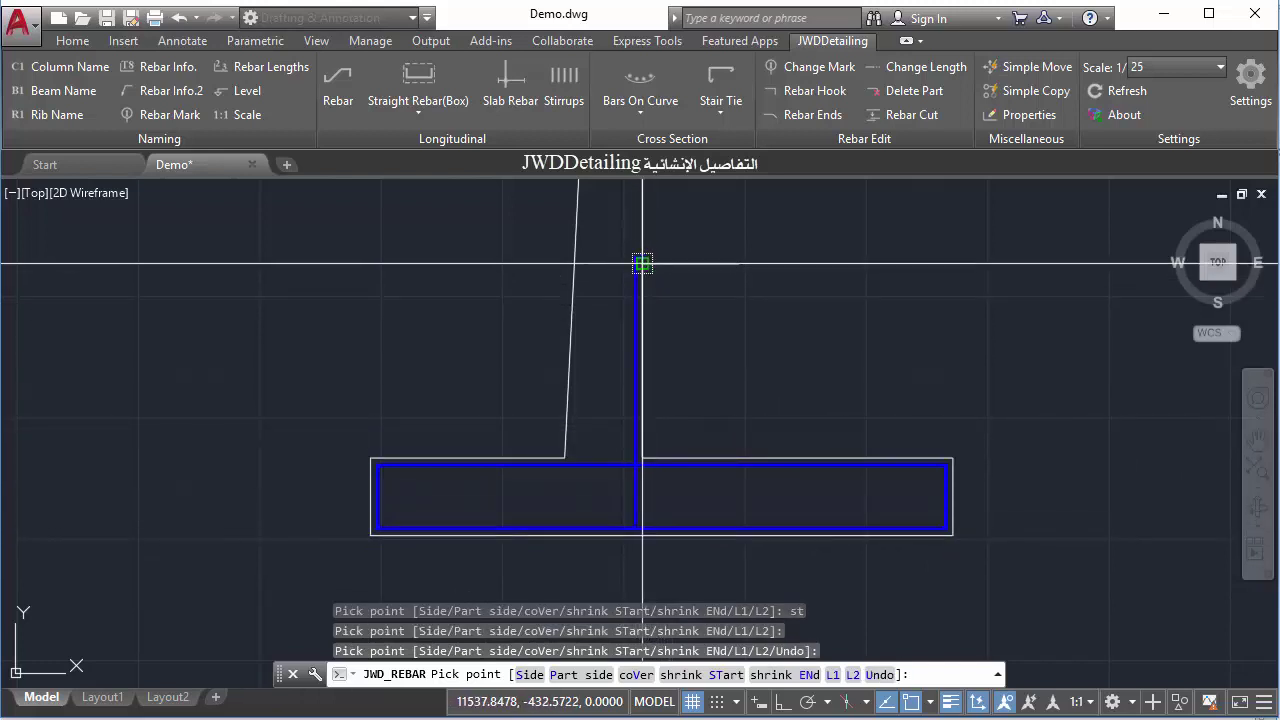
key("Return")
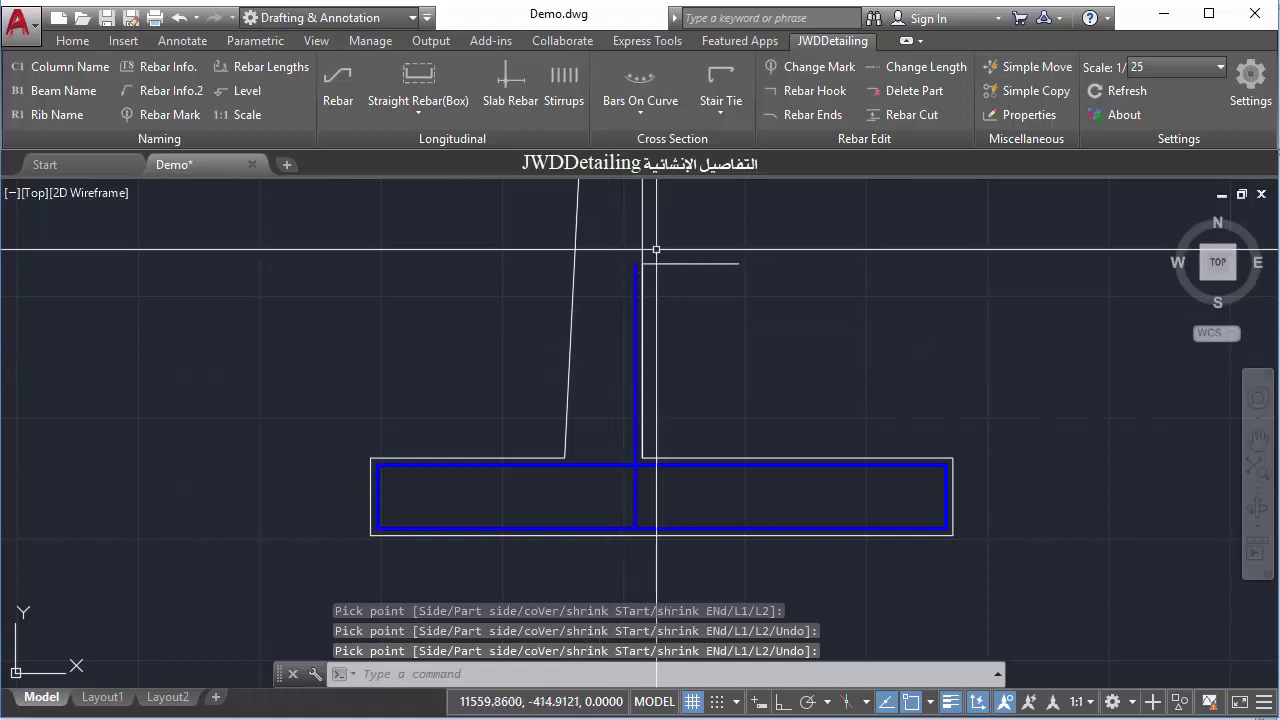
left_click(811, 115)
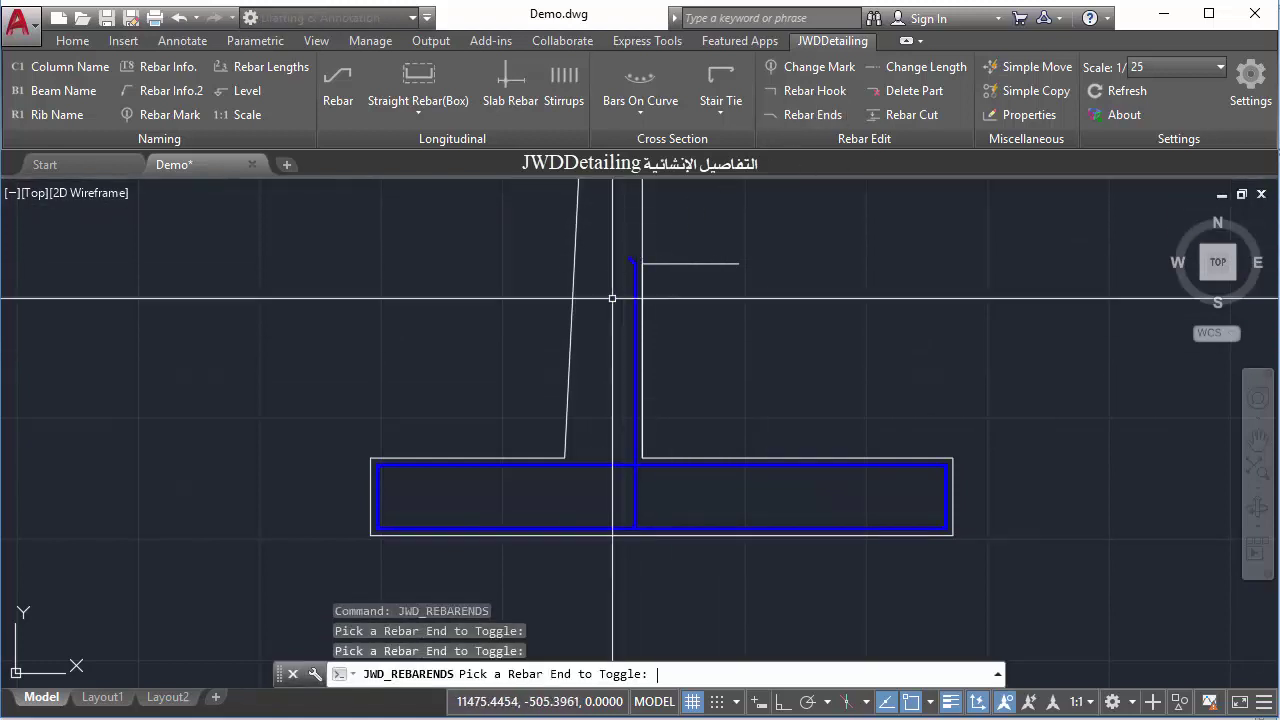
key("Escape")
- Add a 5-bar rebar up the stem's right face at 3 cm cover, bent across the wall top
left_click(340, 88)
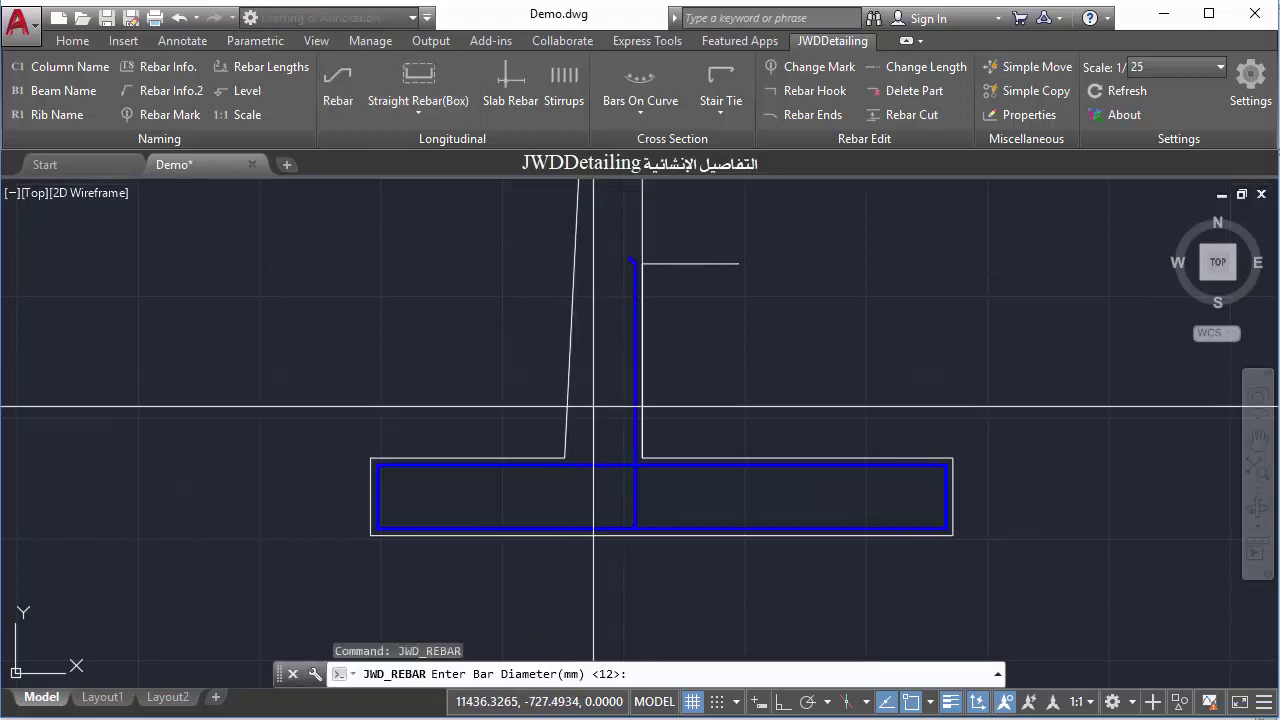
type("5")
key("Return")
left_click(641, 458)
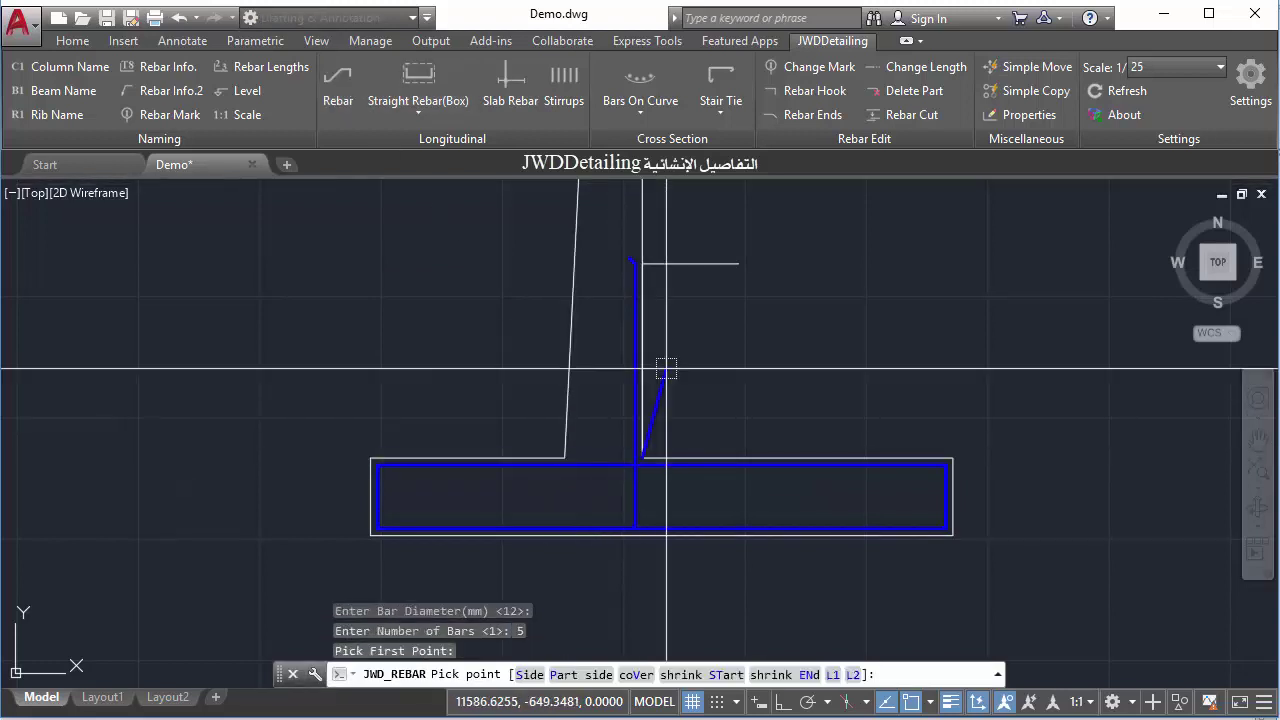
type("v")
key("Return")
type("3")
key("Return")
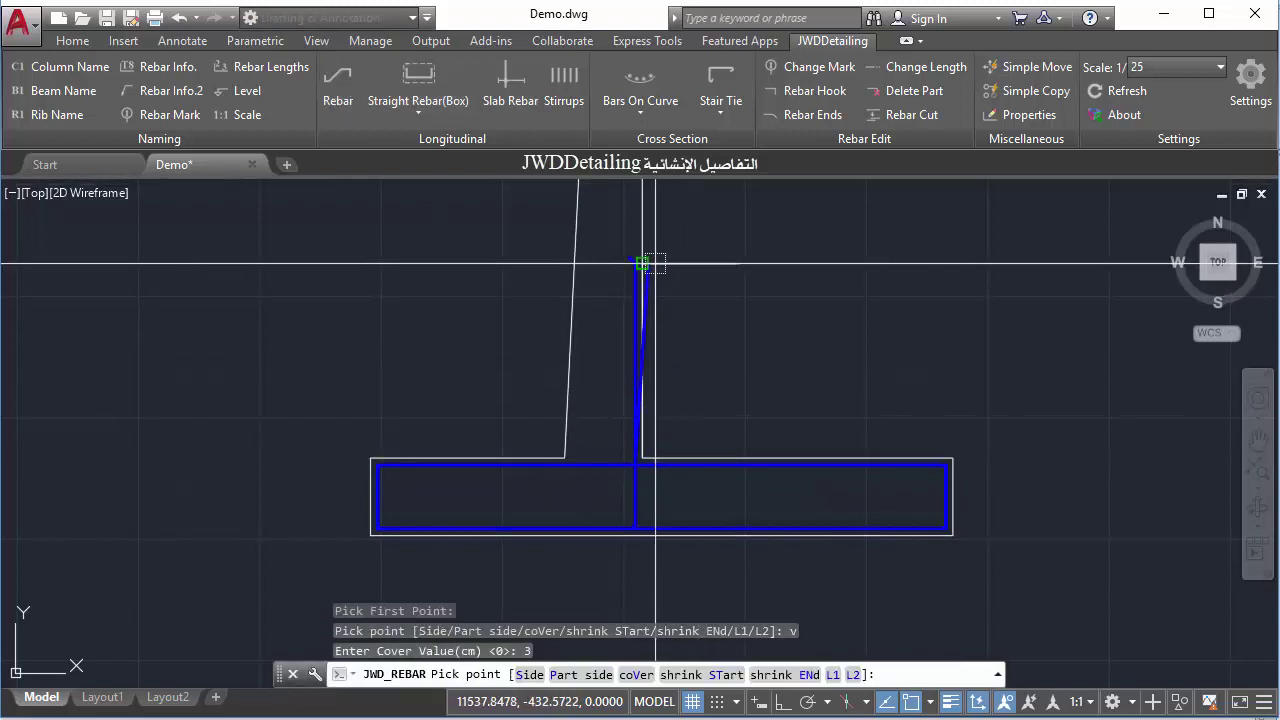
middle_click_drag(651, 263, 624, 587)
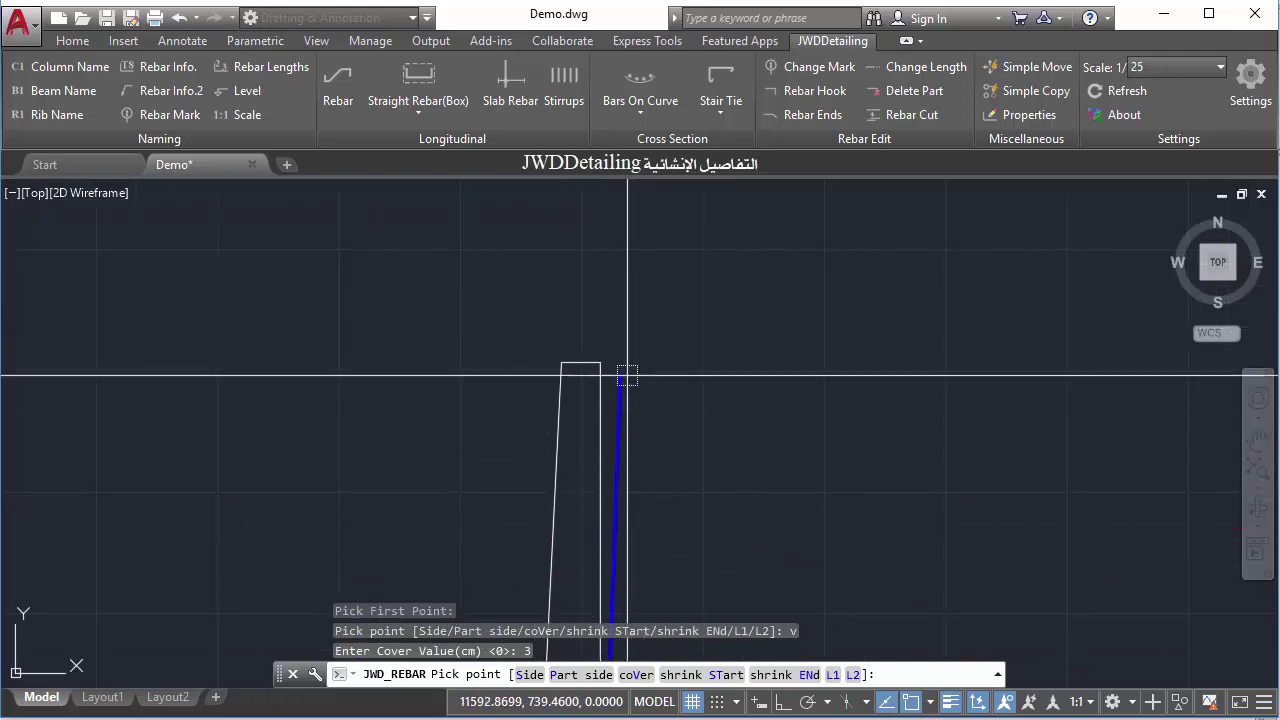
left_click(581, 362)
left_click(558, 360)
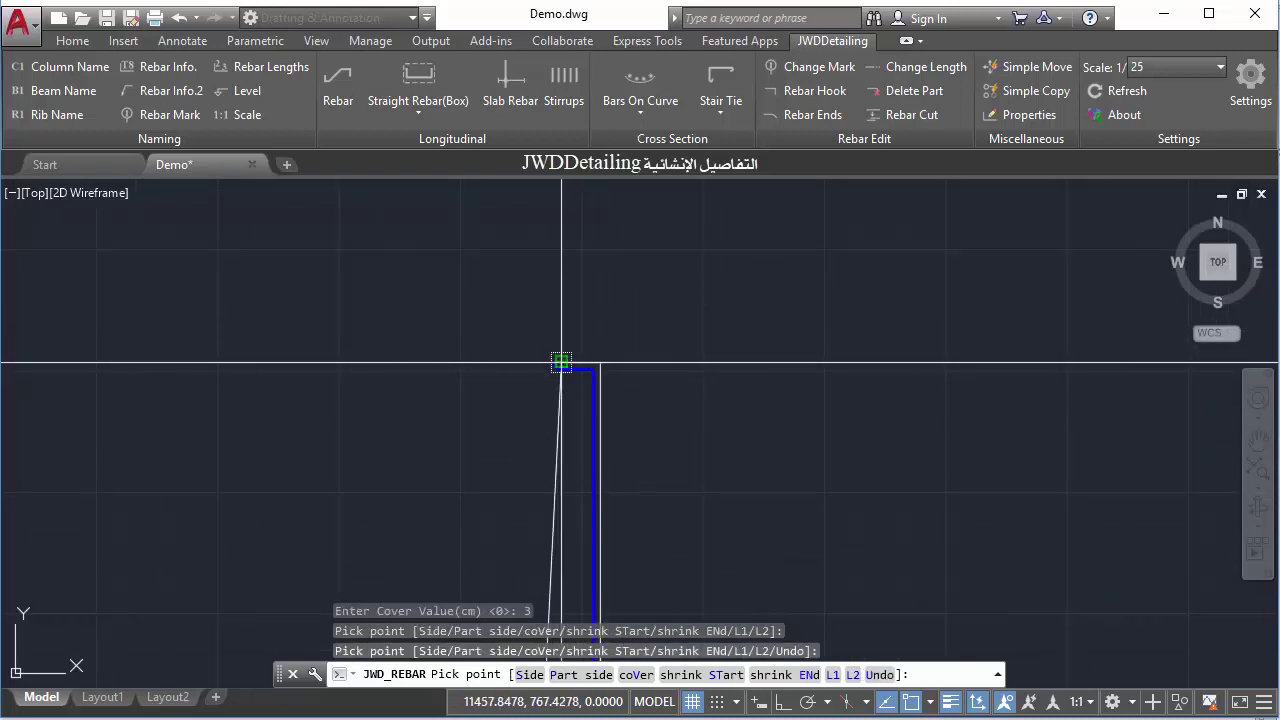
type("en")
middle_click_drag(558, 358, 588, 230)
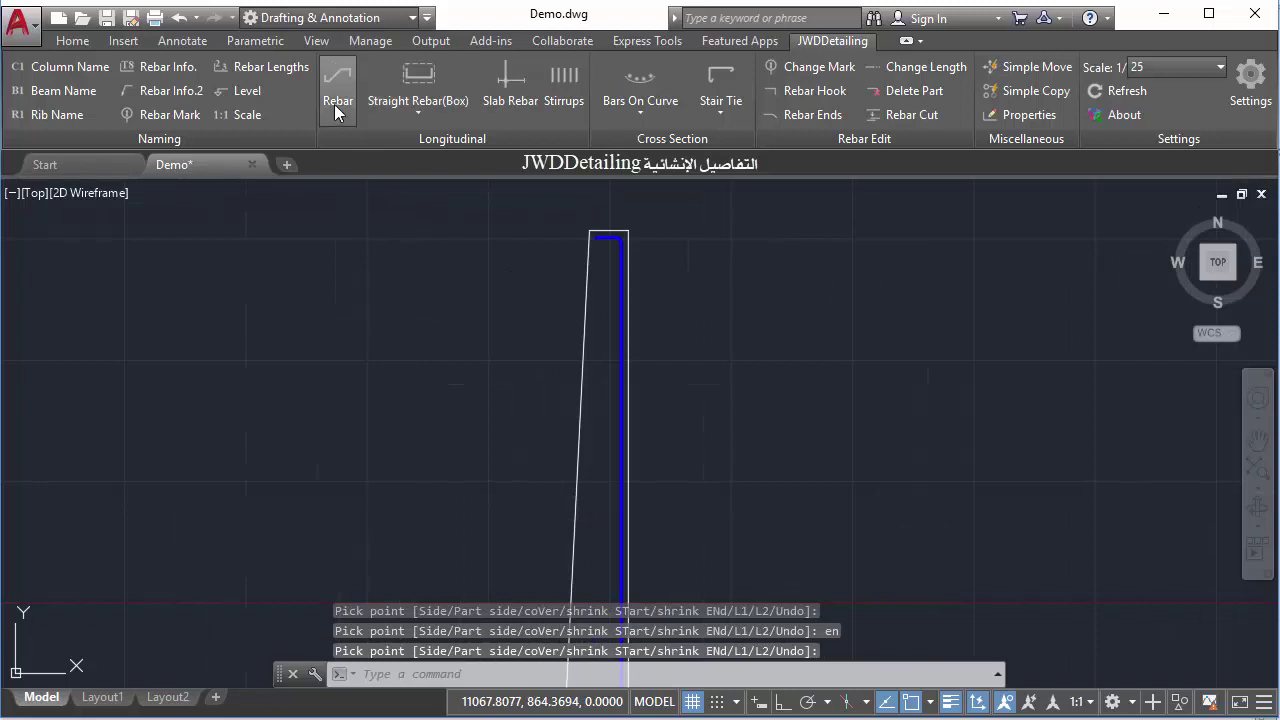
left_click(334, 104)
- Place a 5-bar, 12 mm rebar down the sloped face at 3 cm cover, bent at the wall-footing corner
key("Return")
type("5")
key("Return")
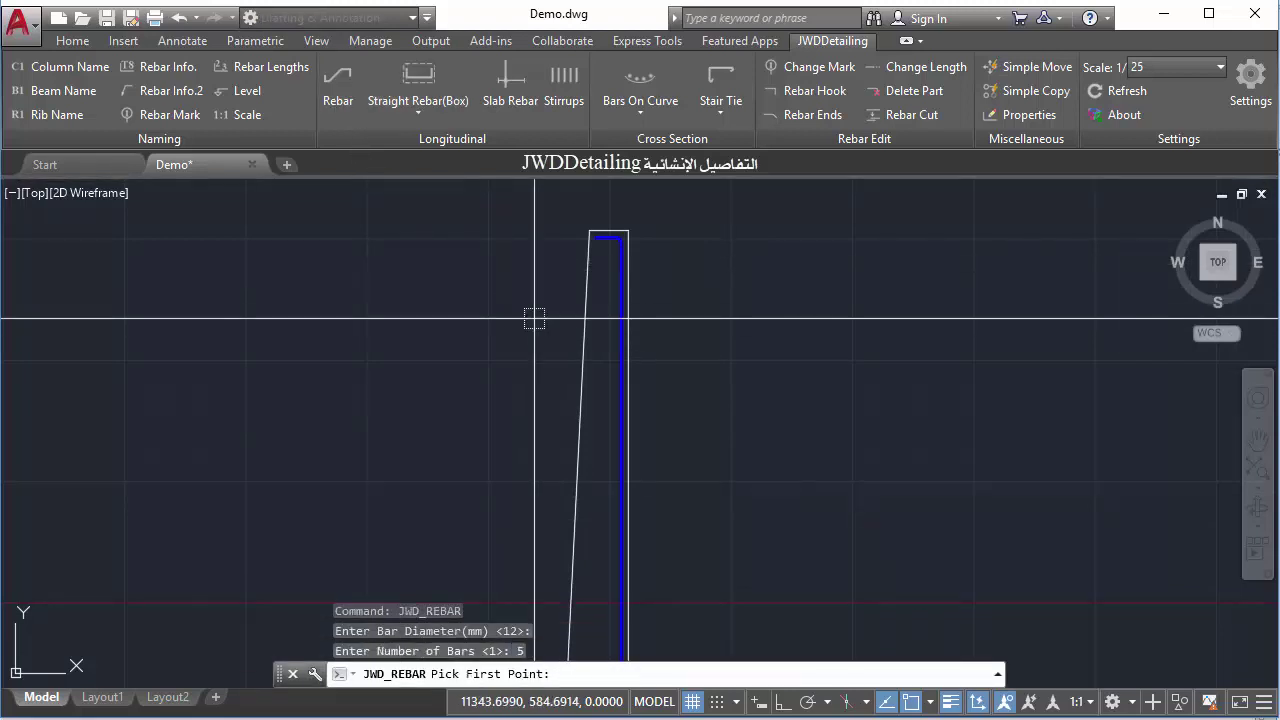
left_click(589, 233)
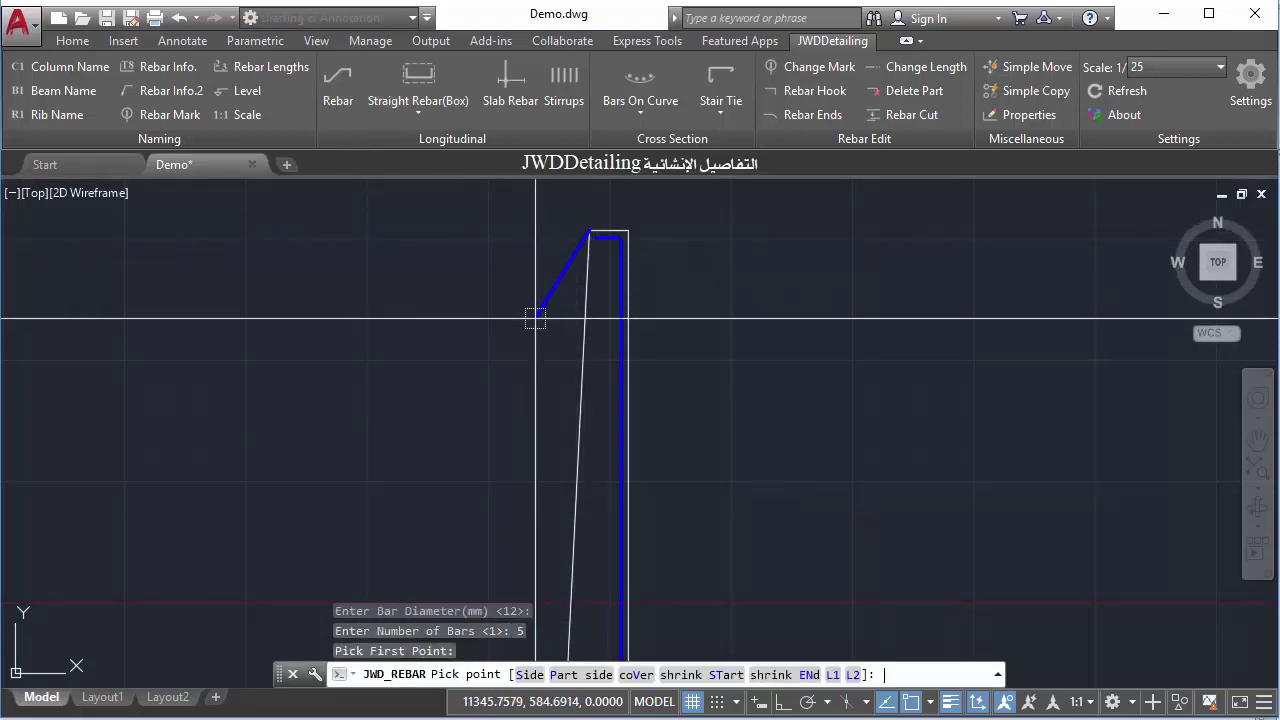
type("v")
key("Return")
type("3")
key("Return")
key("Return")
middle_click_drag(517, 486, 530, 335)
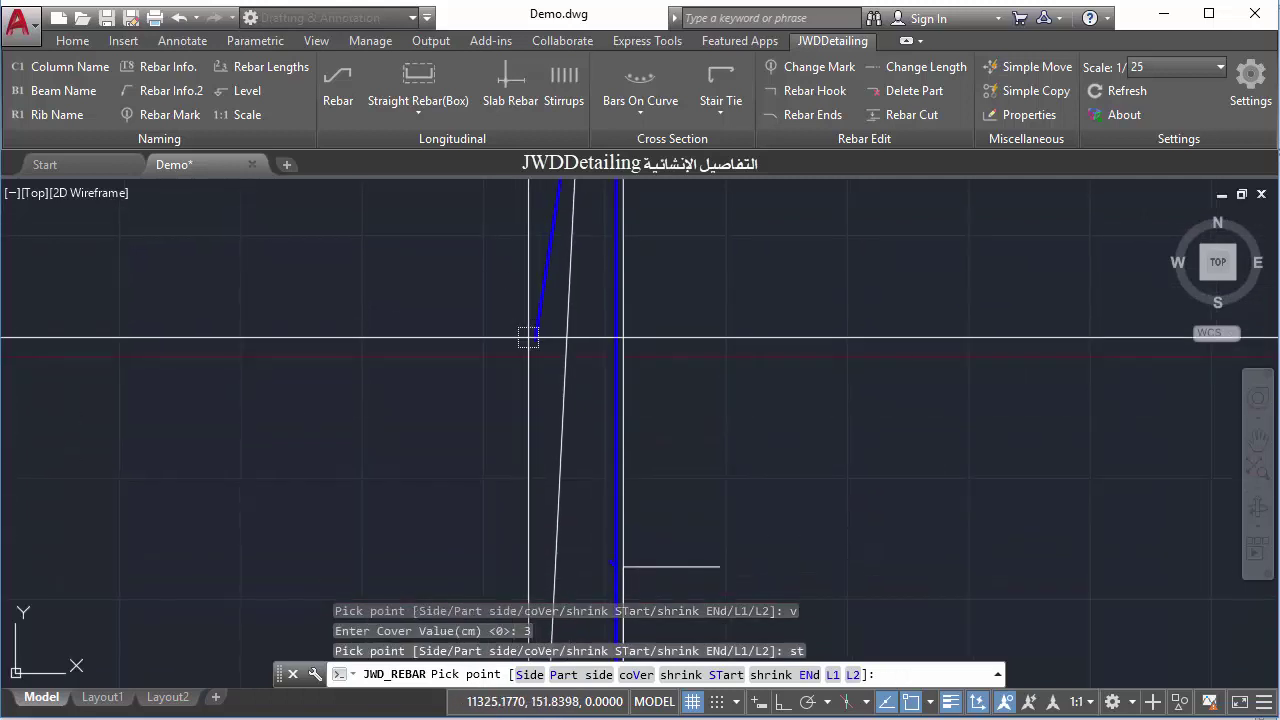
left_click(521, 518)
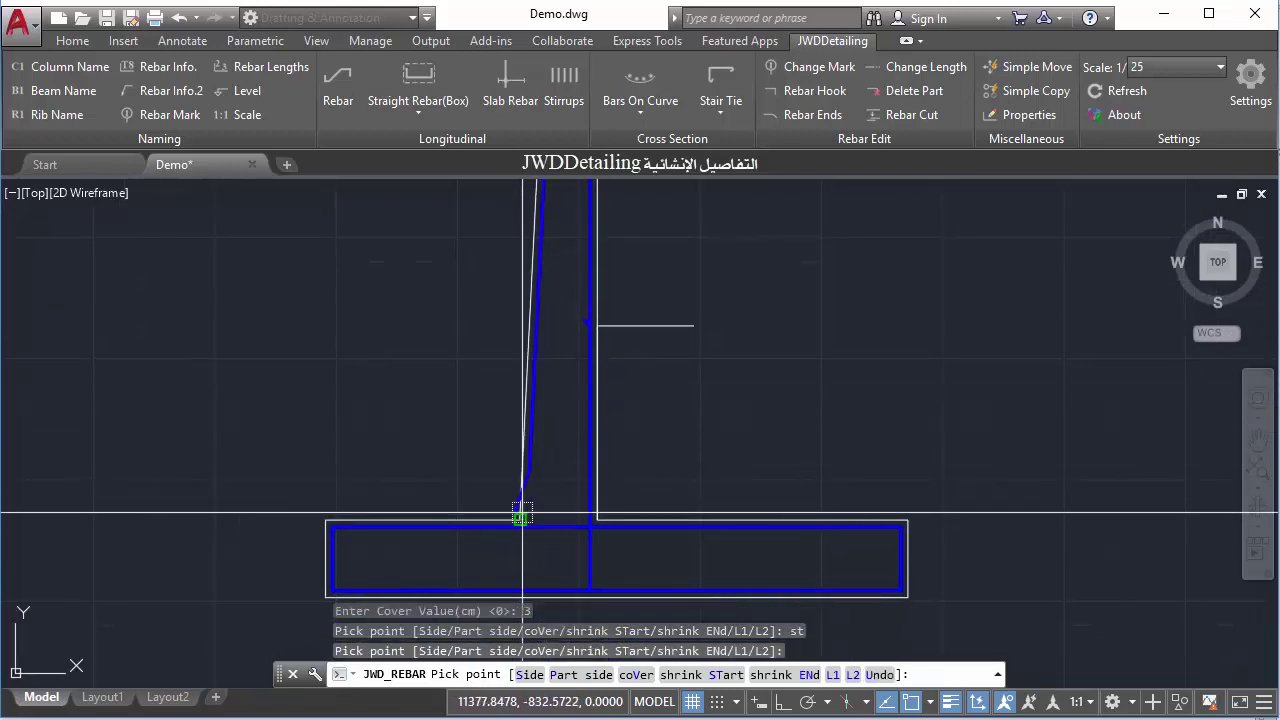
key("Return")
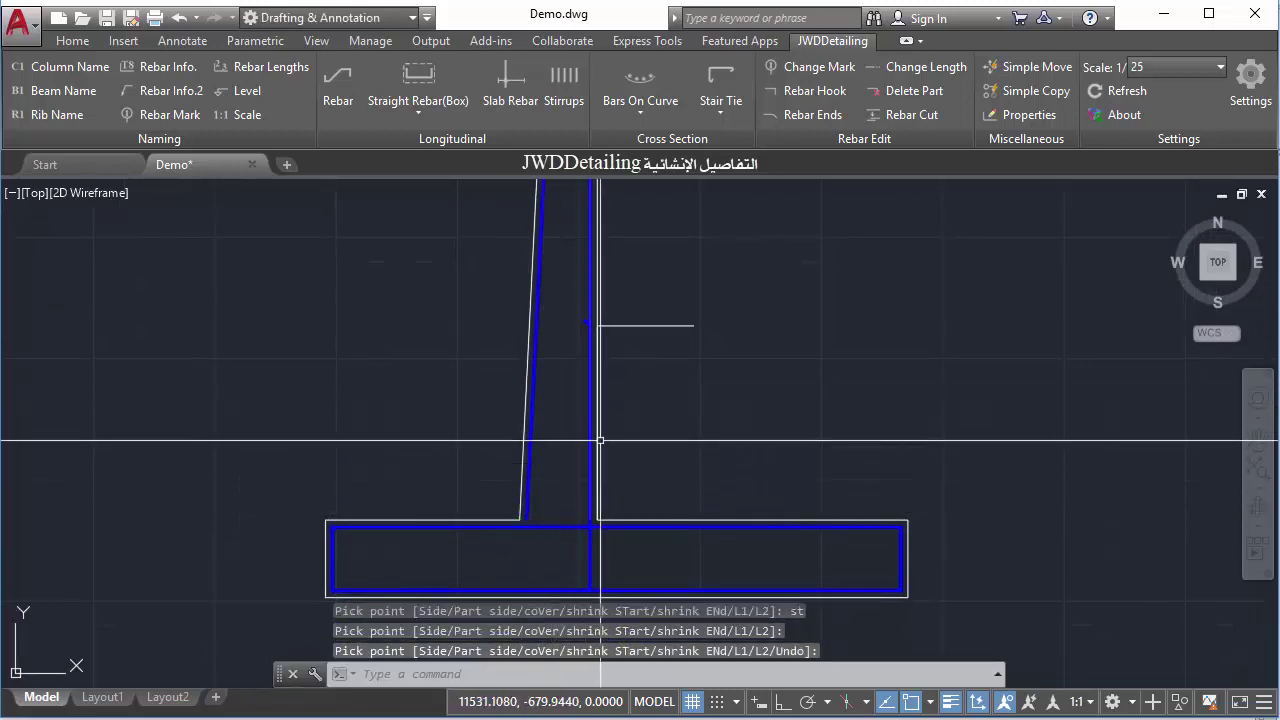
- Add another bar at 3 cm cover from the sloped face down to the footing bottom
left_click(333, 100)
type("5")
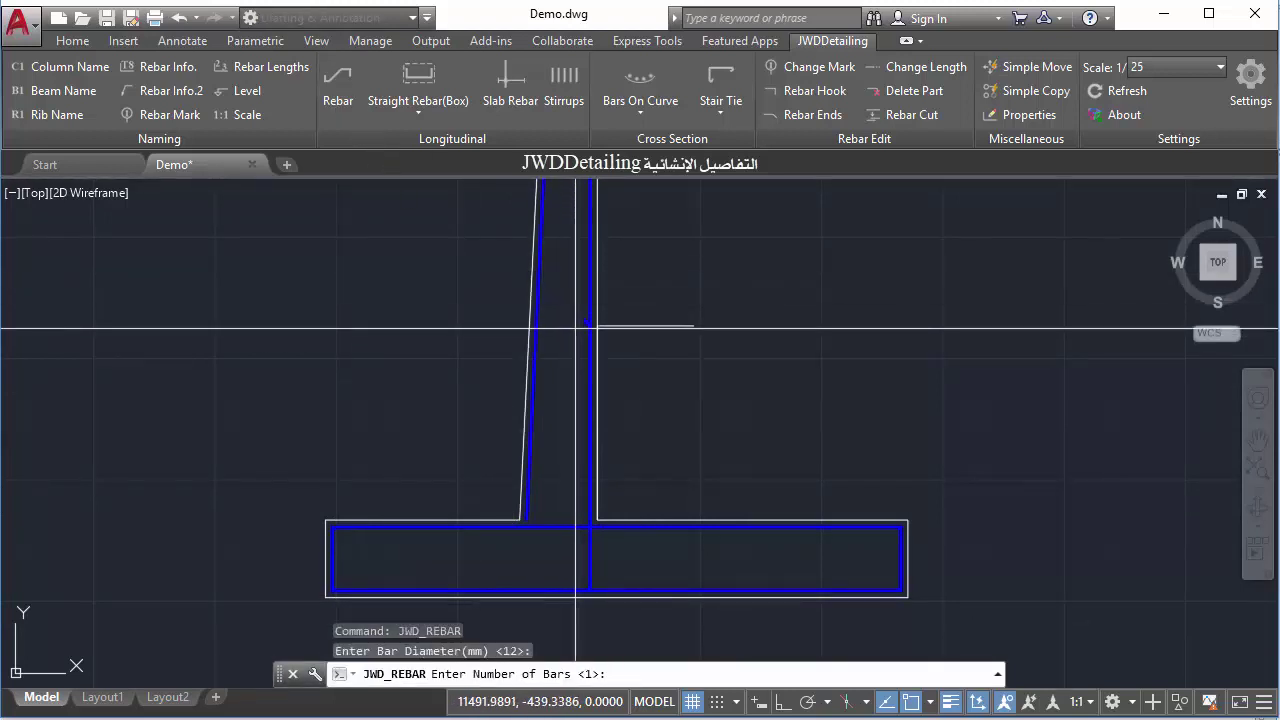
left_click(529, 325)
type("v")
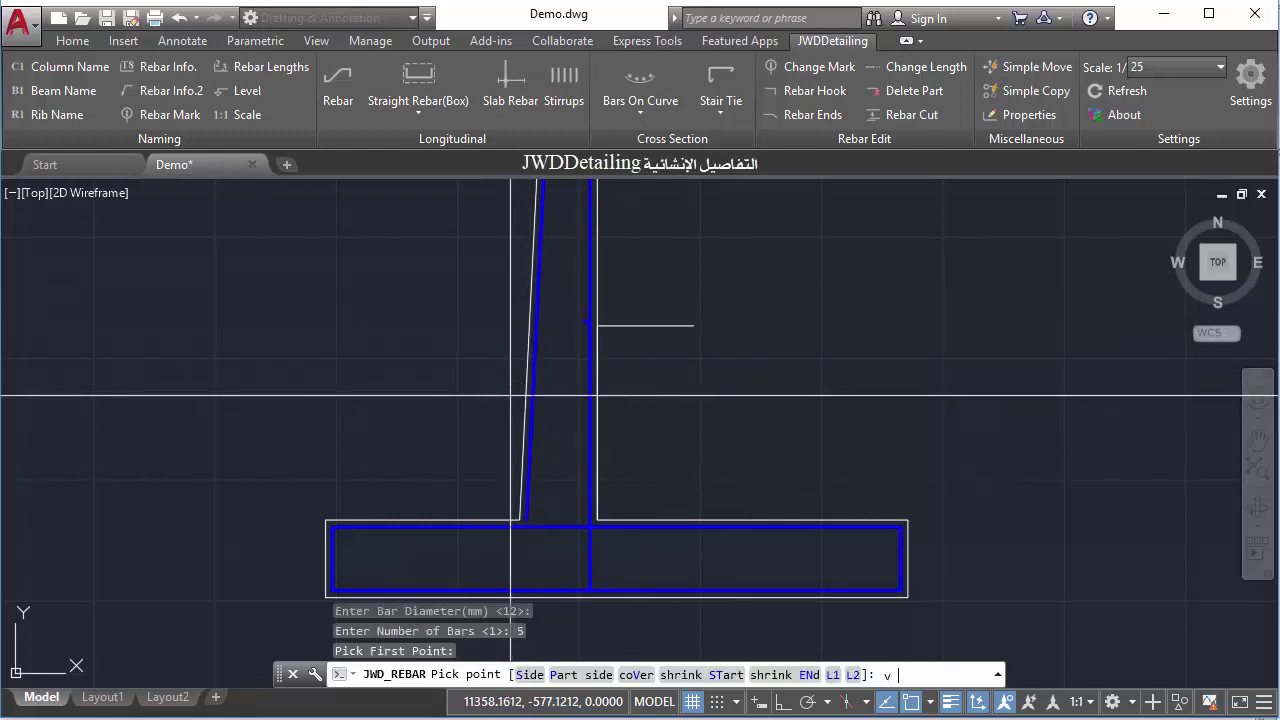
key("Return")
type("3")
key("Return")
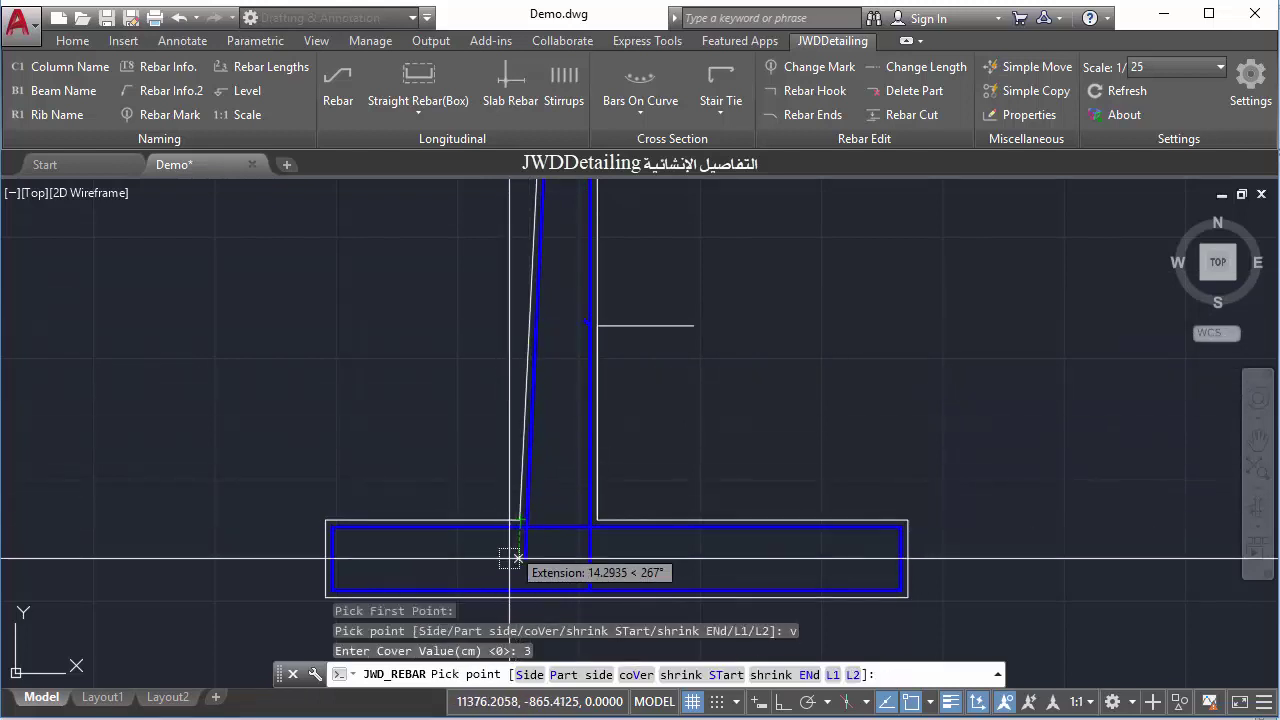
left_click(515, 596)
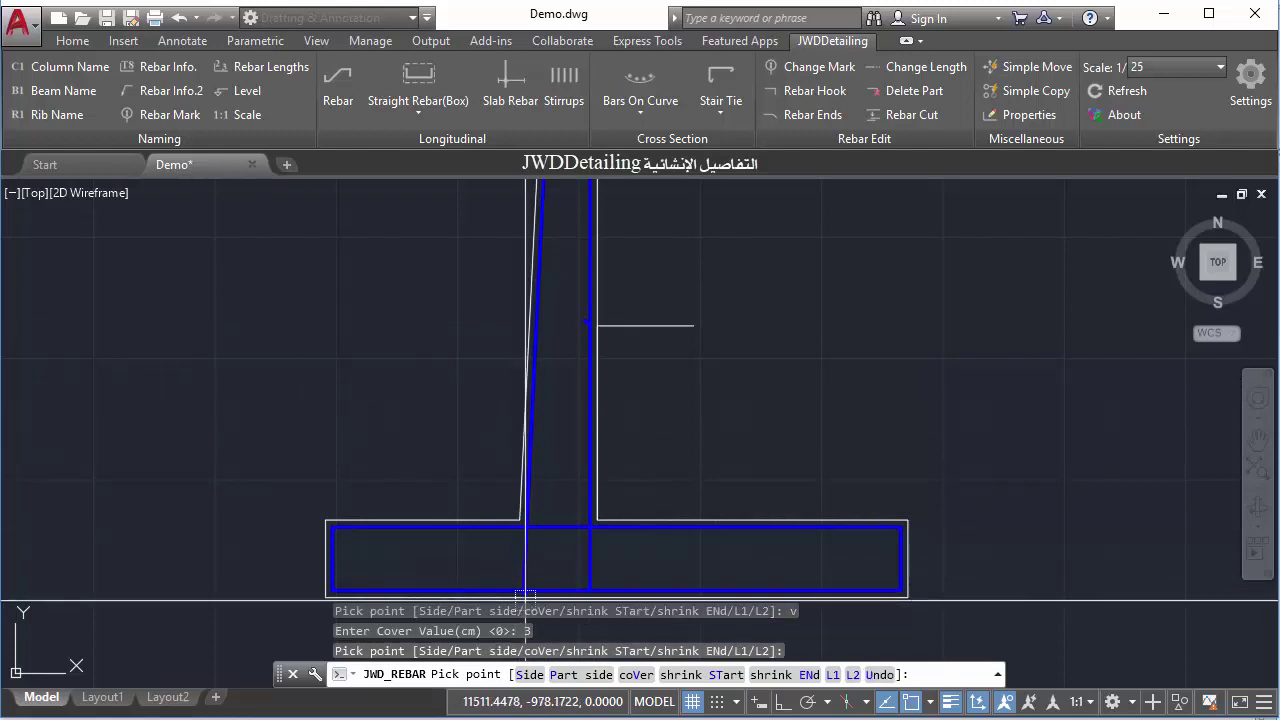
middle_click_drag(611, 557, 590, 484)
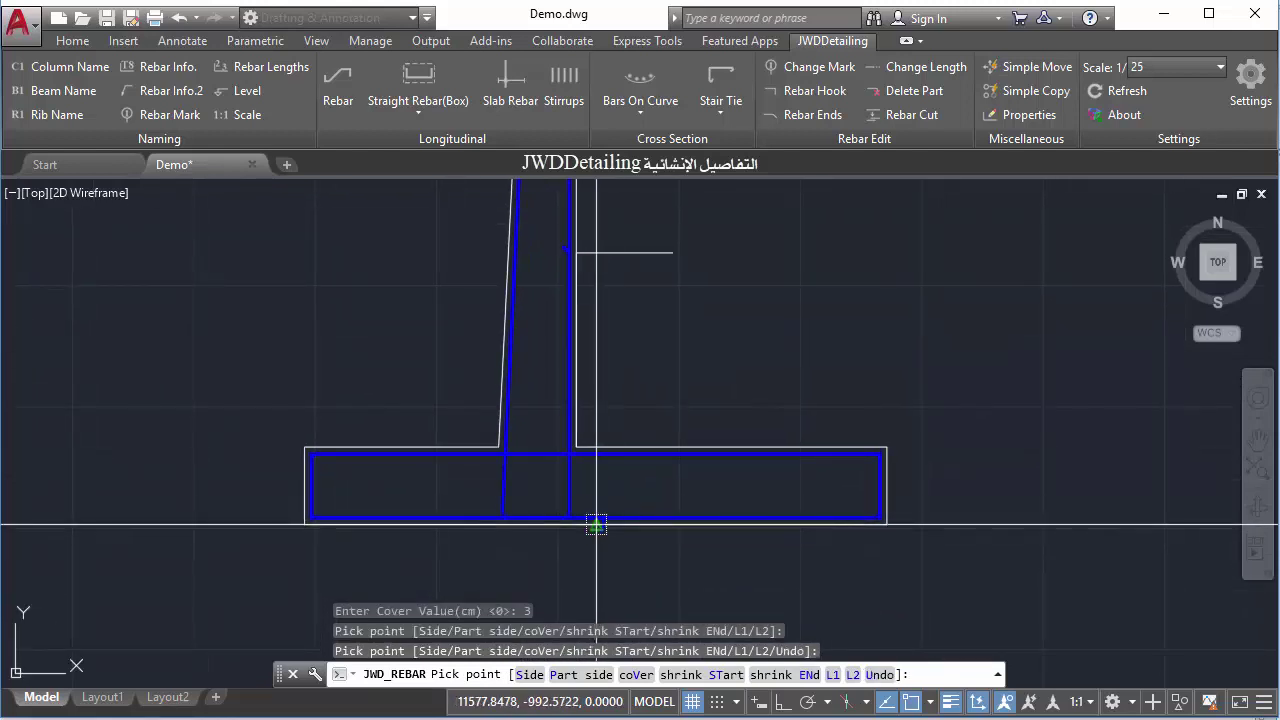
key("Return")
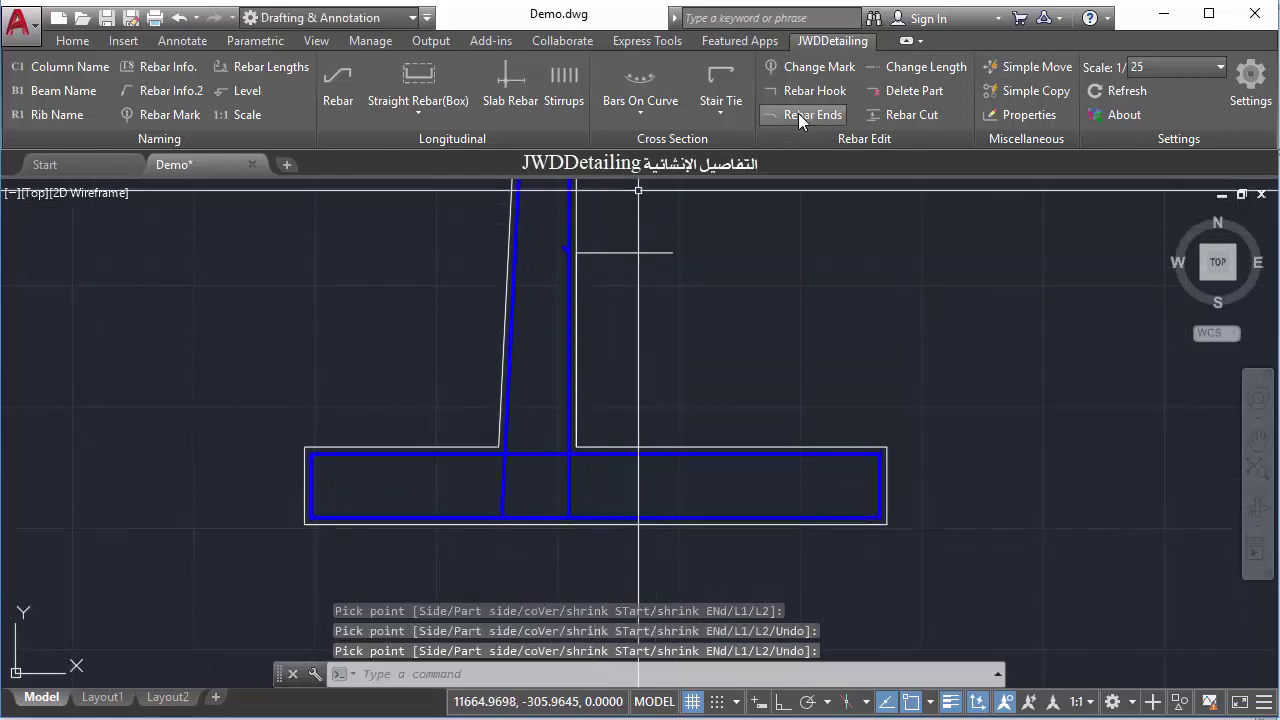
left_click(798, 113)
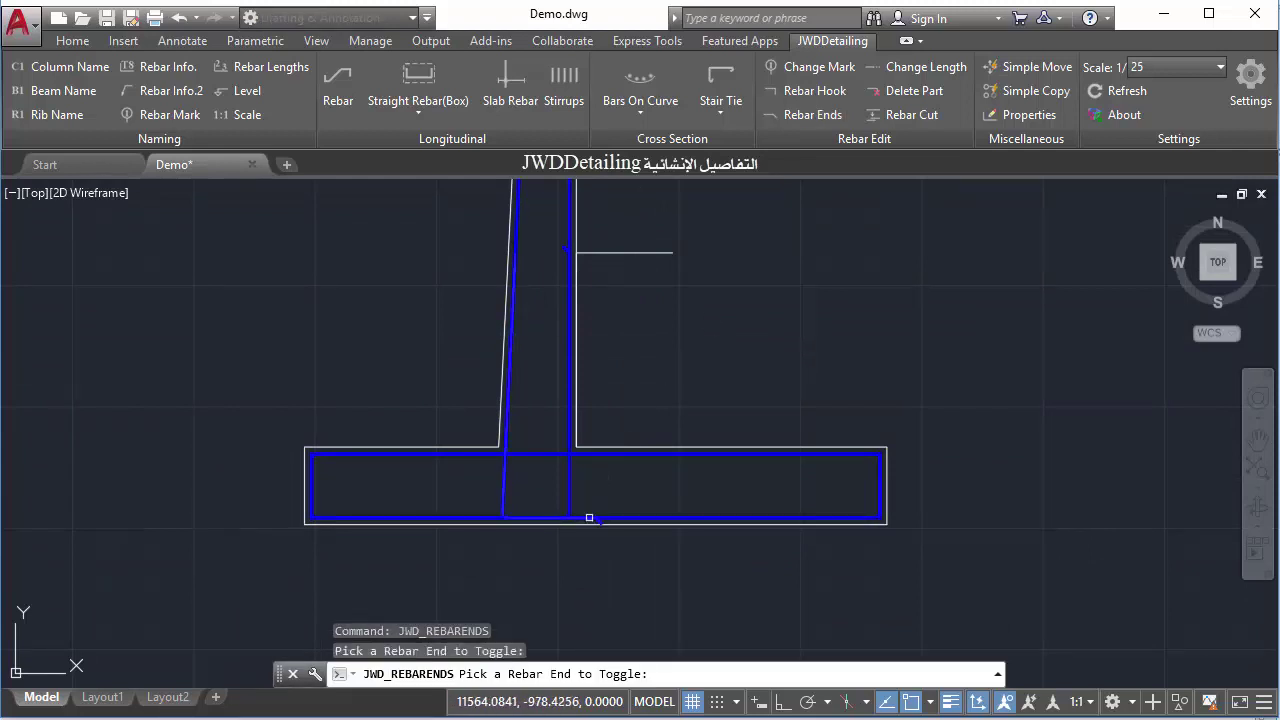
middle_click_drag(567, 355, 555, 430)
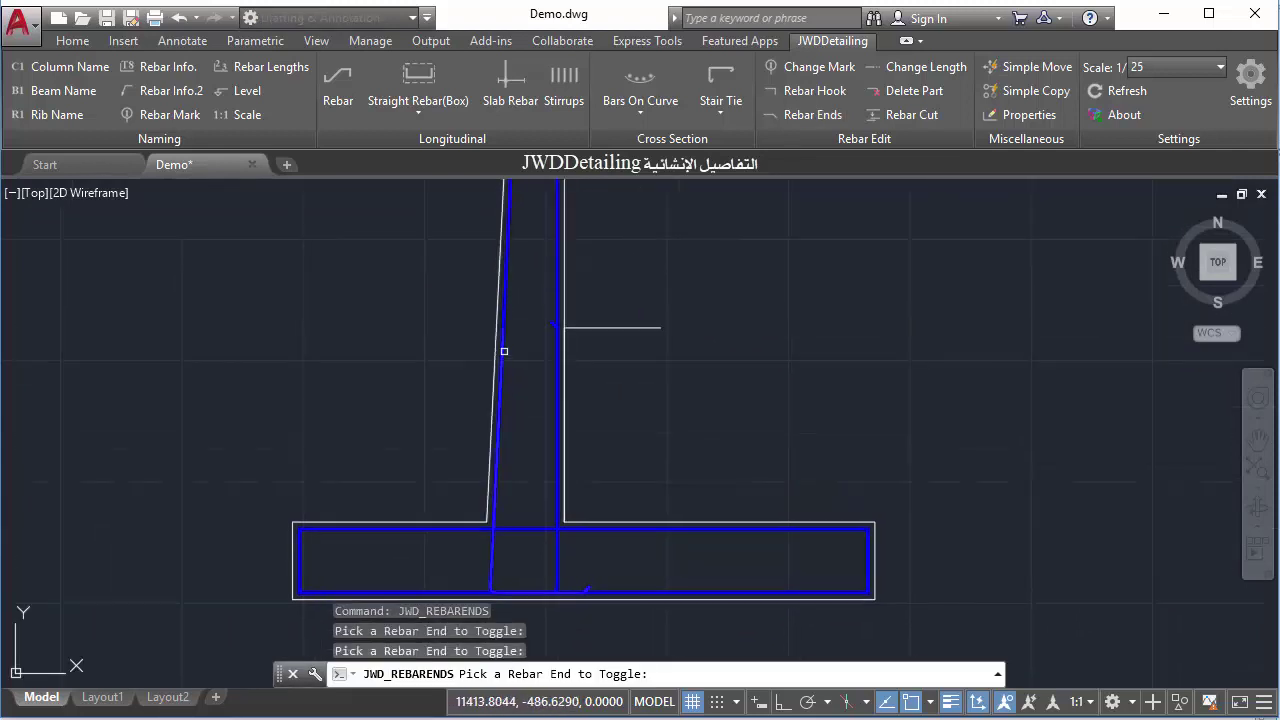
key("Escape")
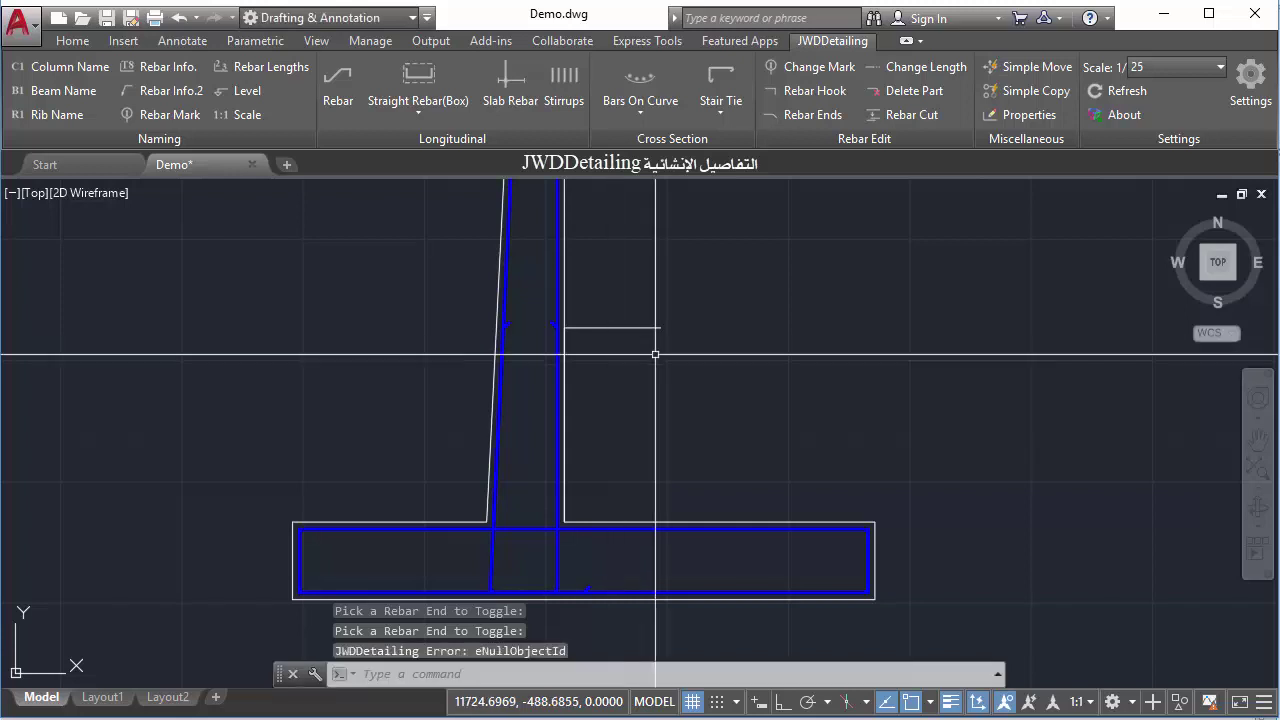
- Place 12 mm sectioned bars along the footing's bottom bar, a footing bar and the wall's right vertical bar
left_click(638, 84)
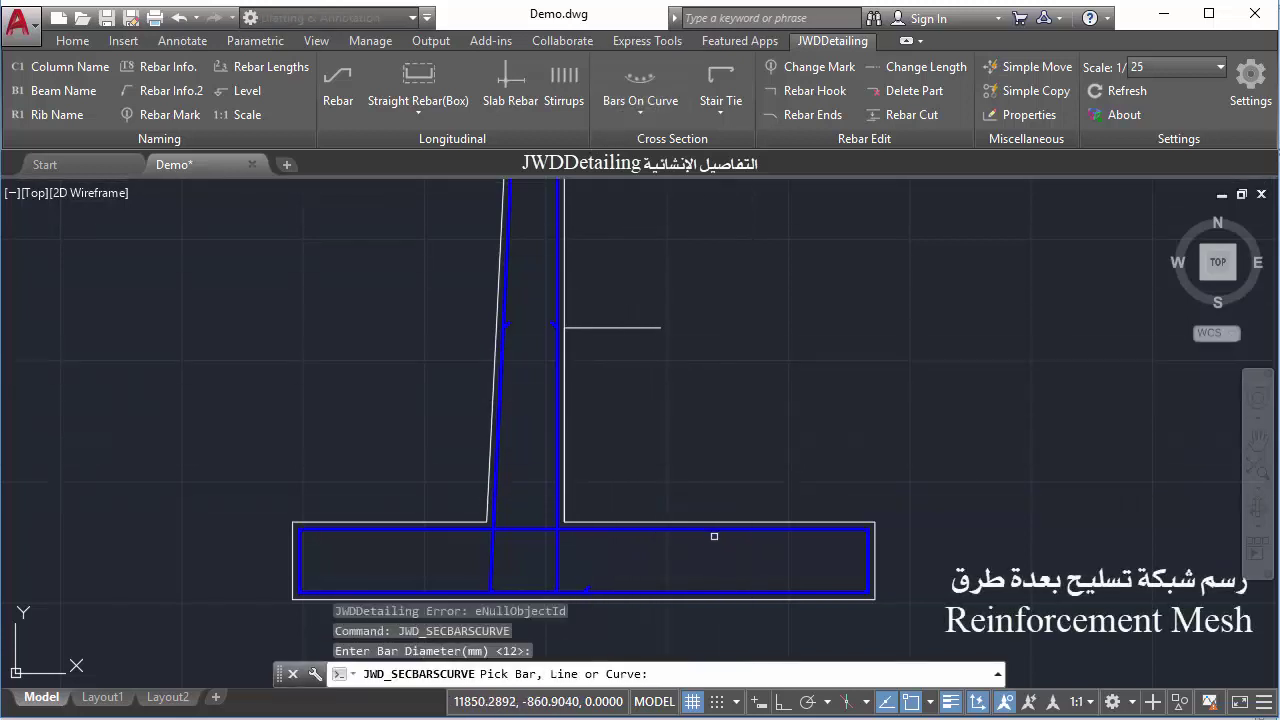
left_click(695, 594)
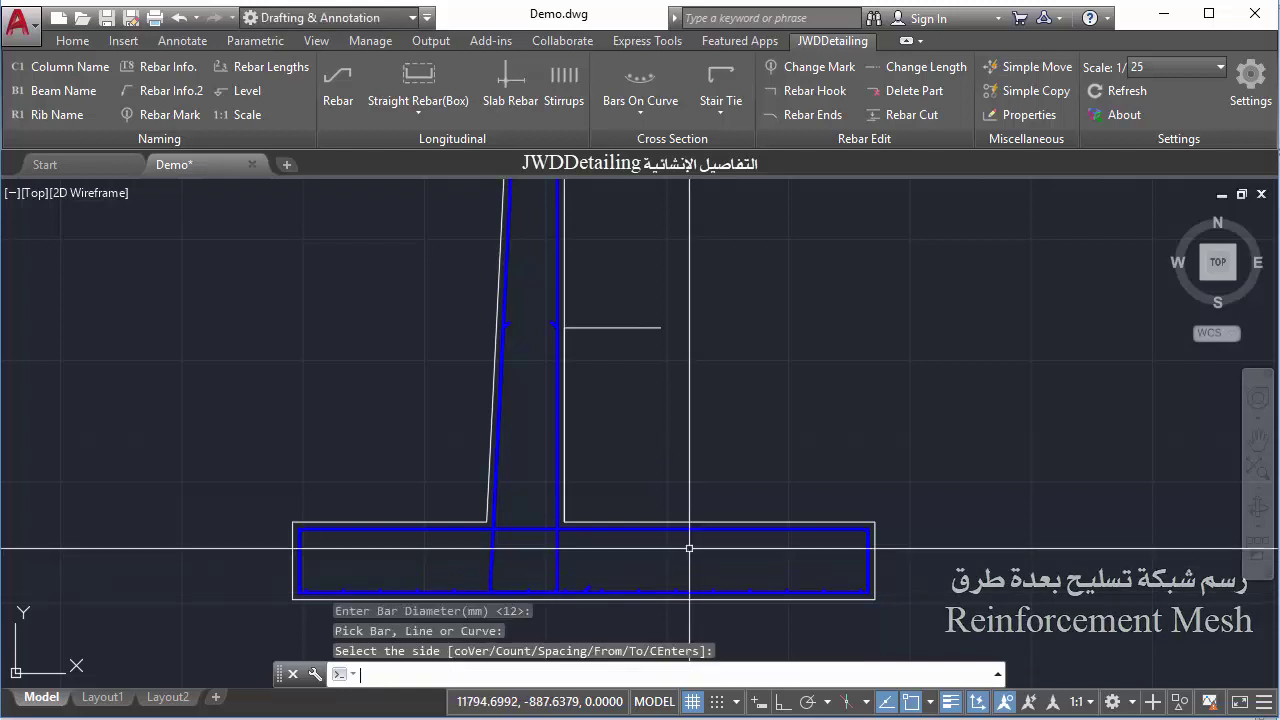
left_click(686, 543)
key("Return")
left_click(683, 529)
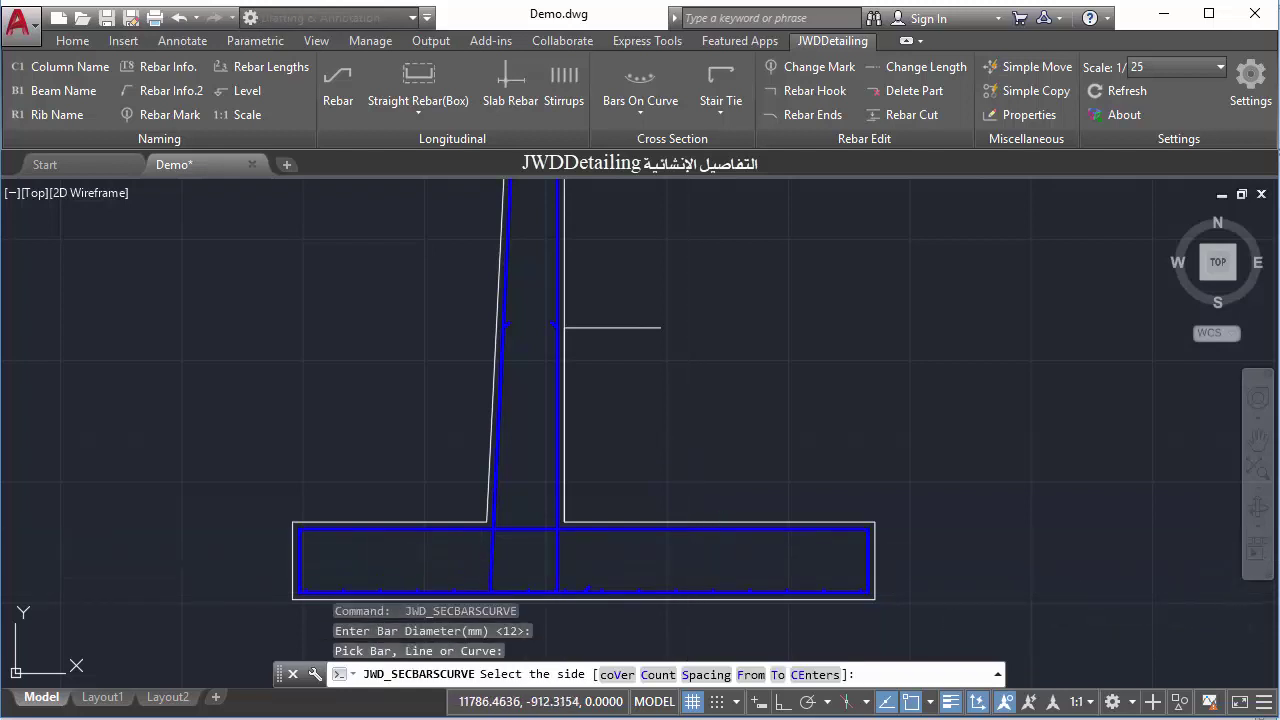
key("Escape")
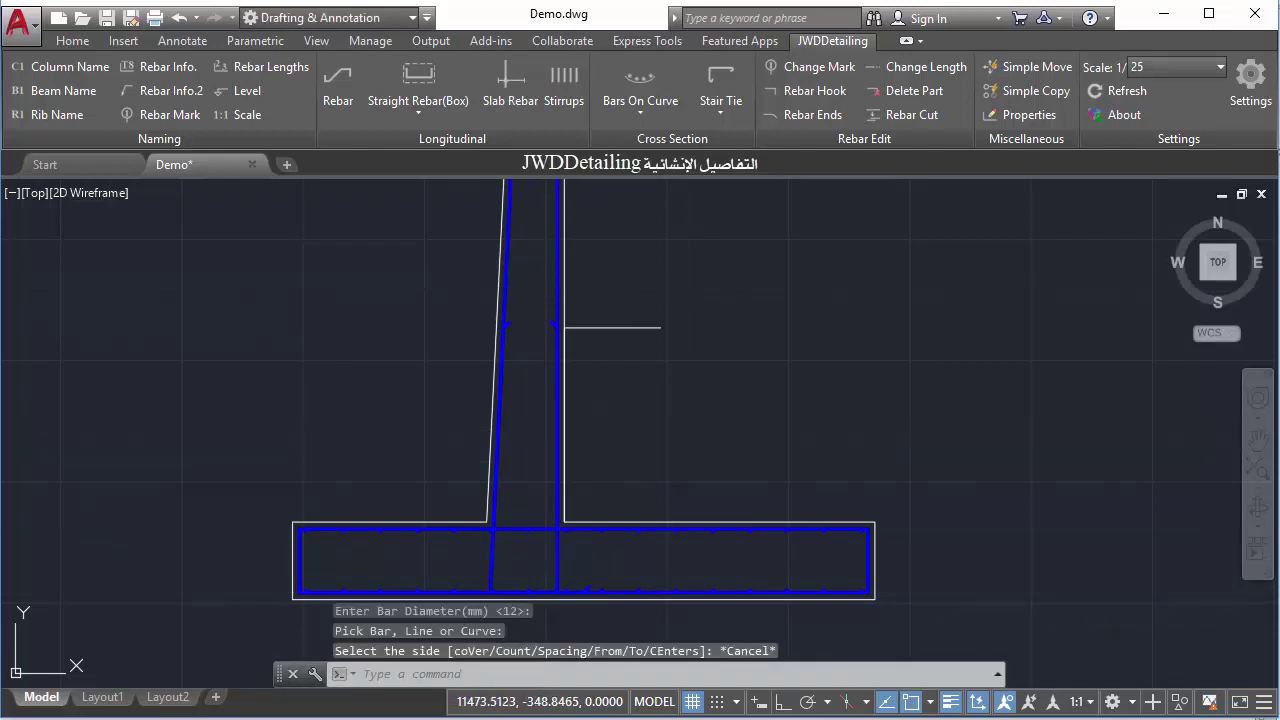
key("Return")
left_click(510, 276)
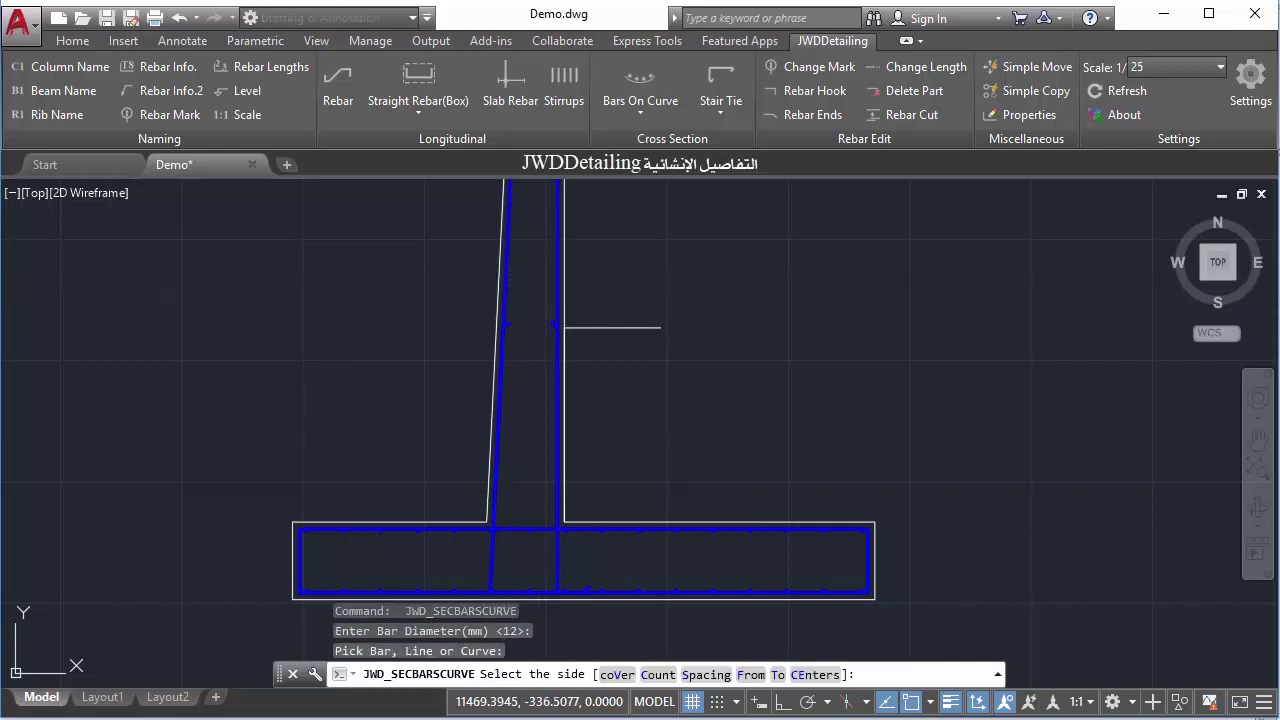
left_click(555, 277)
key("Return")
key("Return")
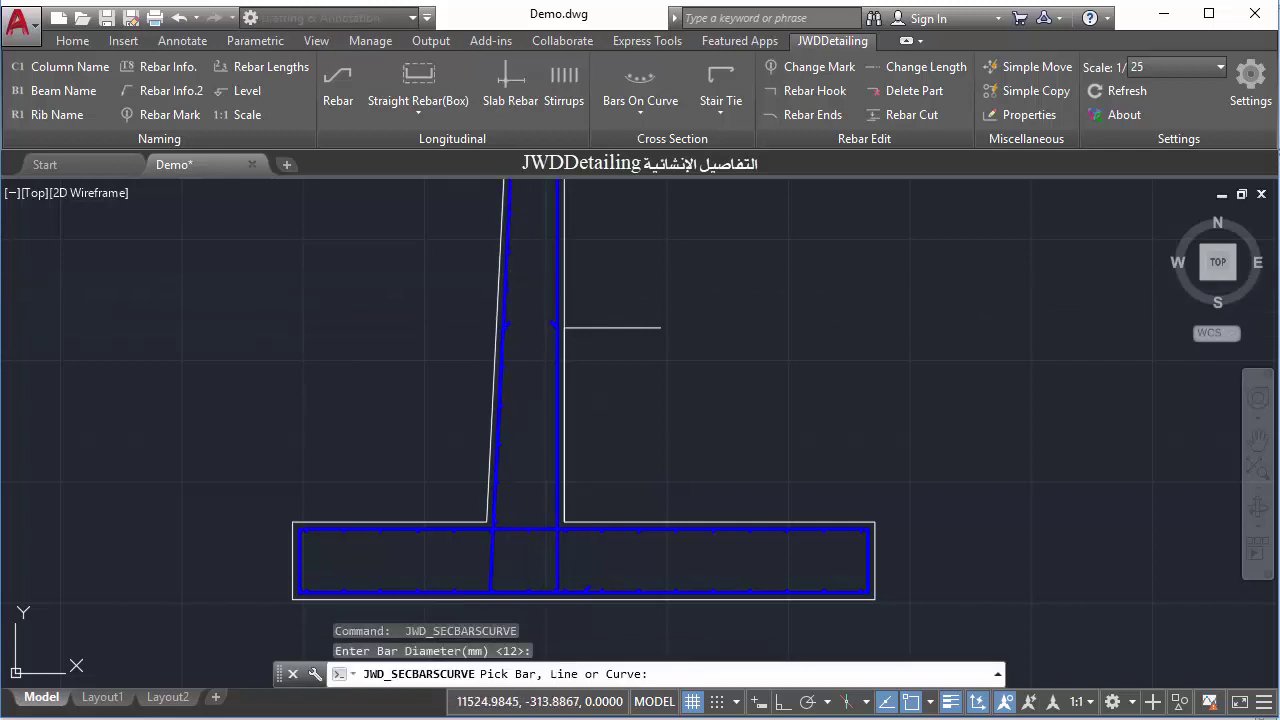
left_click(540, 272)
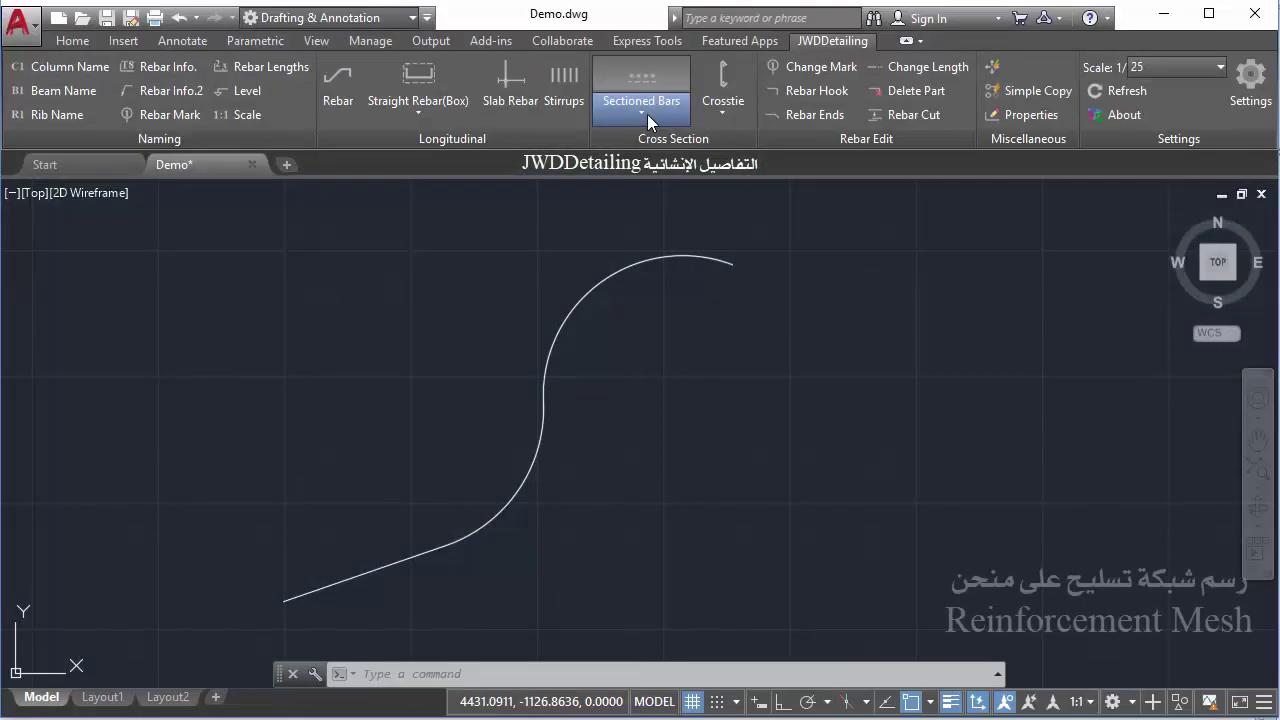
- Distribute sectioned bars inside the S-shaped curve from its lower end to near its top
left_click(647, 114)
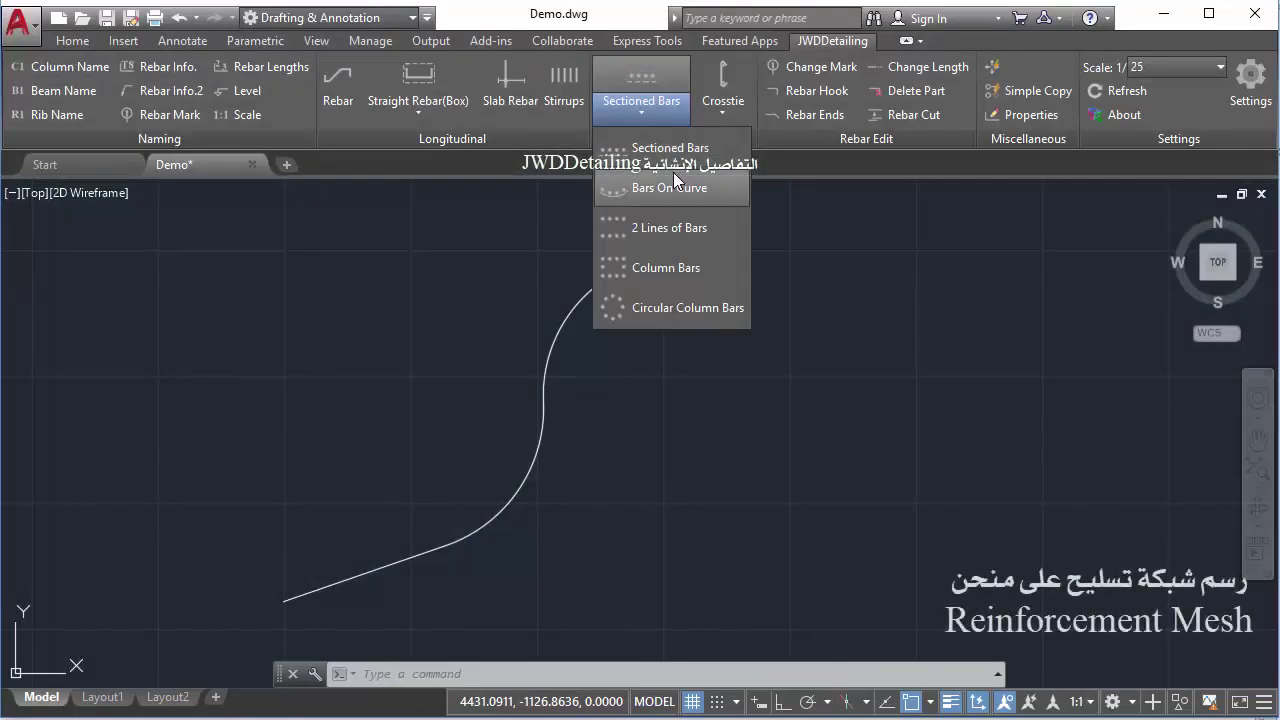
left_click(673, 172)
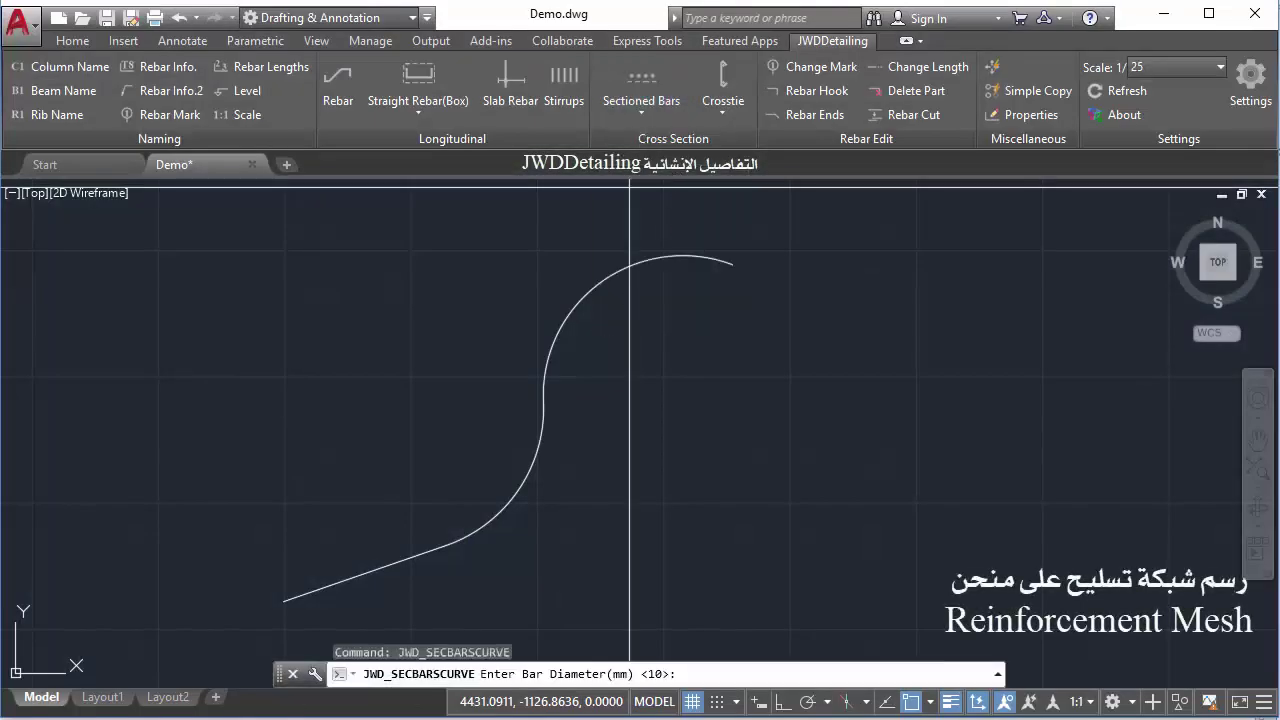
left_click(517, 491)
key("Return")
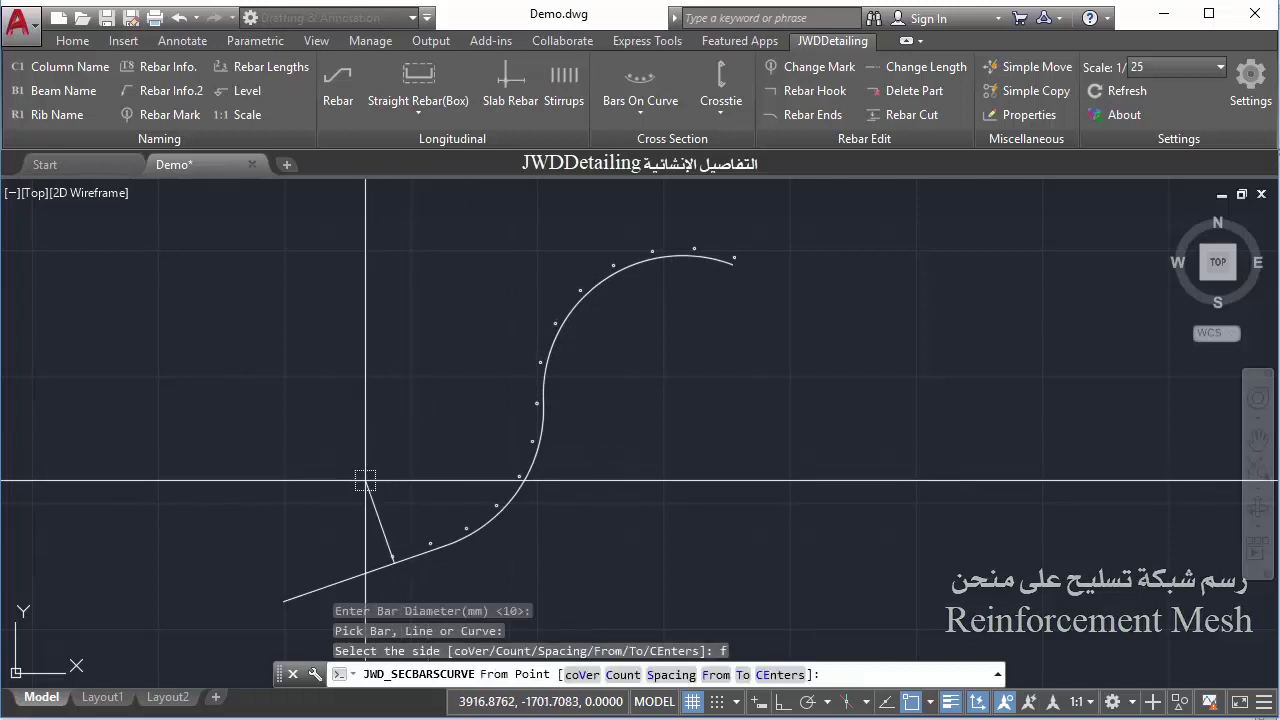
left_click(338, 495)
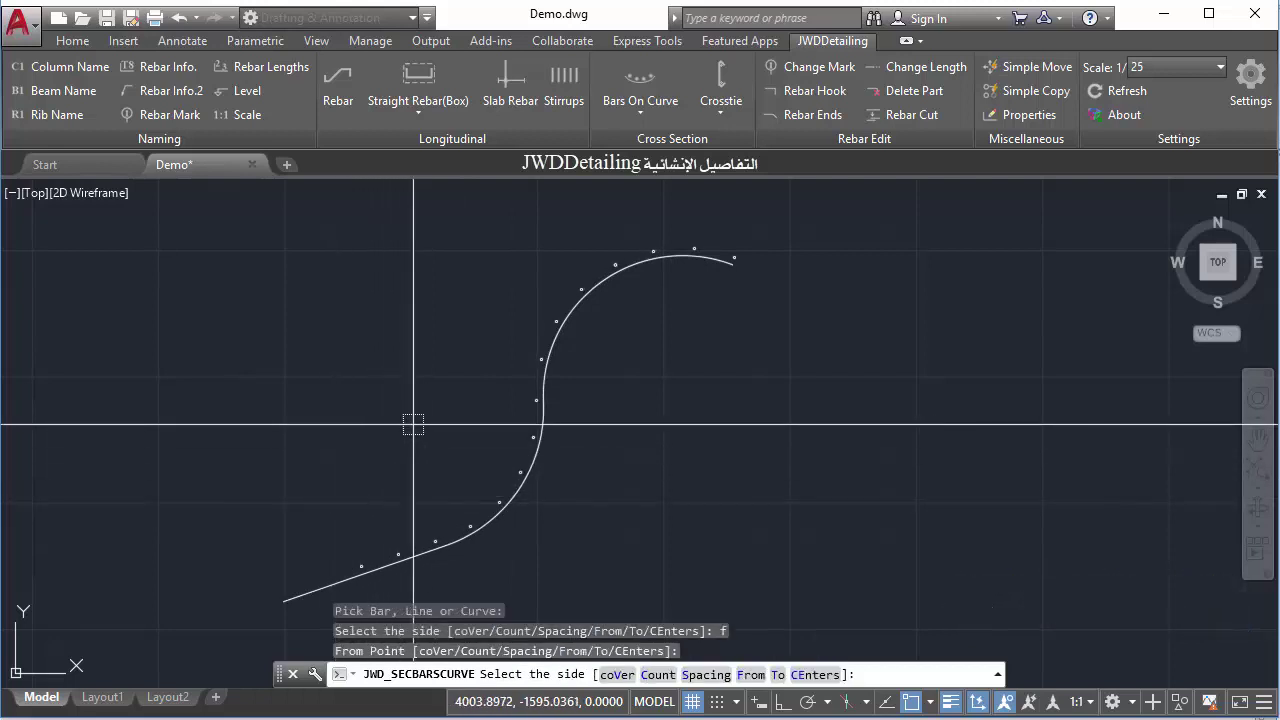
type("t")
key("Return")
left_click(650, 212)
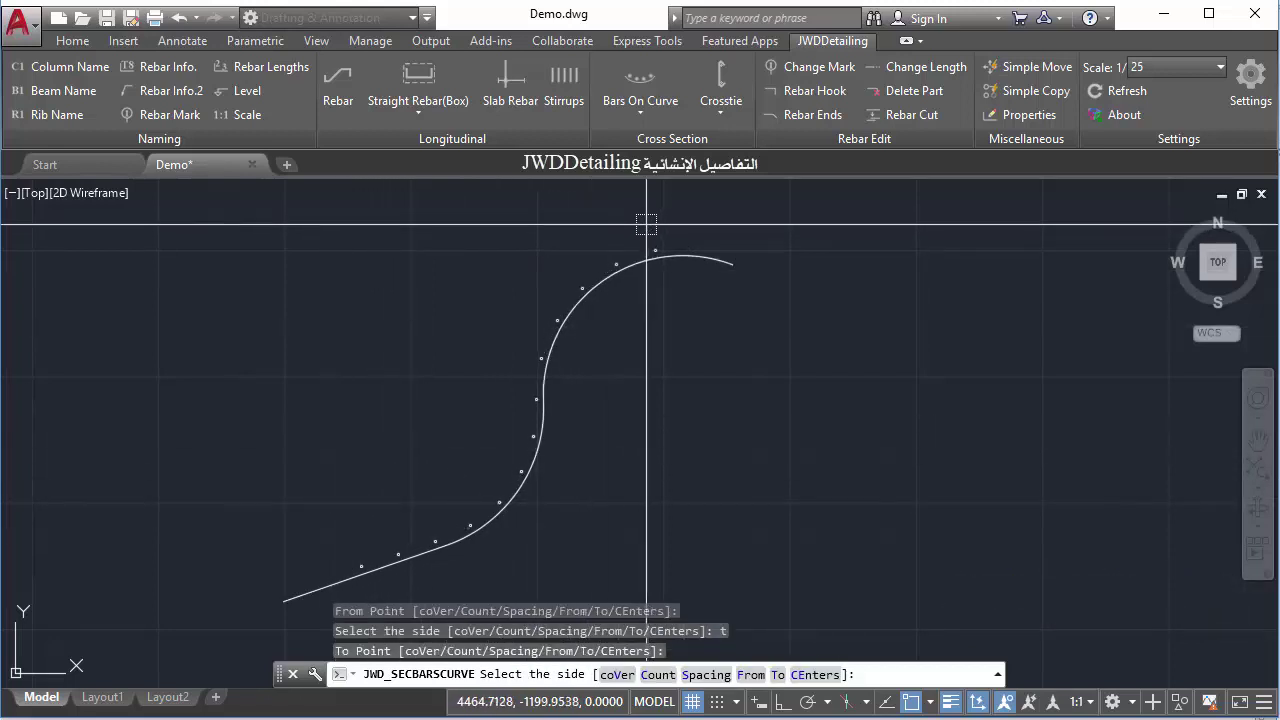
left_click(665, 266)
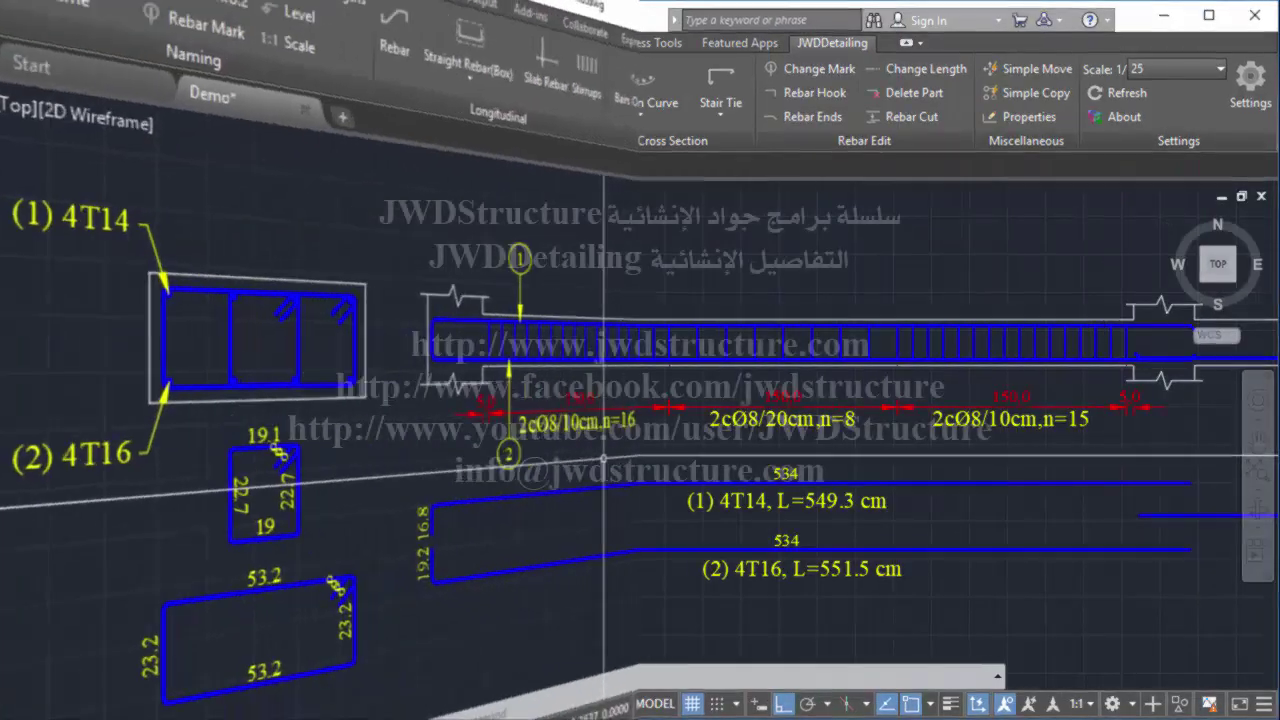